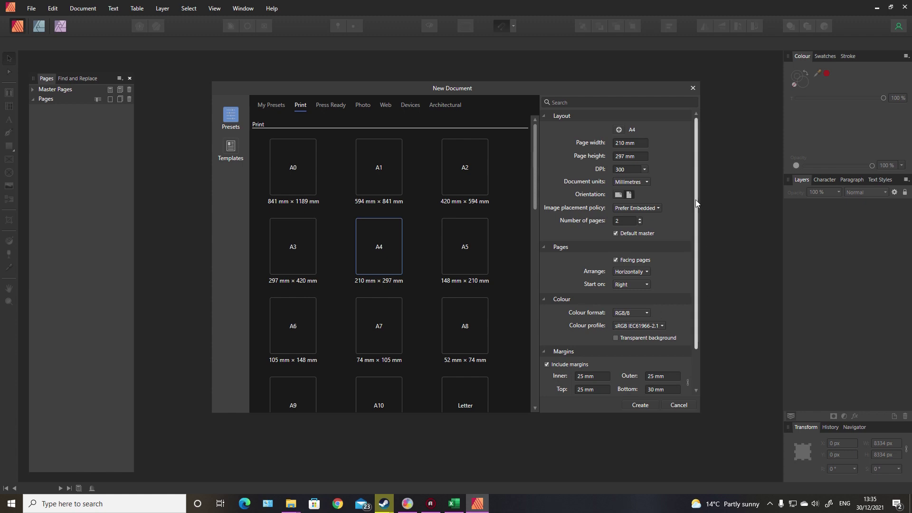
Step: Switch the new document's units to inches and set both the page width and page height to 8.5 in
left_click(648, 182)
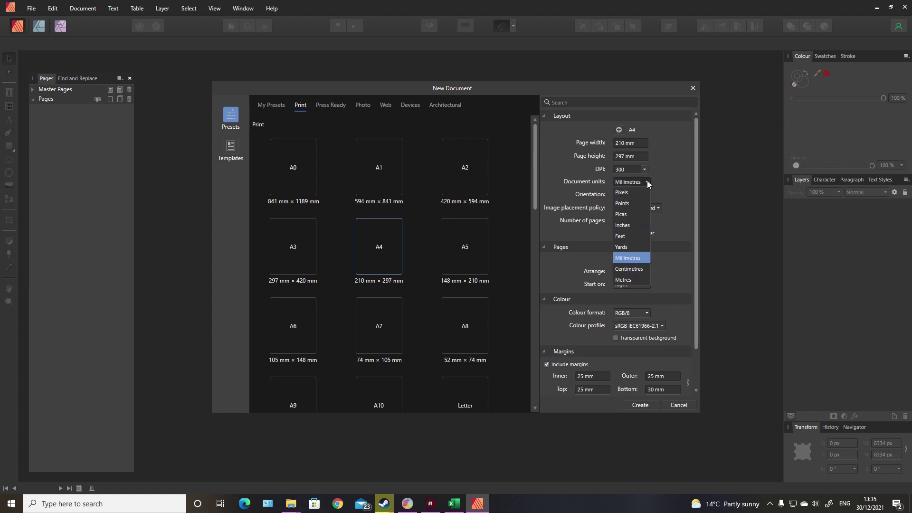
left_click(628, 225)
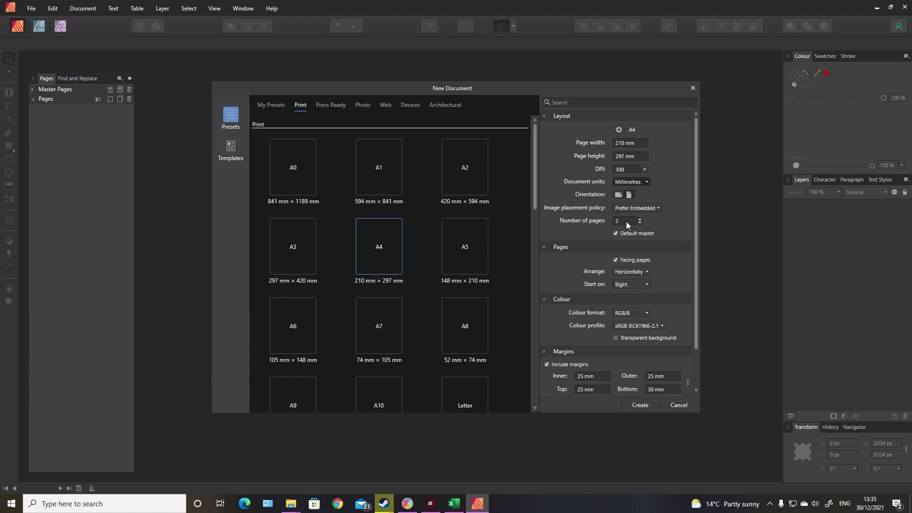
left_click(630, 144)
type("8.5")
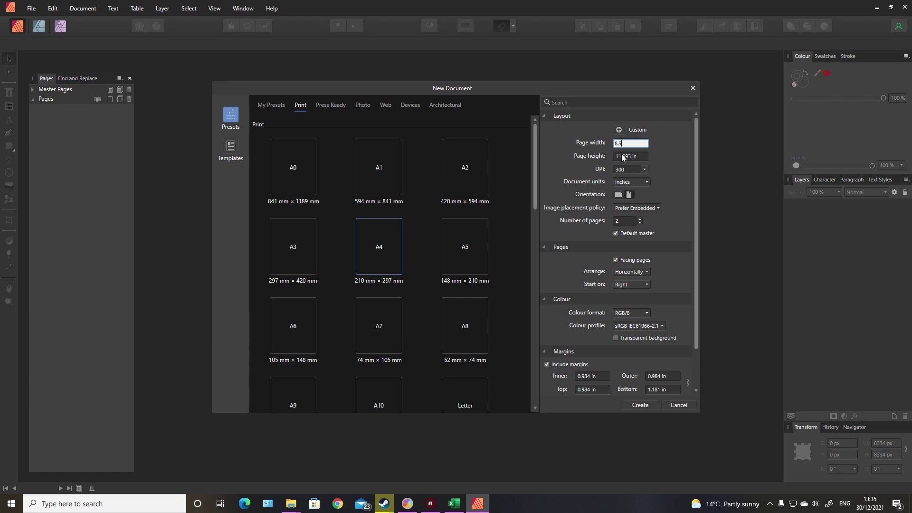
key("Tab")
type("8")
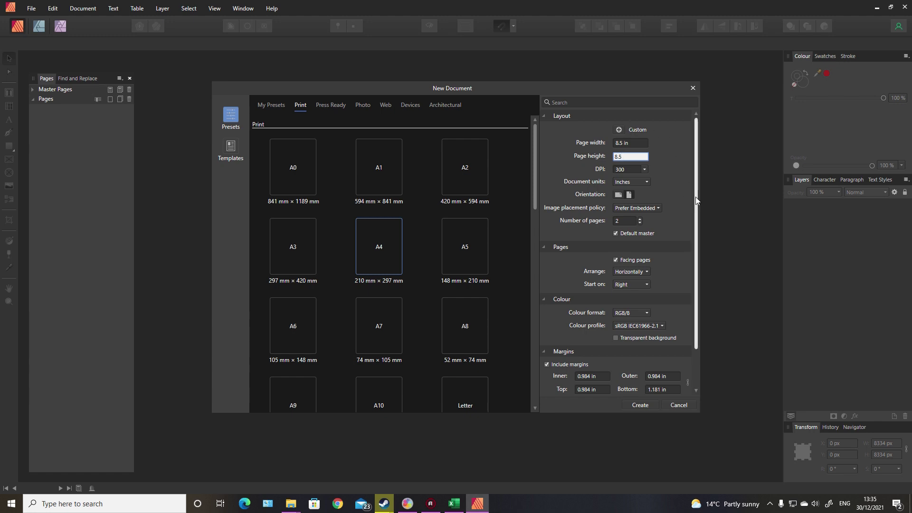
Step: Set the new document's colour format to CMYK/8
scroll(695, 197, "down", 1)
left_click(646, 302)
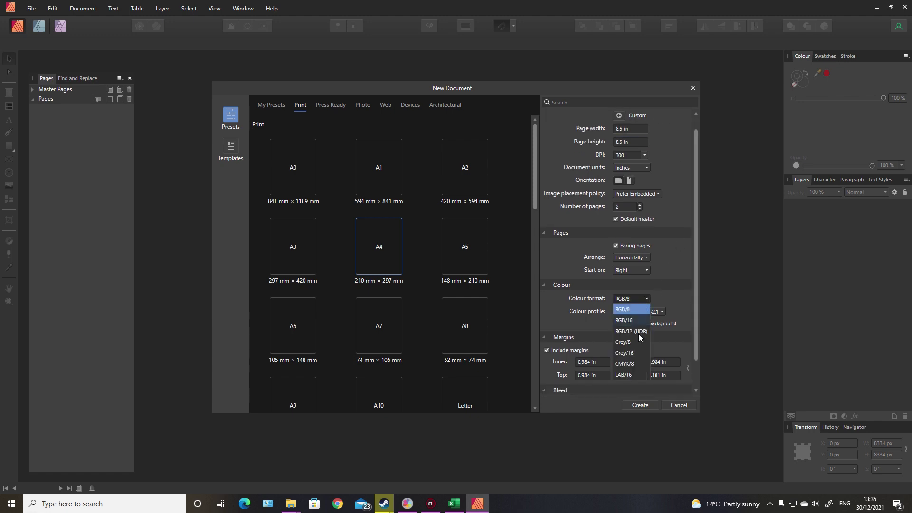
left_click(633, 366)
Step: Link the four page margins and set them all to 0.375 in
left_click_drag(696, 286, 694, 315)
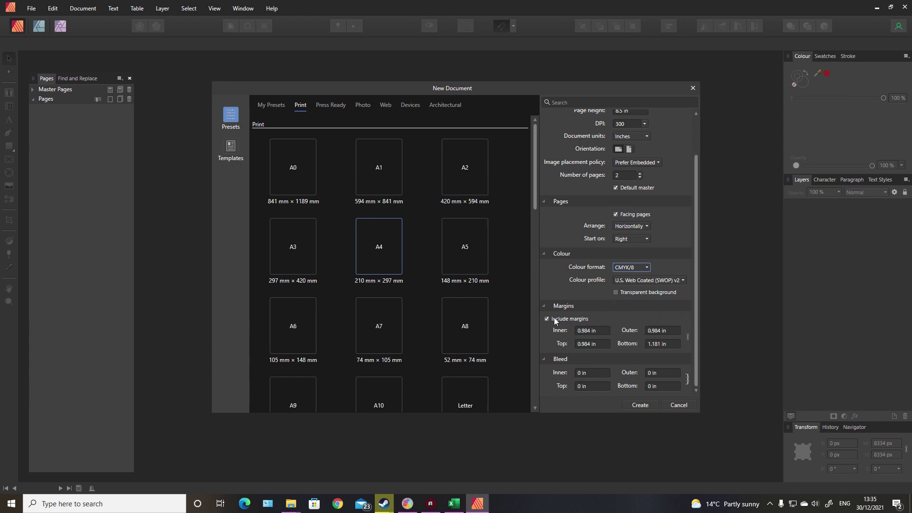
left_click(689, 337)
left_click(596, 329)
type("375")
key("Return")
Step: Set the bleed on all sides to 0.125 in and create the document
left_click(588, 373)
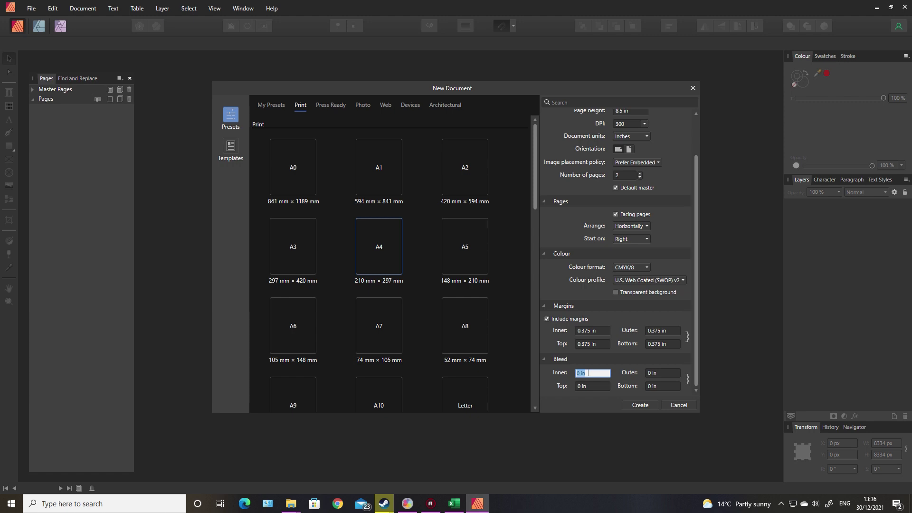
key("BackSpace")
type(".125")
key("Return")
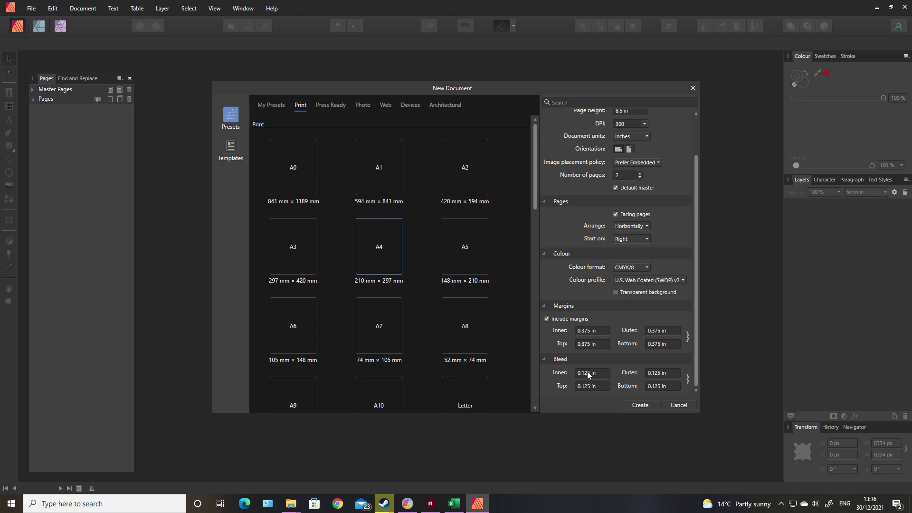
left_click(633, 406)
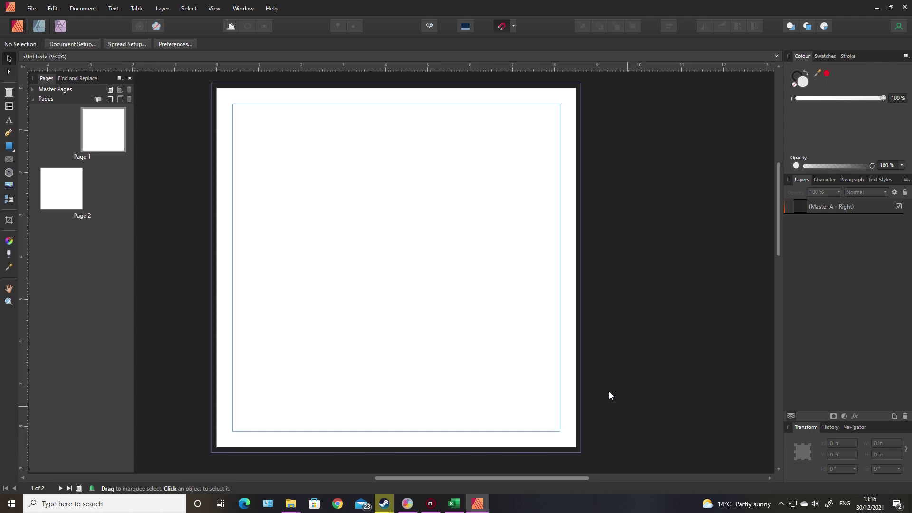
Step: Expand the master pages list alongside the pages list and open the Master A spread for editing
left_click(33, 98)
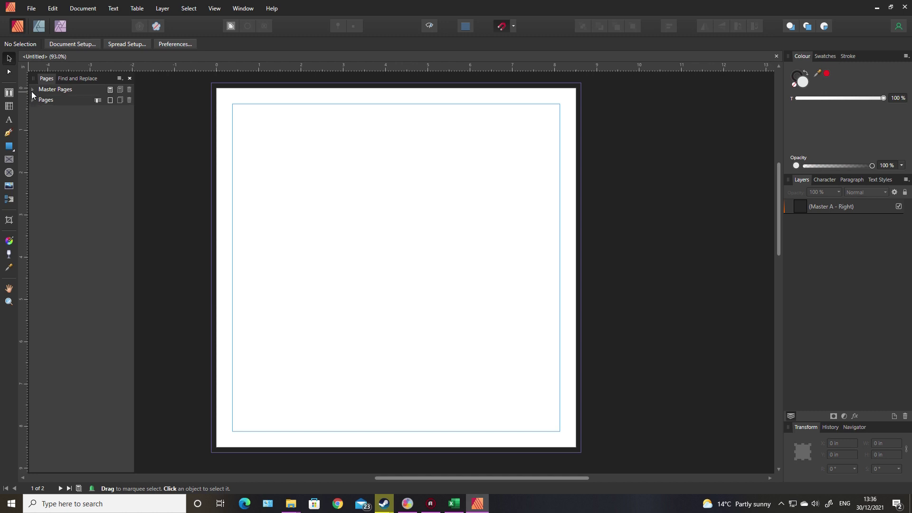
left_click(31, 91)
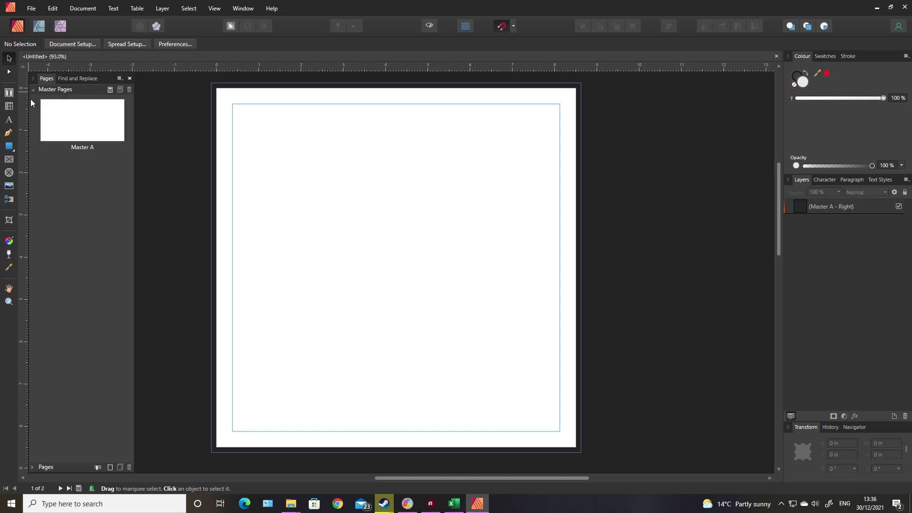
left_click(33, 467)
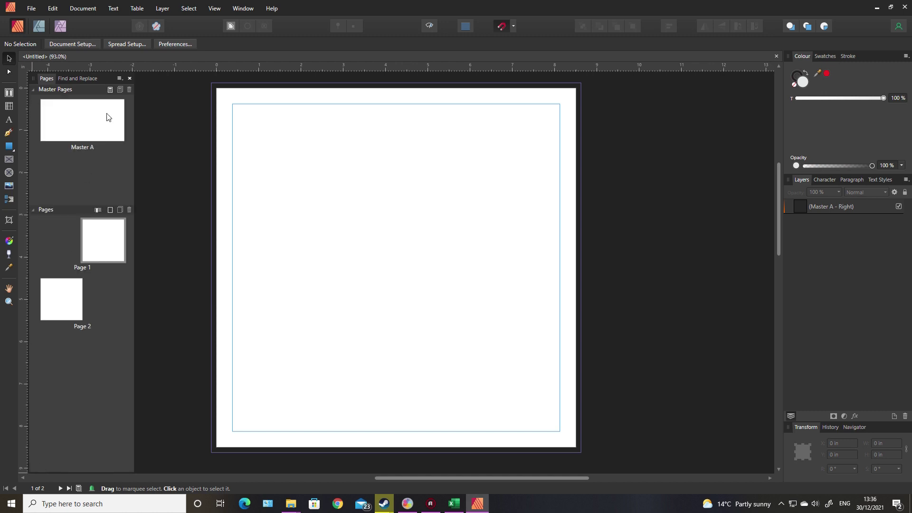
double_click(83, 126)
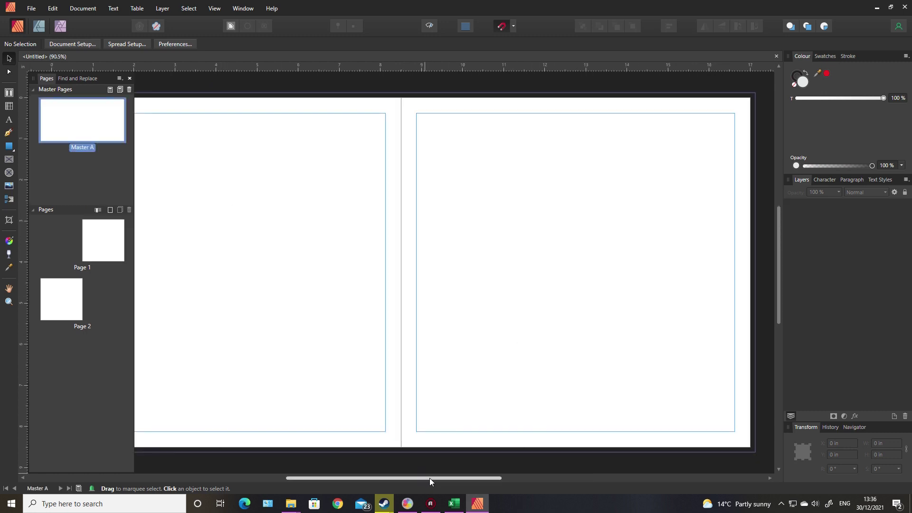
Step: Draw a rectangular picture frame over the master's left page, from the outer bleed edges to the spine, about 8.625 by 8.75 in
mouse_move(430, 478)
left_mouse_down()
mouse_move(366, 474)
mouse_move(421, 472)
left_mouse_up()
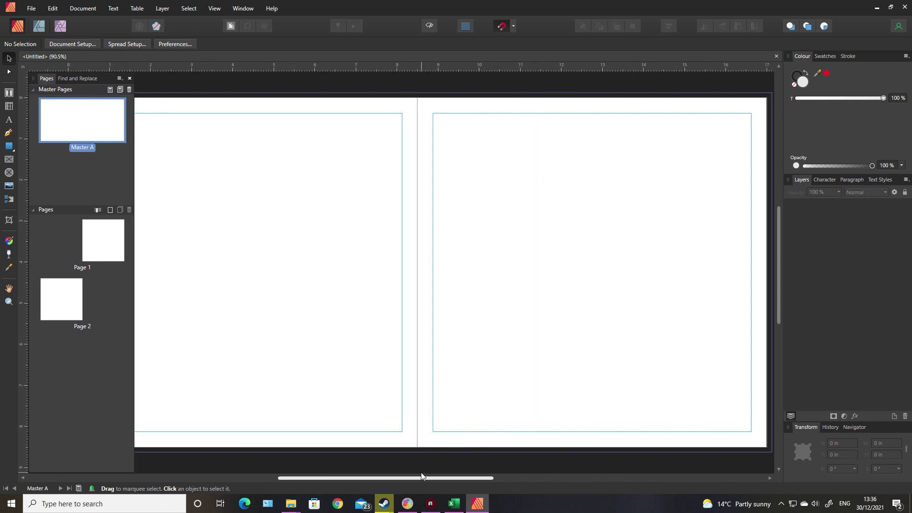
left_click_drag(422, 475, 417, 472)
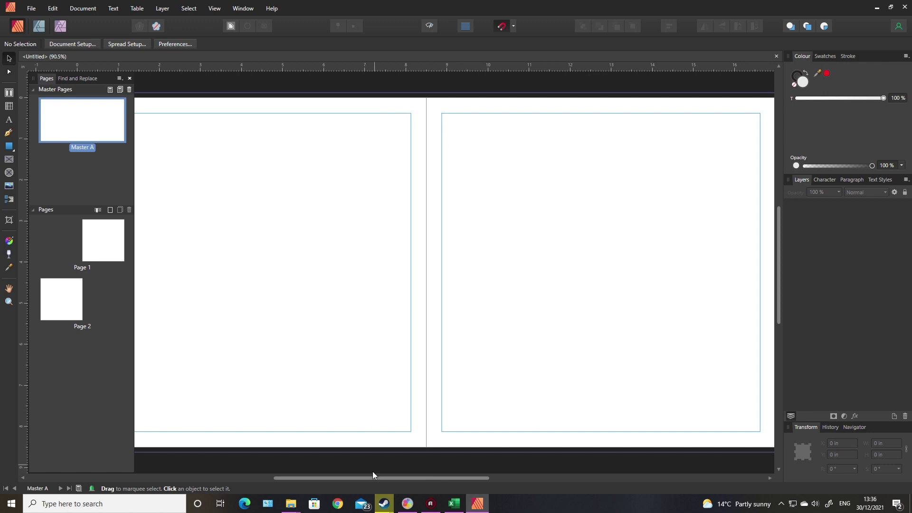
left_click_drag(372, 475, 327, 472)
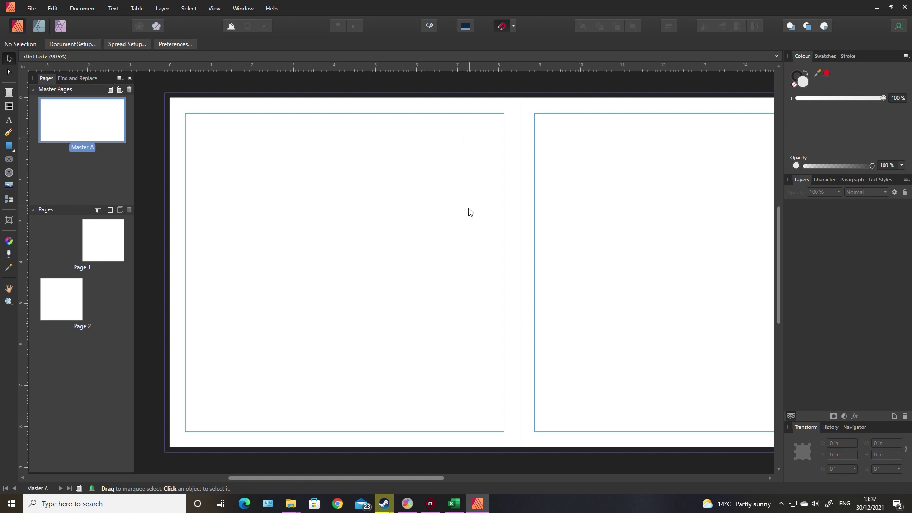
left_click_drag(387, 479, 397, 479)
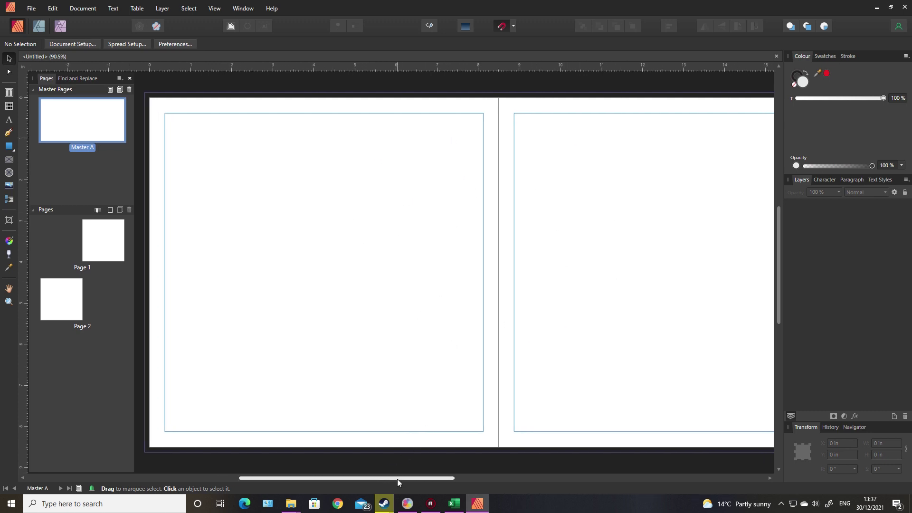
left_click_drag(398, 479, 402, 451)
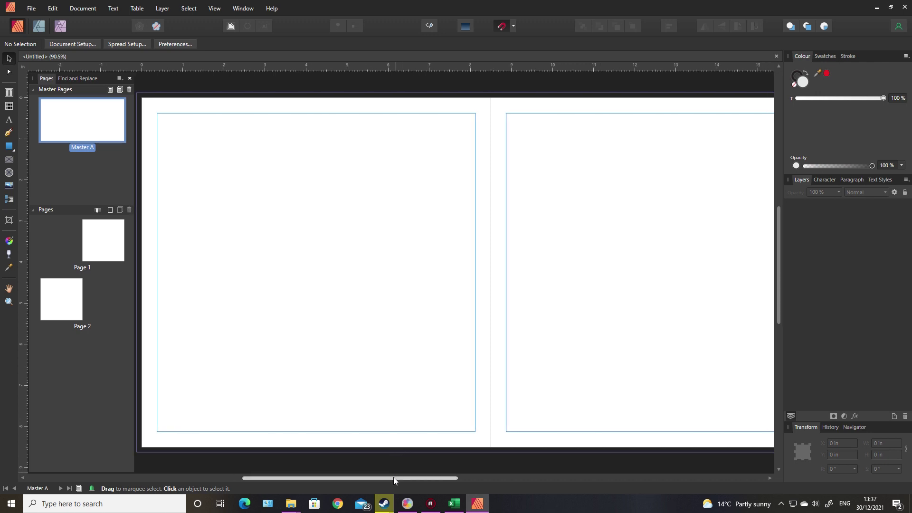
left_click_drag(393, 477, 377, 477)
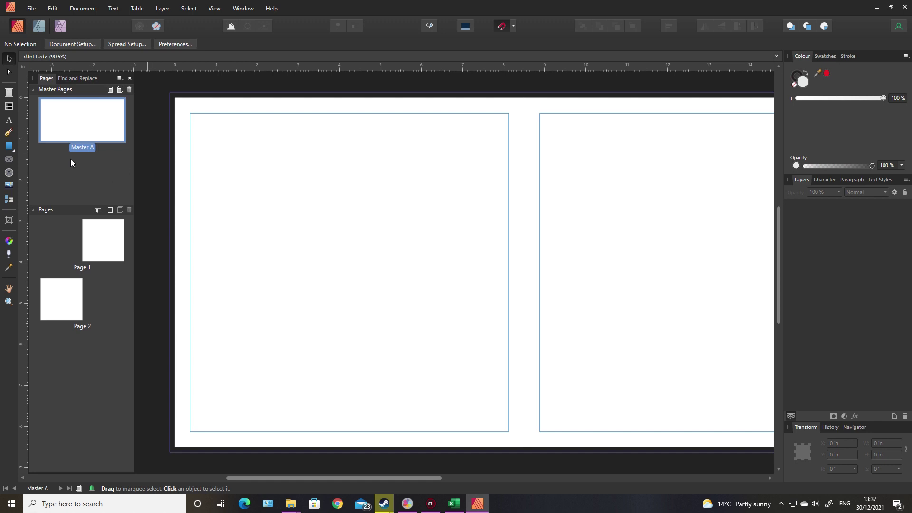
left_click(8, 160)
left_click_drag(169, 93, 524, 452)
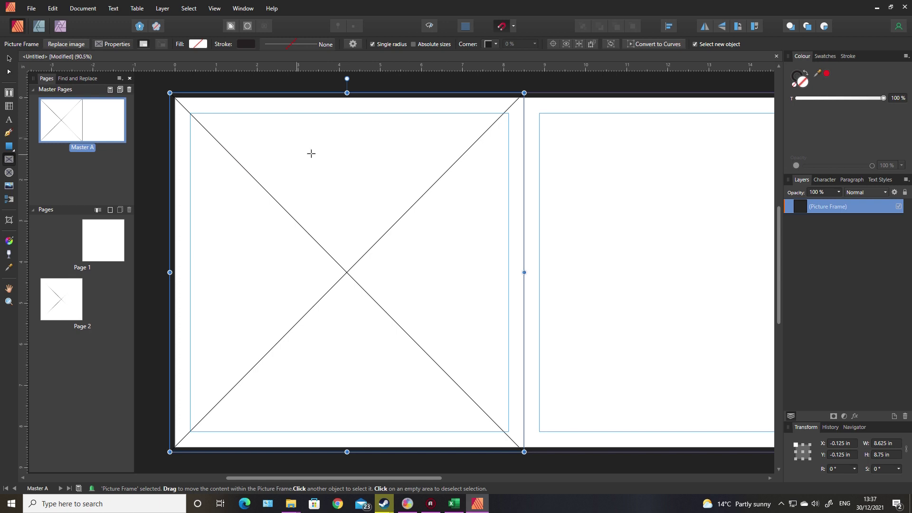
Step: Rotate the picture frame 90° counter-clockwise and resize its sides to fit the left page's bleed edges and the spine
left_click(740, 28)
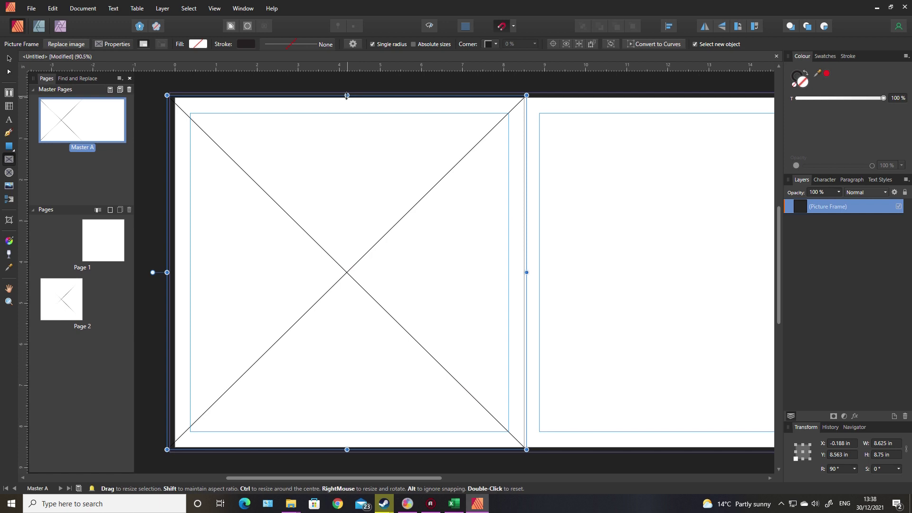
left_click_drag(347, 96, 347, 93)
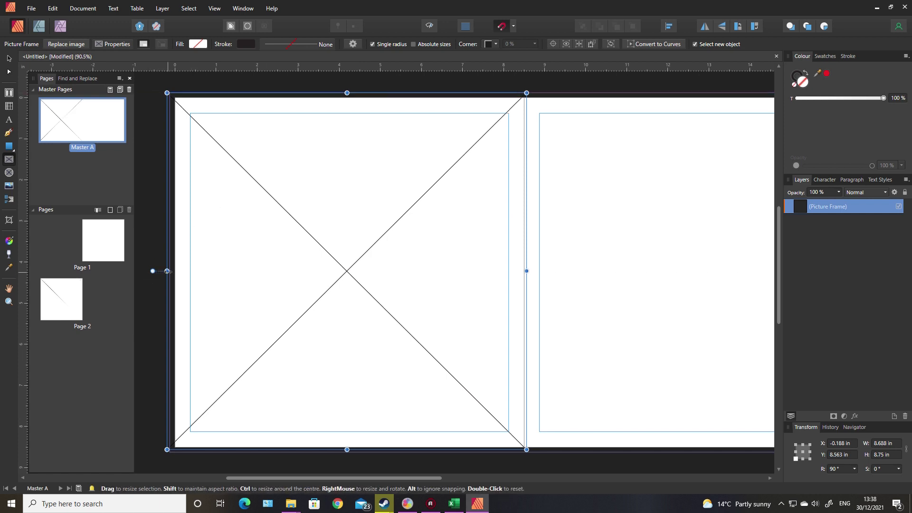
left_click_drag(172, 271, 175, 271)
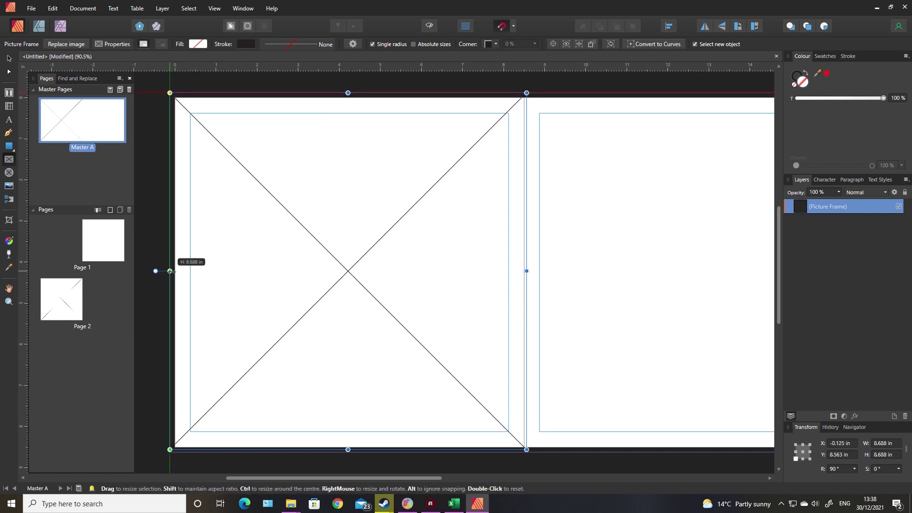
left_click_drag(348, 450, 348, 452)
left_click_drag(530, 273, 524, 273)
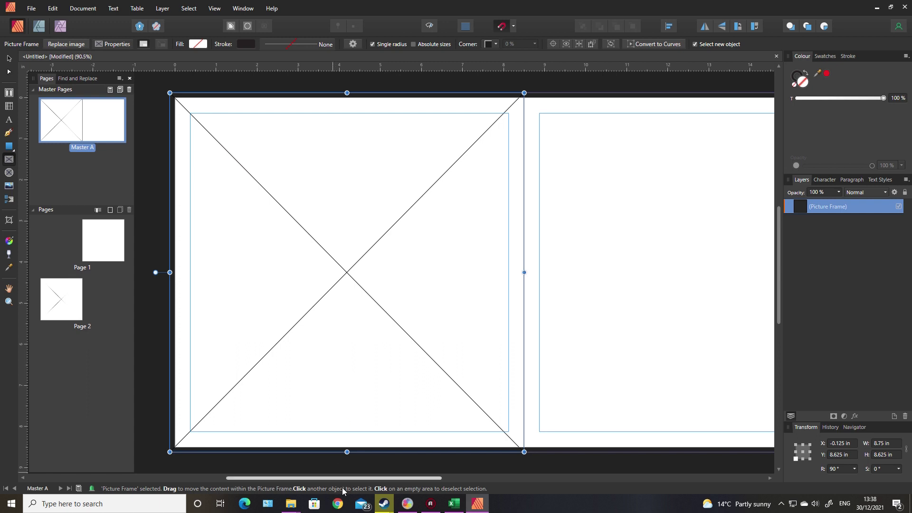
Step: Insert a table of seven columns and seven rows on the master's right page, stretched to fill the margins at 7.75 by 7.75 in
left_click_drag(376, 478, 512, 478)
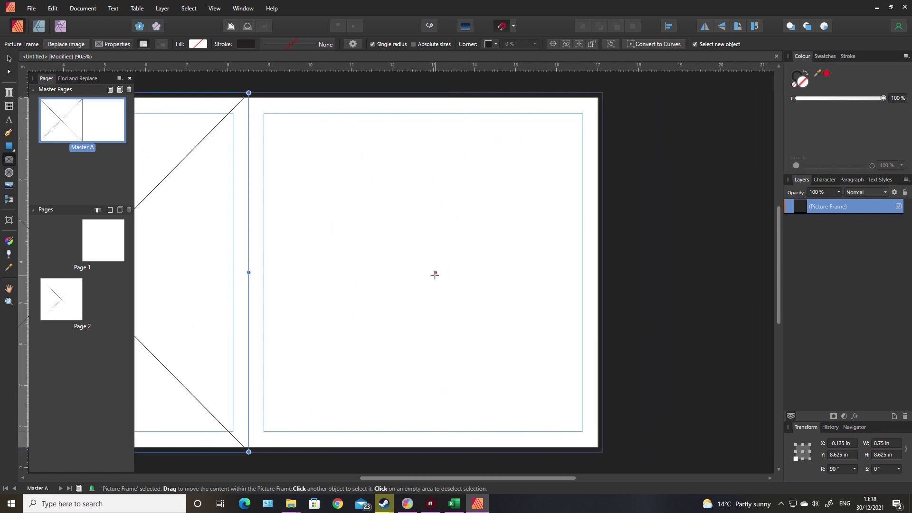
left_click(9, 106)
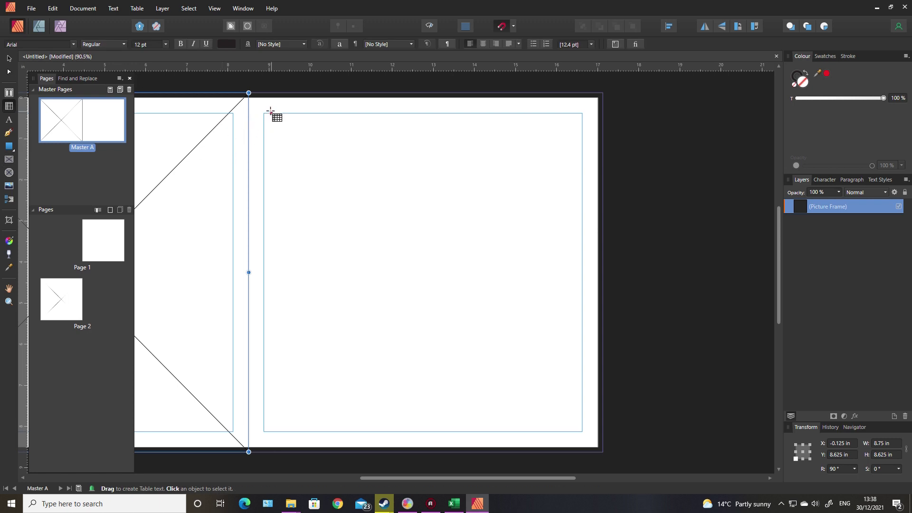
left_click_drag(265, 114, 581, 168)
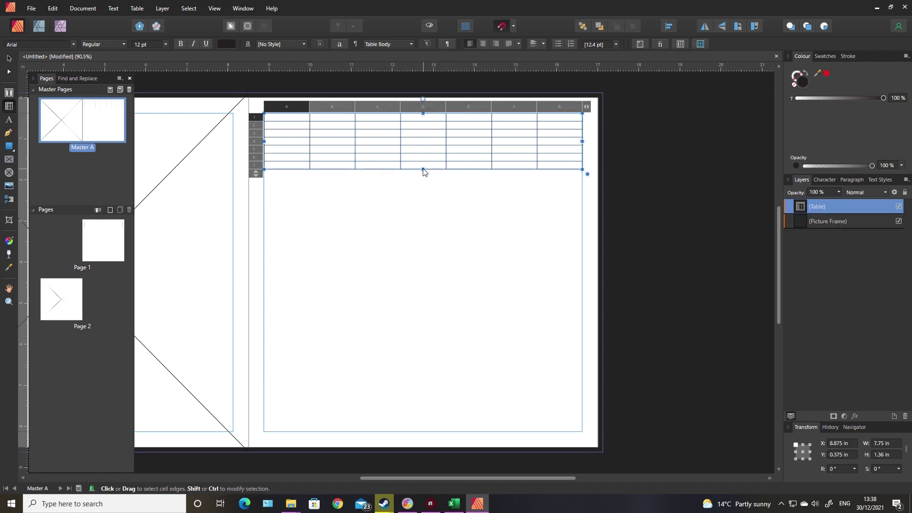
left_click_drag(423, 170, 418, 431)
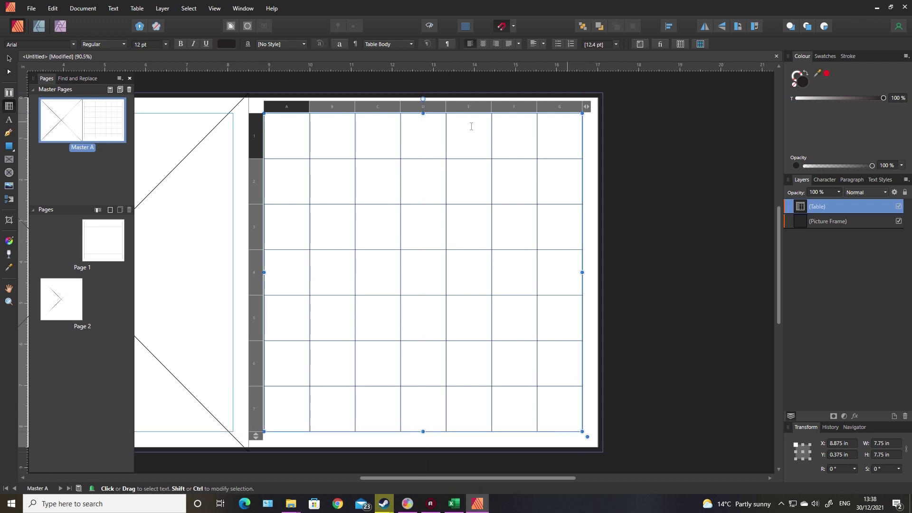
Step: Centre the text horizontally and vertically in all cells of the table
left_click_drag(271, 122, 559, 138)
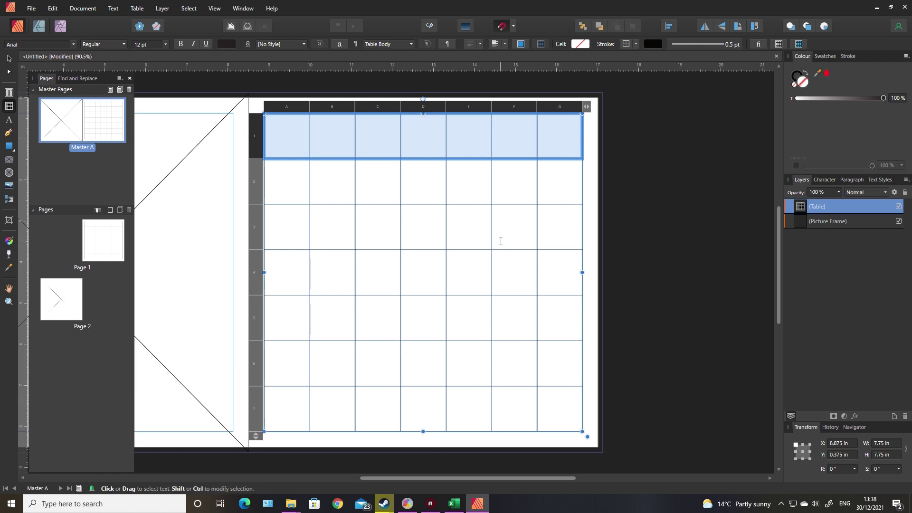
left_click(288, 131)
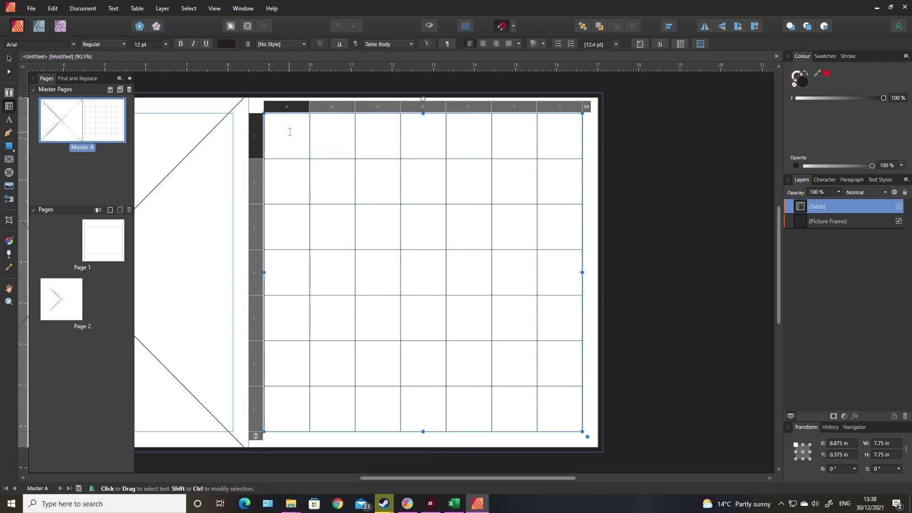
mouse_move(290, 132)
left_mouse_down()
mouse_move(528, 143)
mouse_move(562, 415)
left_mouse_up()
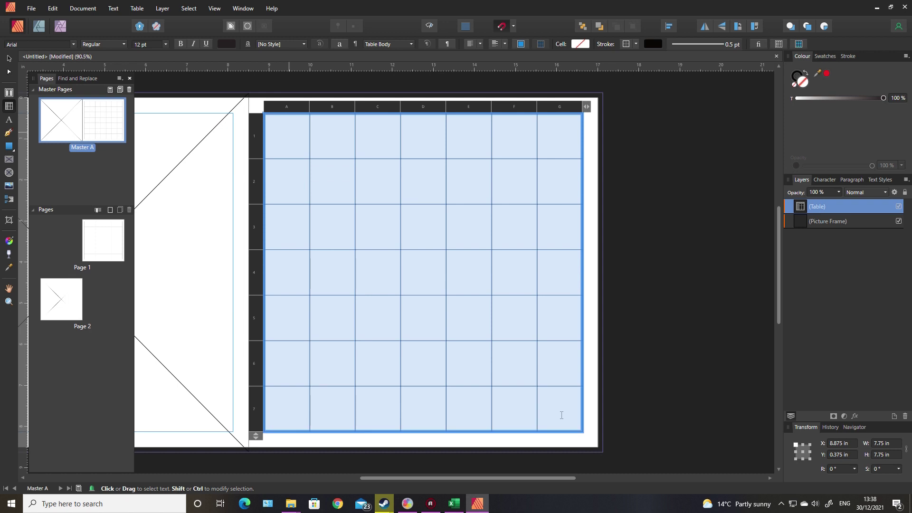
left_click(470, 44)
left_click(328, 131)
left_click(285, 135)
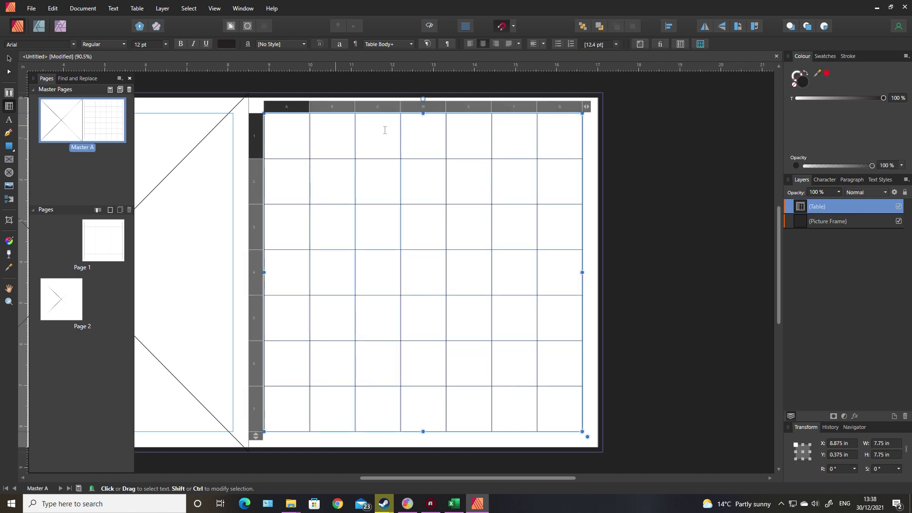
Step: Set the table's first row height to 0.5 in and stretch the table back down to the page's bottom margin
left_click(681, 45)
left_click(737, 280)
key("BackSpace")
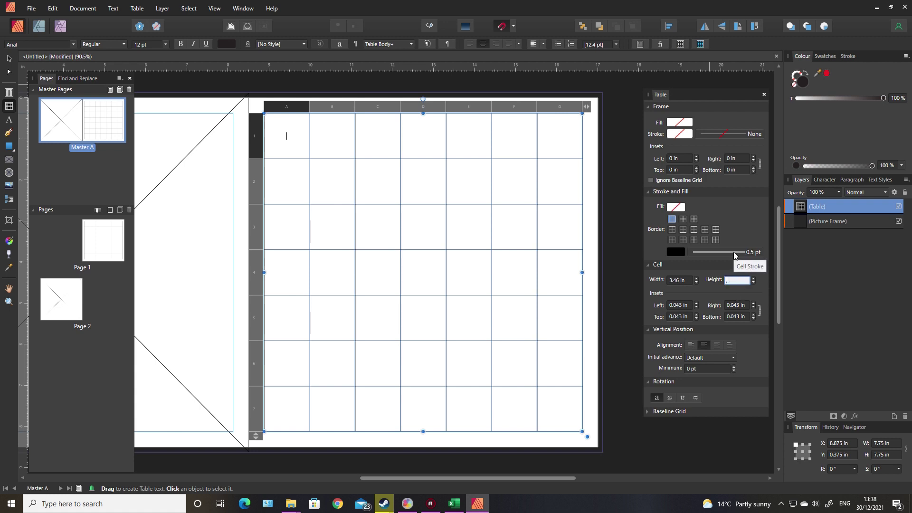
key("Return")
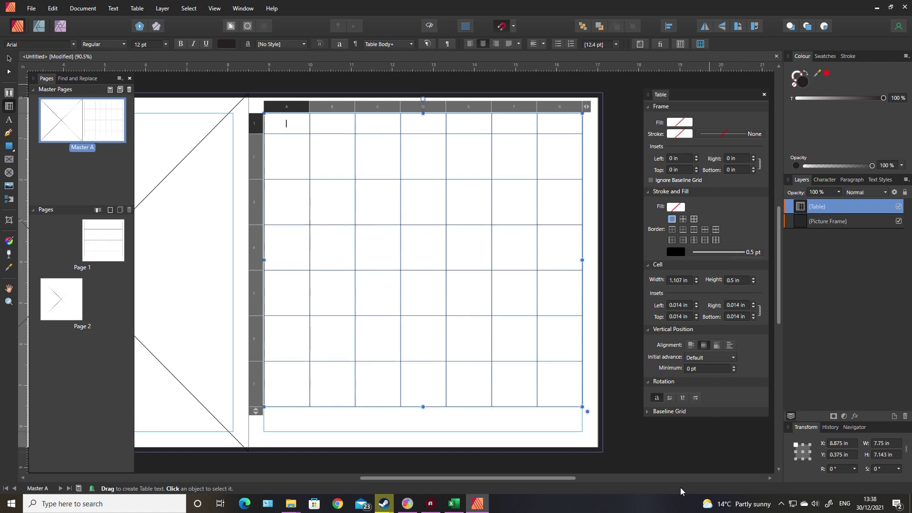
left_click_drag(424, 408, 425, 432)
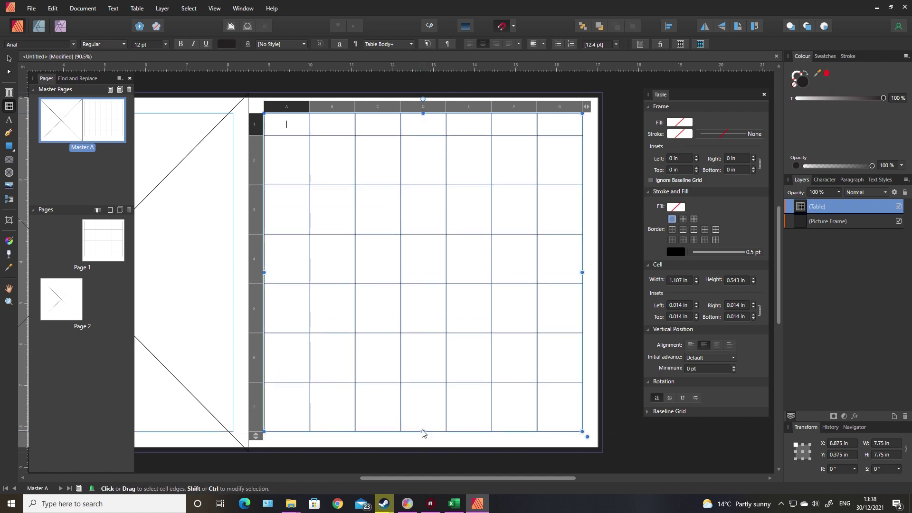
Step: Fill the table's first row with SUNDAY, MONDAY, TUESDAY, WEDNESDAY, THURSDAY, FRIDAY and SATURDAY, one day per cell
left_click(764, 94)
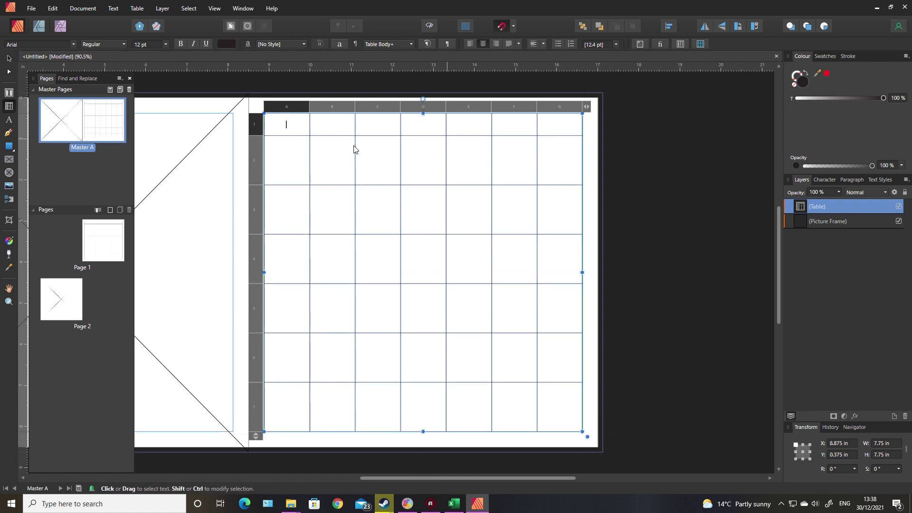
left_click(287, 125)
type("sur")
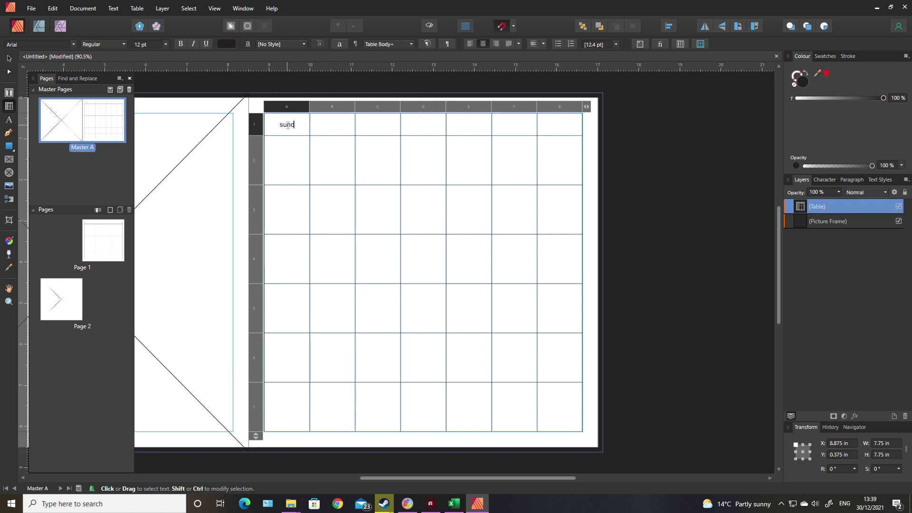
key("BackSpace")
key("BackSpace")
type("UNDAY")
key("Tab")
type("MONDAY")
key("Tab")
type("TUESDAY")
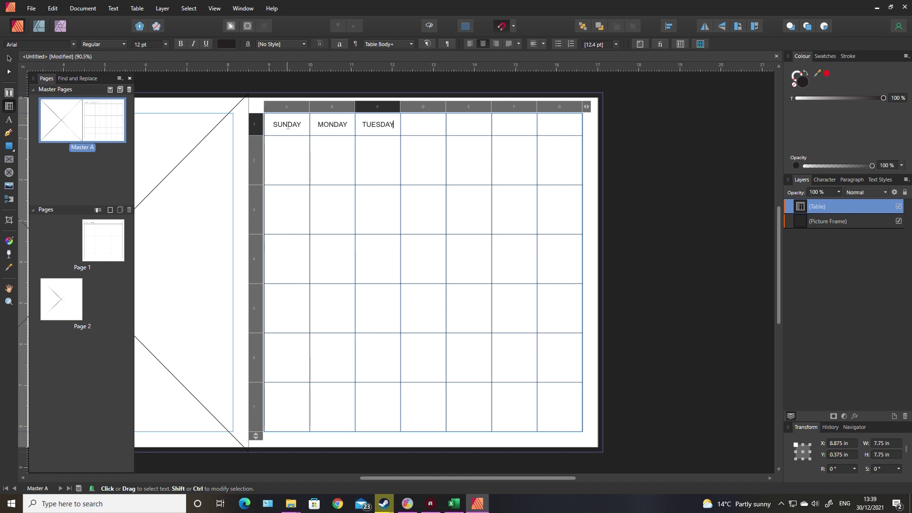
key("Tab")
type("WEDN")
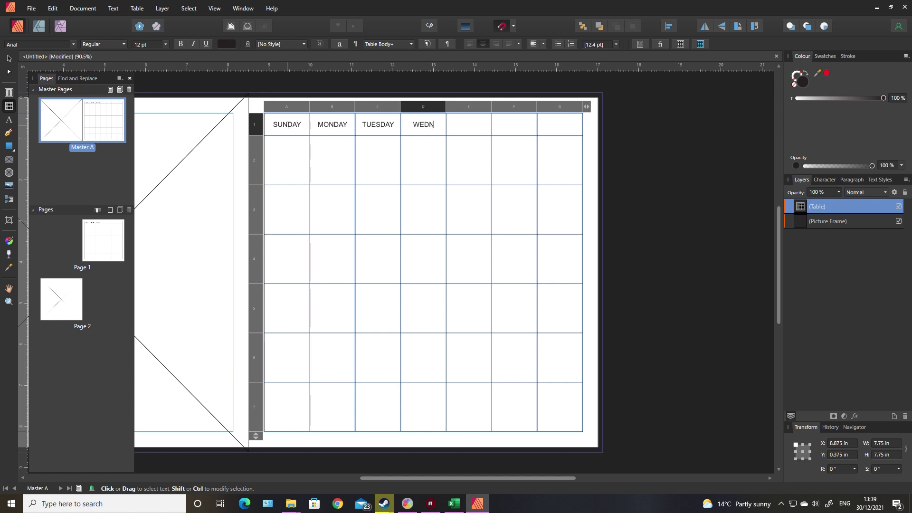
type("ESDAY")
key("Tab")
type("THURSDAY")
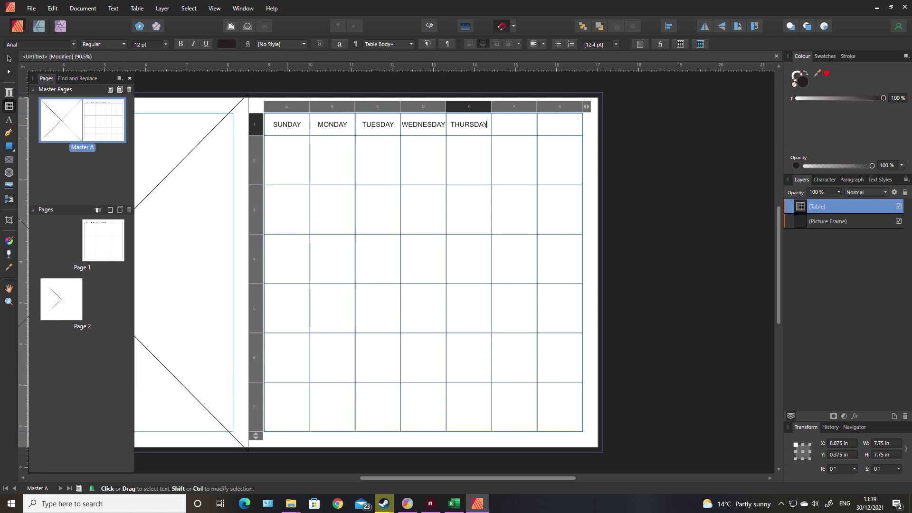
key("Tab")
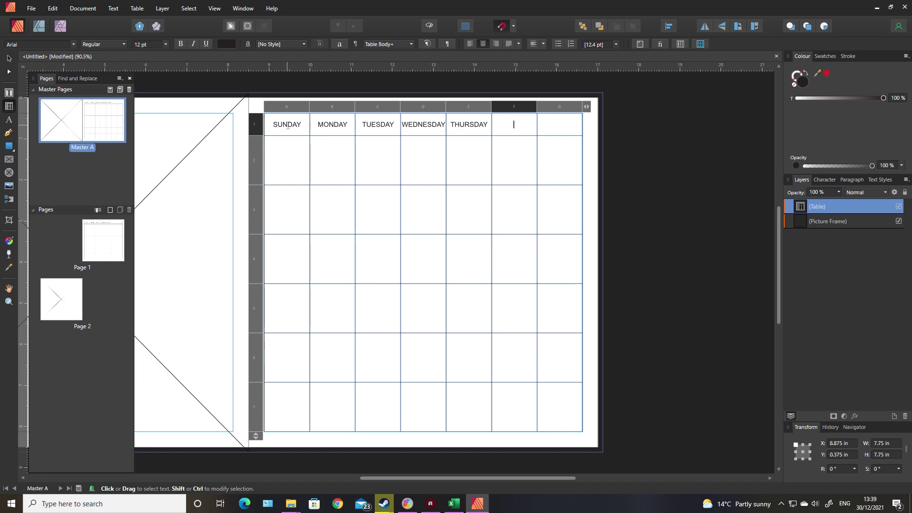
type("FRIDAY")
key("Tab")
type("SATURDAY")
key("Escape")
Step: Colour the SUNDAY and SATURDAY header text with the picked red, C 0, M 100, Y 100, K 0
left_click_drag(273, 126, 302, 126)
left_click(226, 45)
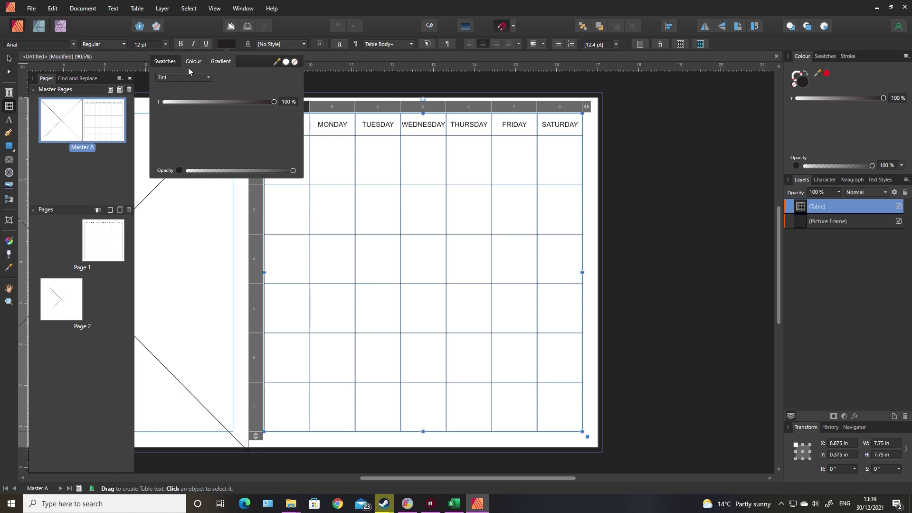
left_click(201, 79)
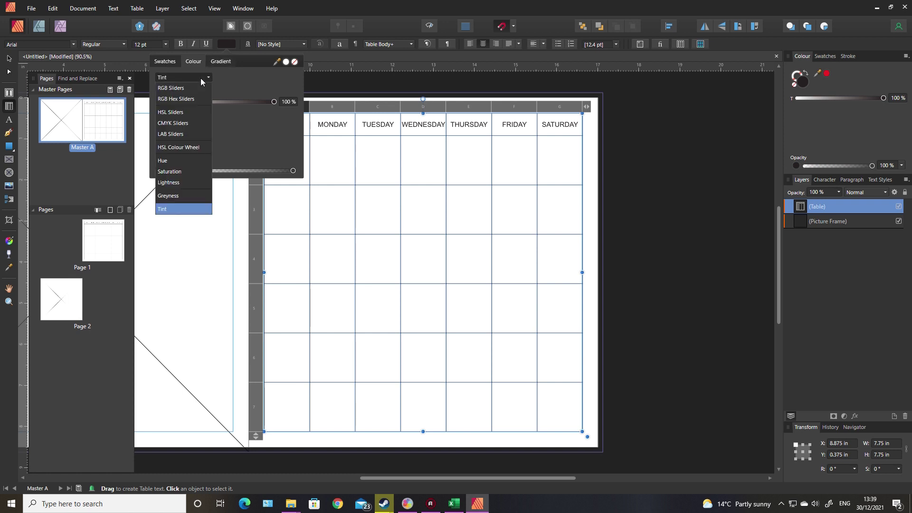
left_click(185, 124)
left_click(161, 142)
left_click(160, 138)
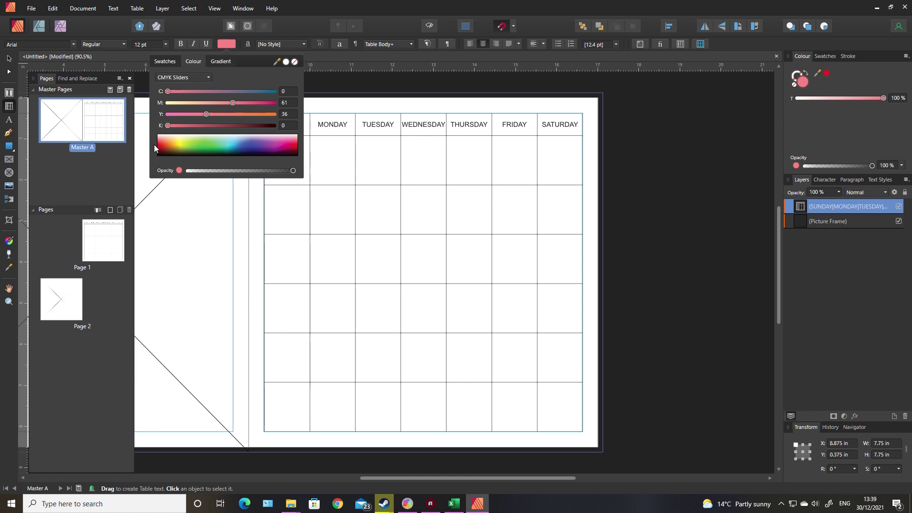
left_click(827, 74)
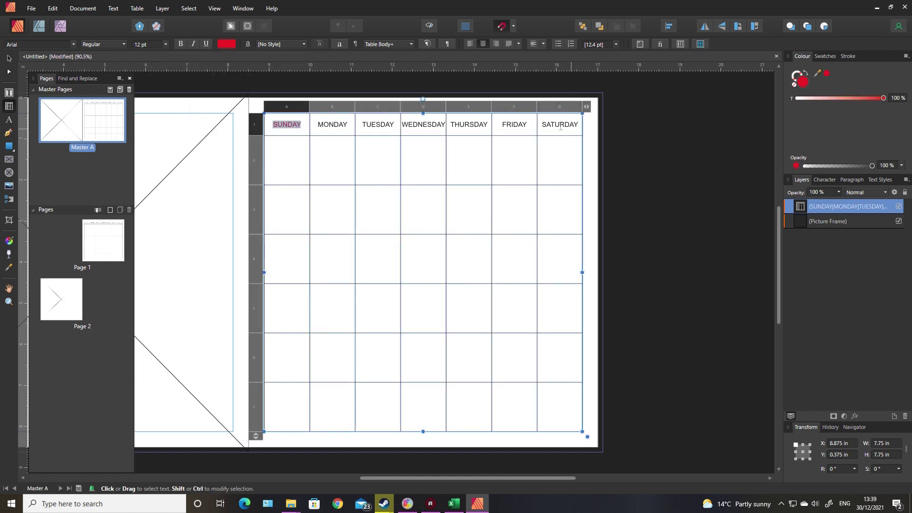
left_click_drag(542, 123, 581, 124)
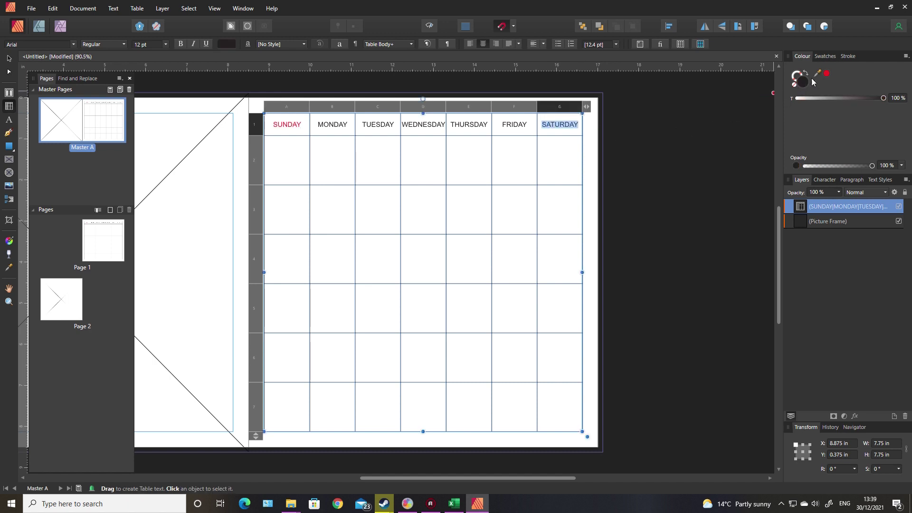
left_click(828, 75)
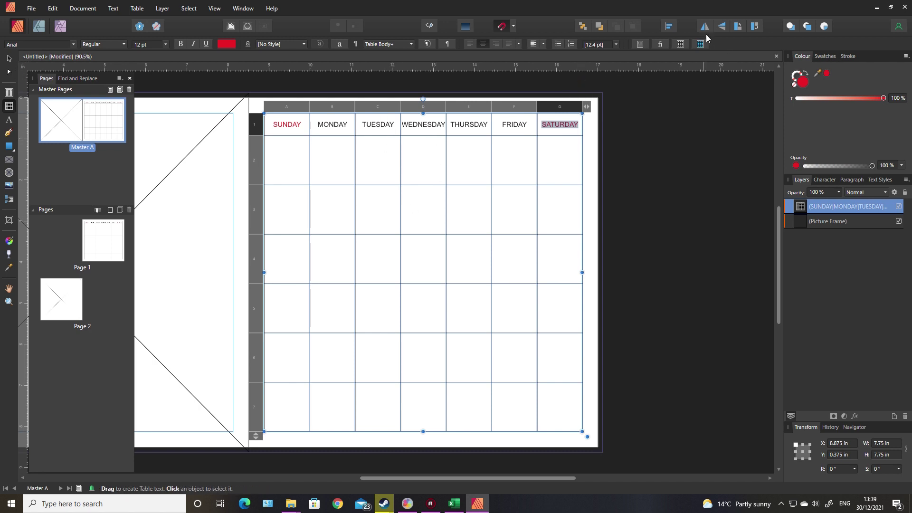
Step: Rotate the table 90° counter-clockwise and shrink it away from the spine to 7.75 by about 6.41 in
left_click(738, 26)
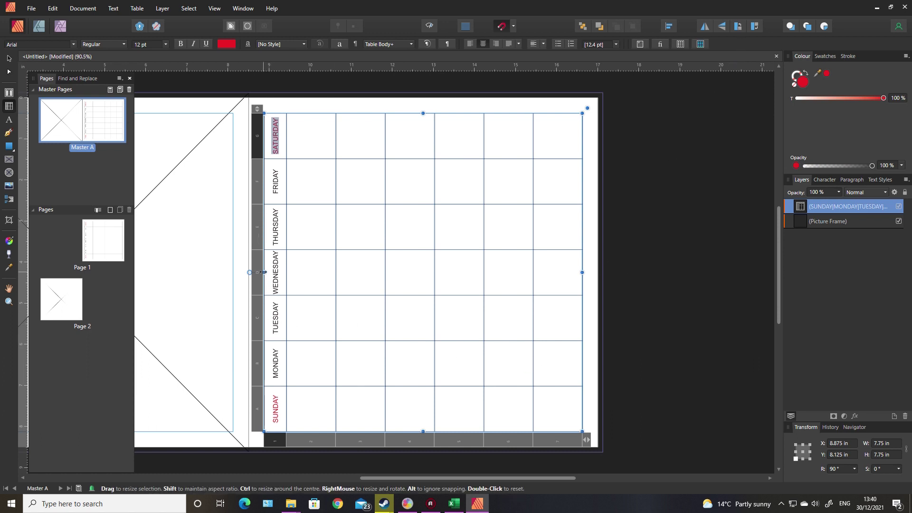
left_click_drag(262, 273, 319, 272)
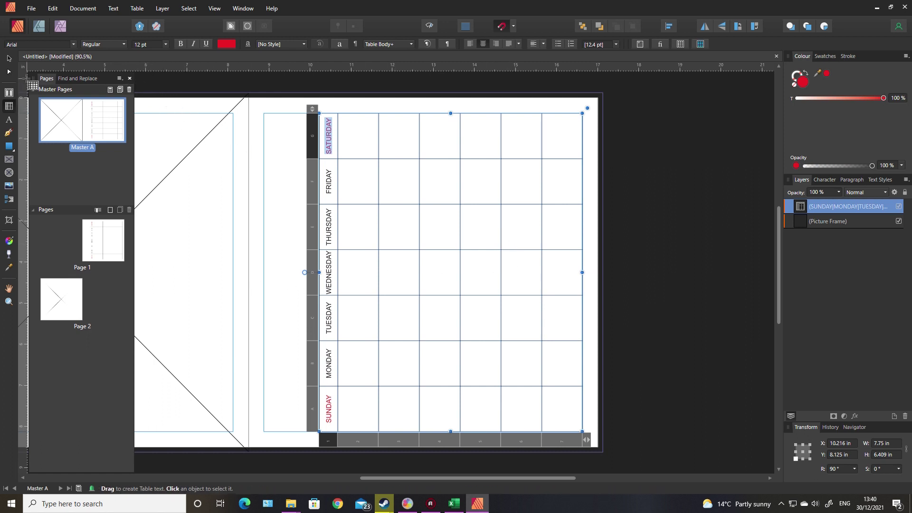
Step: Draw a vertically centred text frame of about 1.22 by 0.9 in at the upper margin corner beside the table, with black text
left_click(9, 93)
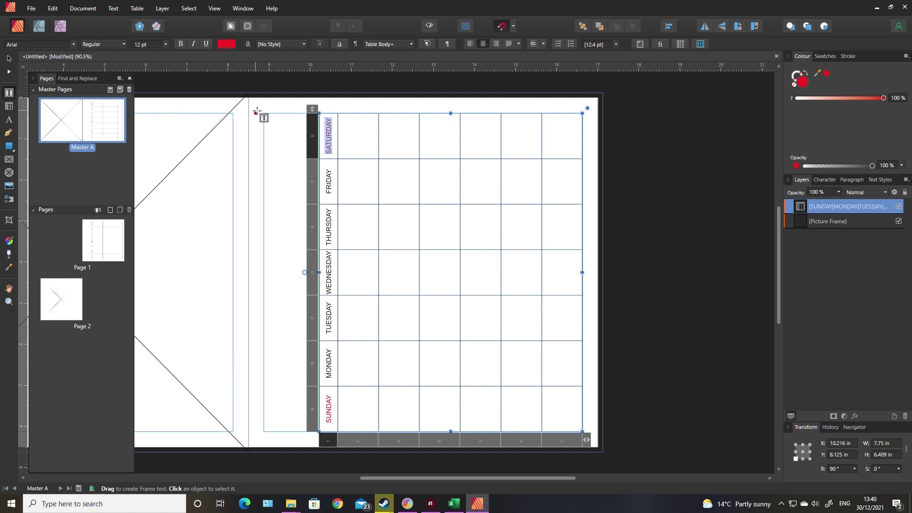
left_click_drag(264, 114, 314, 150)
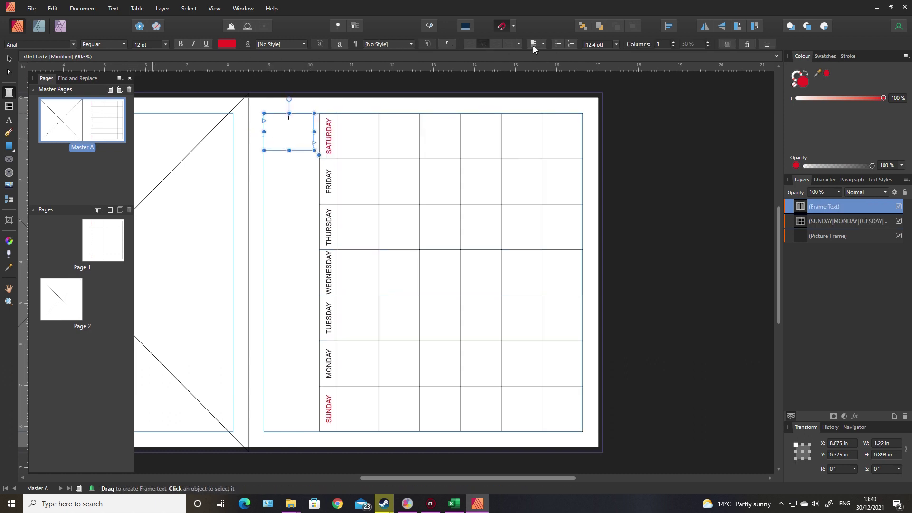
left_click(227, 44)
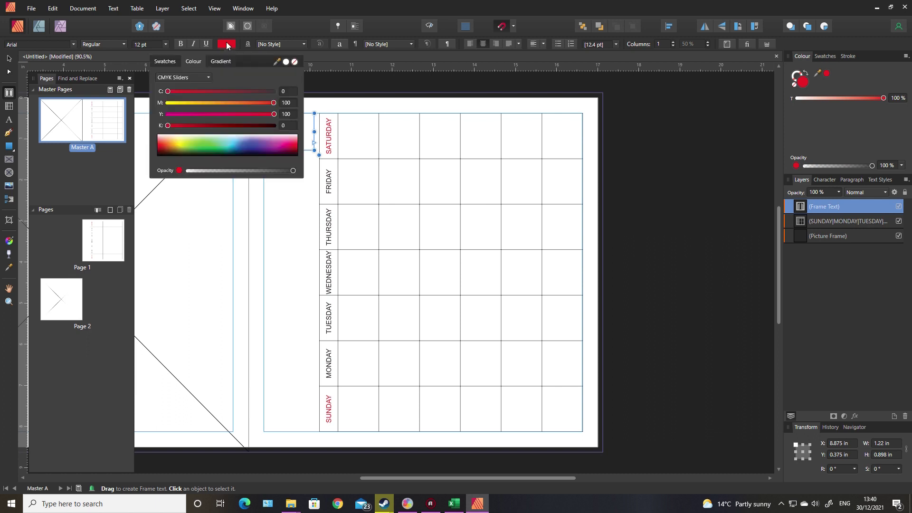
left_click(161, 154)
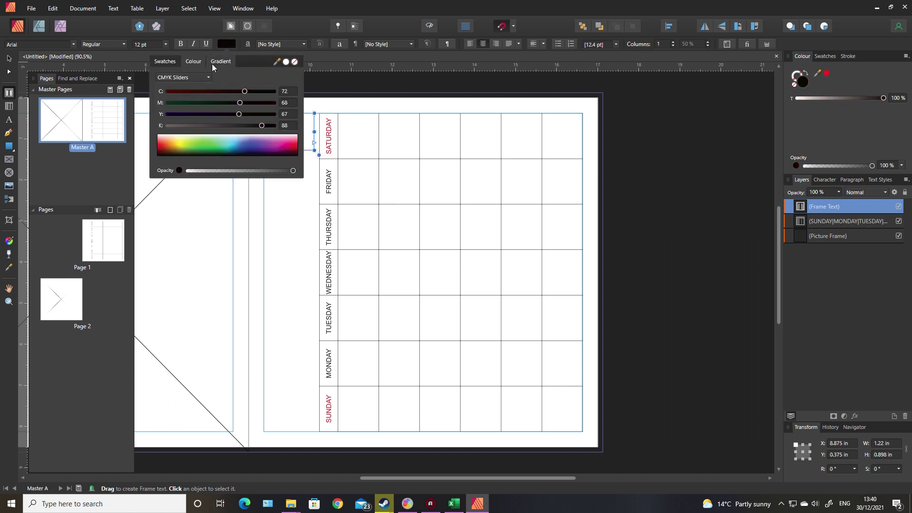
left_click(165, 62)
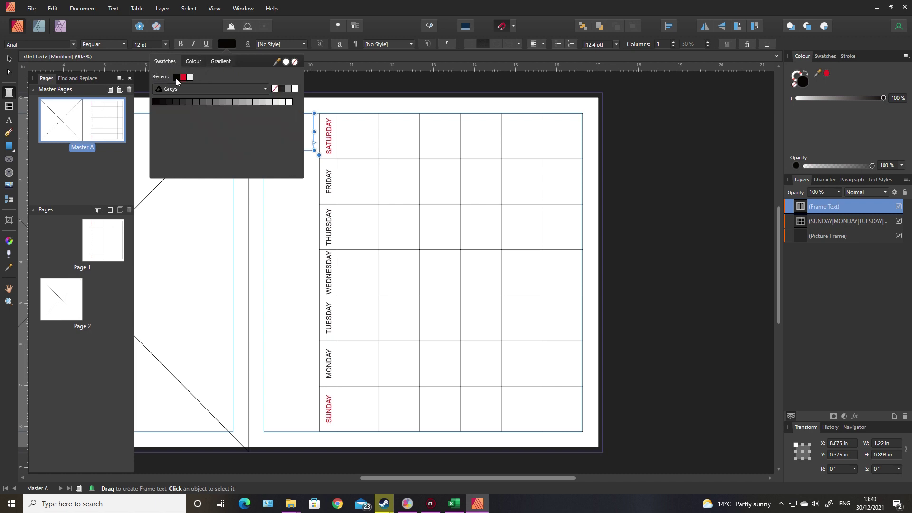
left_click(346, 84)
left_click(346, 90)
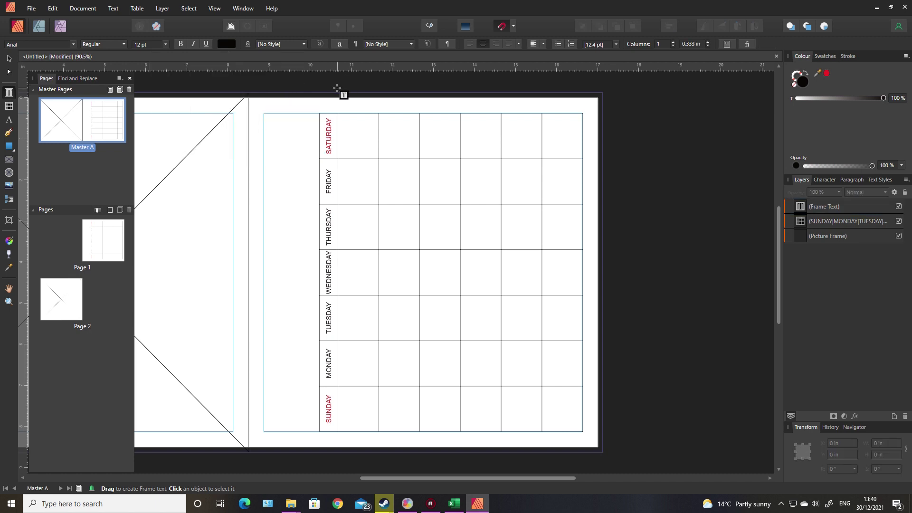
Step: Set the font size of the new text frame to 50 pt
left_click(285, 135)
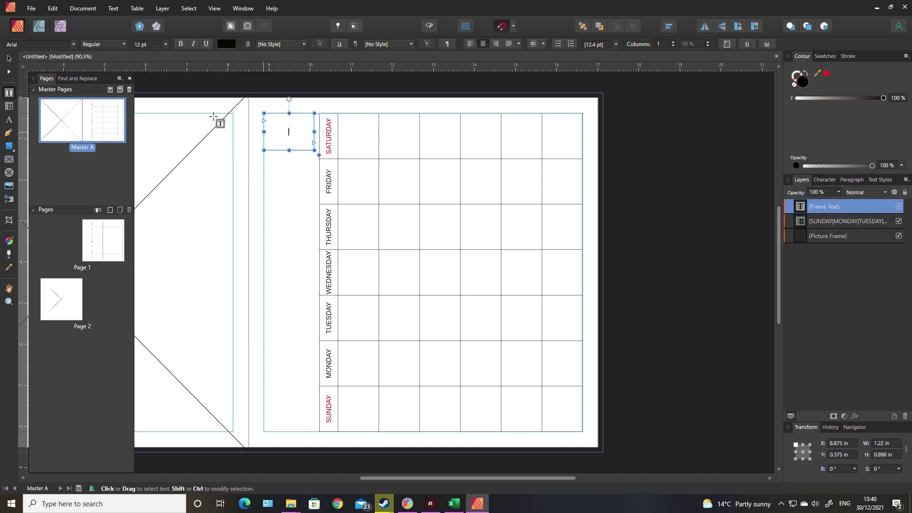
left_click(149, 45)
type("50")
key("Return")
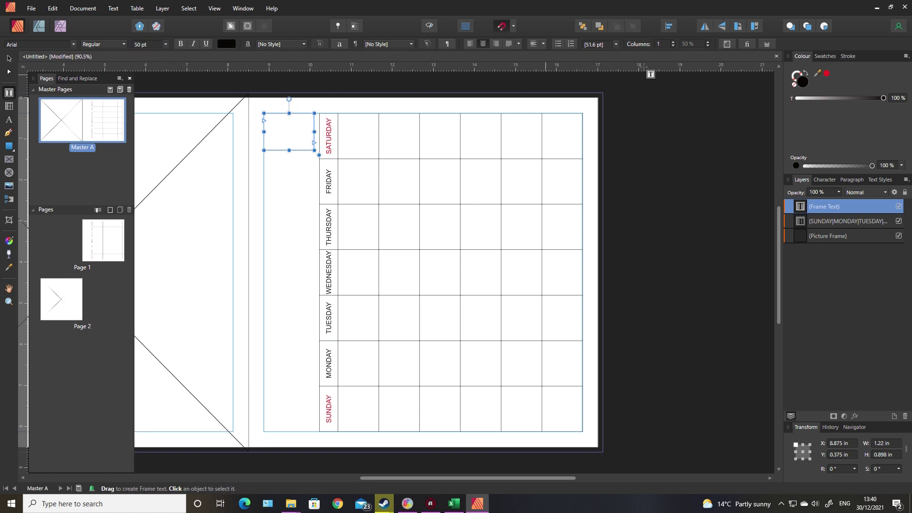
Step: Rotate the text frame 90° counter-clockwise and resize it to 7.75 by 1.341 in, filling the space between margins and table
left_click(738, 27)
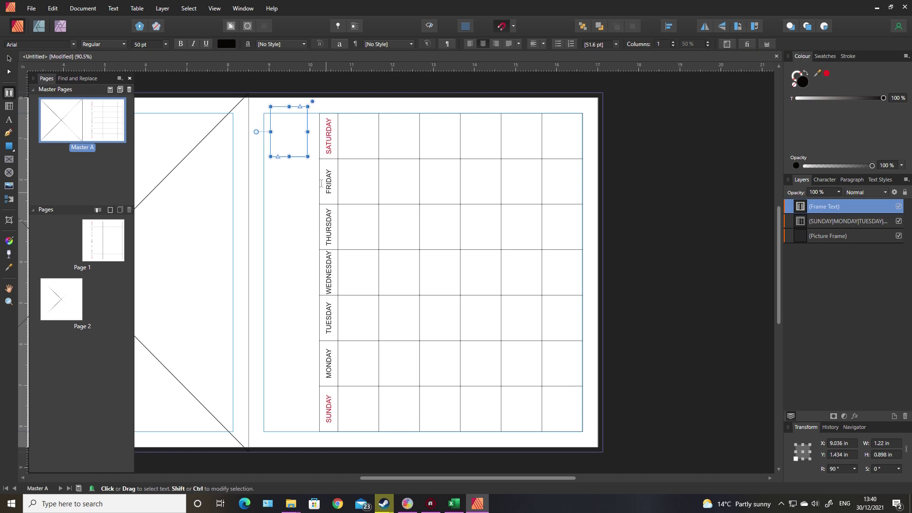
left_click_drag(290, 157, 289, 432)
left_click_drag(270, 269, 319, 269)
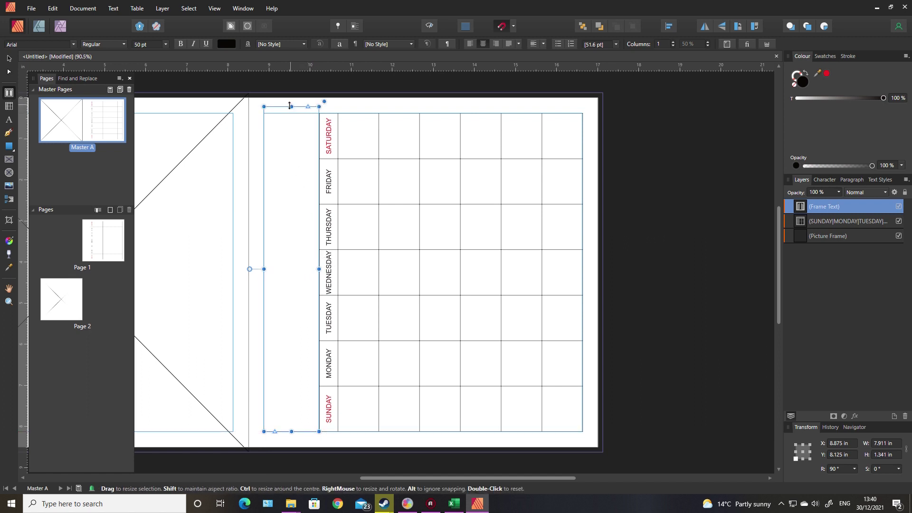
left_click_drag(290, 107, 289, 113)
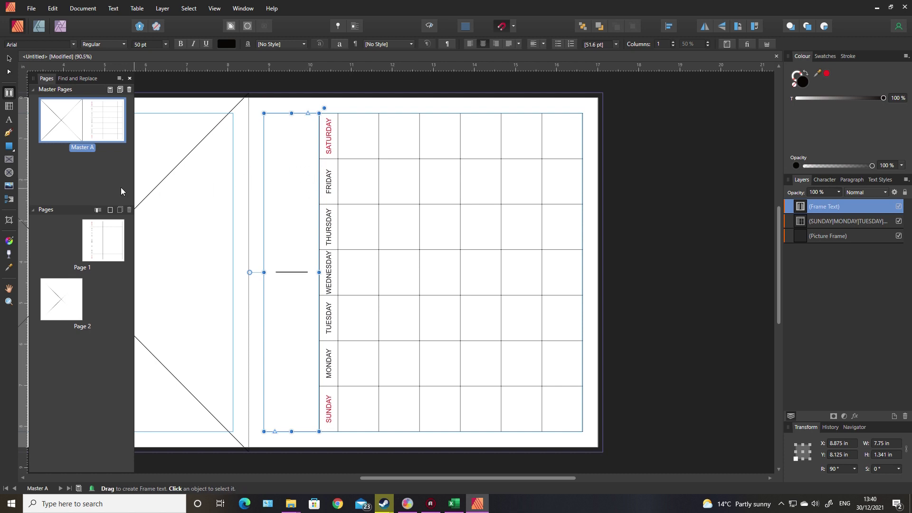
Step: Clear the applied master from page 1 of the document
left_click_drag(482, 478, 414, 479)
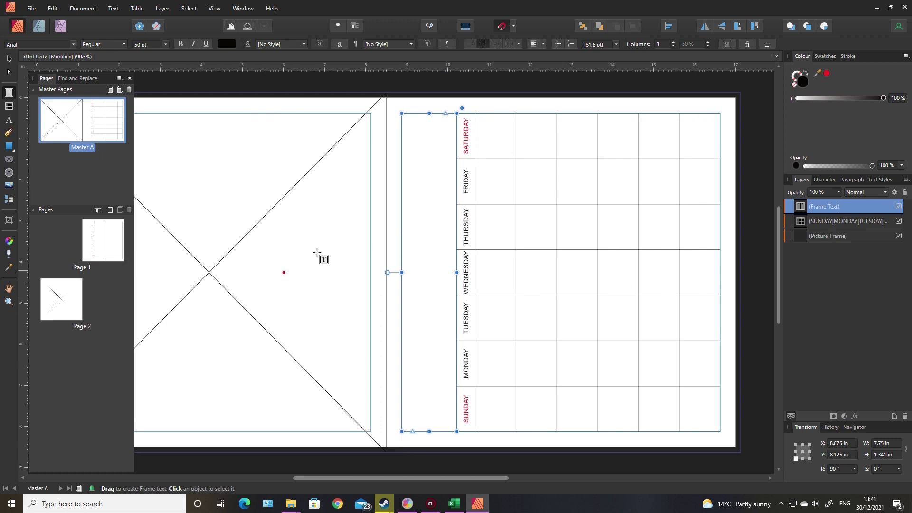
left_click(105, 245)
right_click(102, 244)
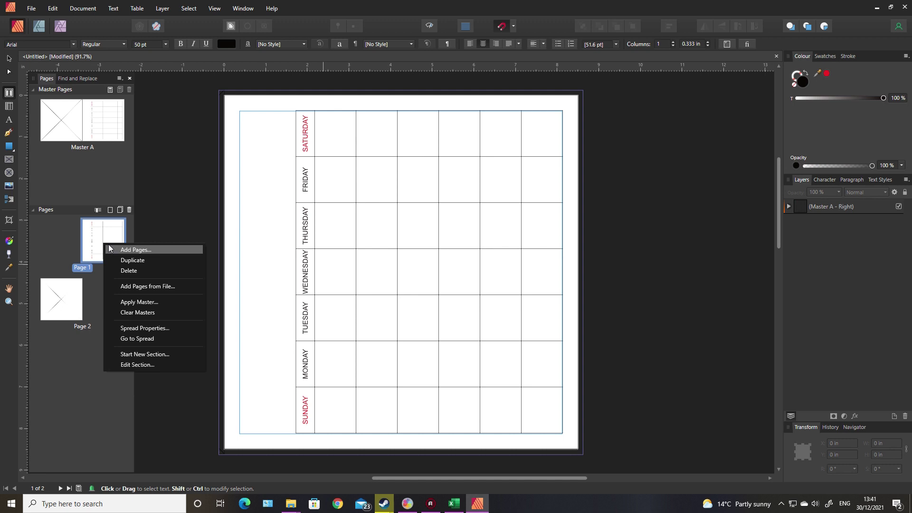
left_click(144, 315)
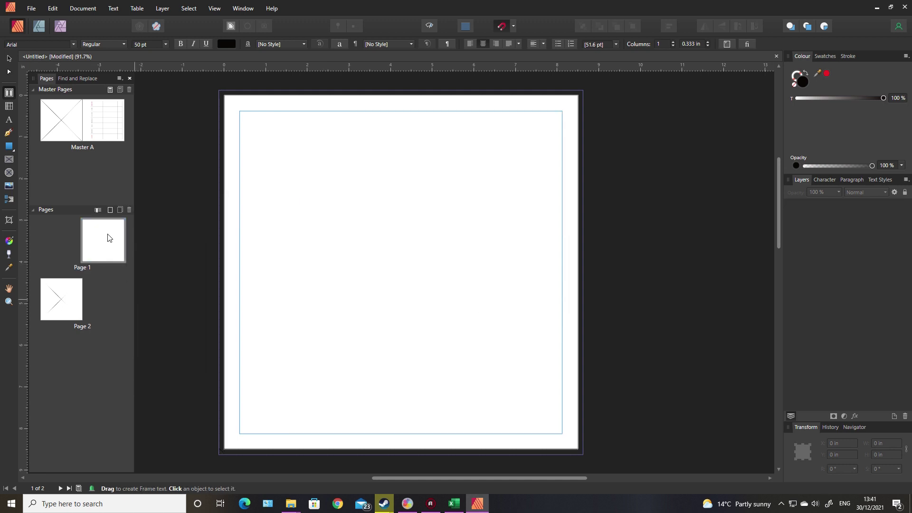
Step: Add 23 pages after page 2, based on Master A
right_click(64, 298)
left_click(92, 303)
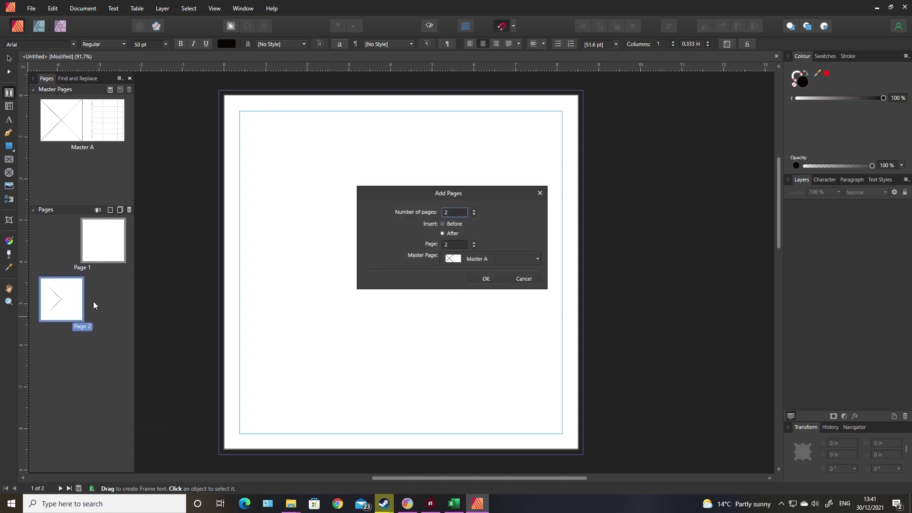
left_click(453, 211)
type("3")
left_click(487, 280)
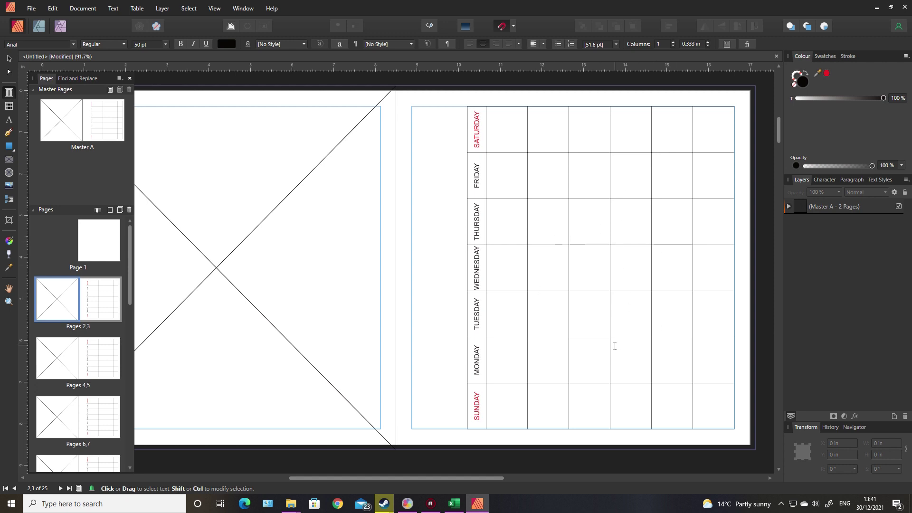
Step: On pages 2 and 3, enter 1 for the first Saturday, 2 and 3 for the following Sunday and Monday, and the title JANUARY 2022
left_click(501, 138)
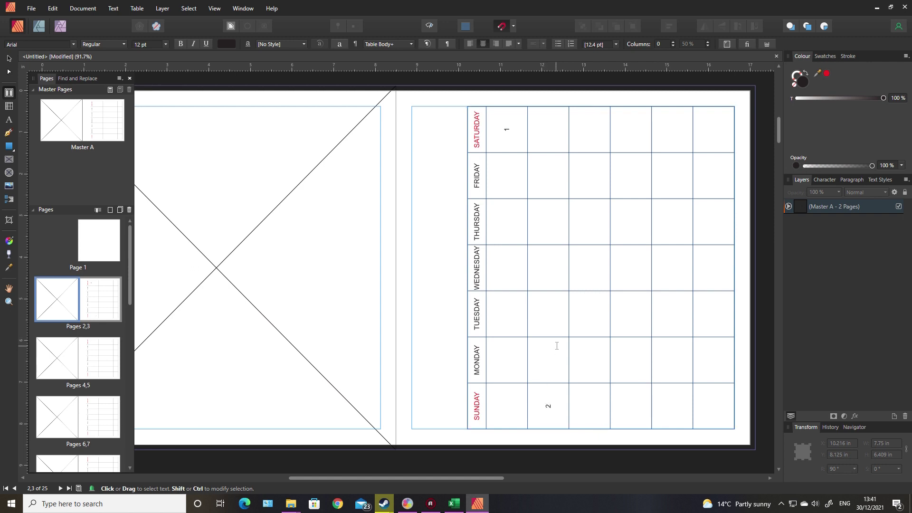
left_click_drag(548, 354, 547, 366)
left_click(436, 285)
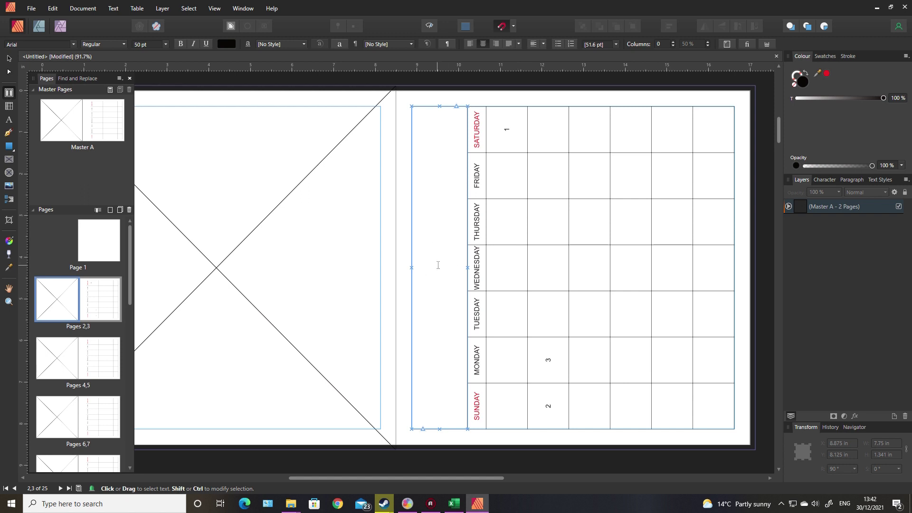
type("JAN")
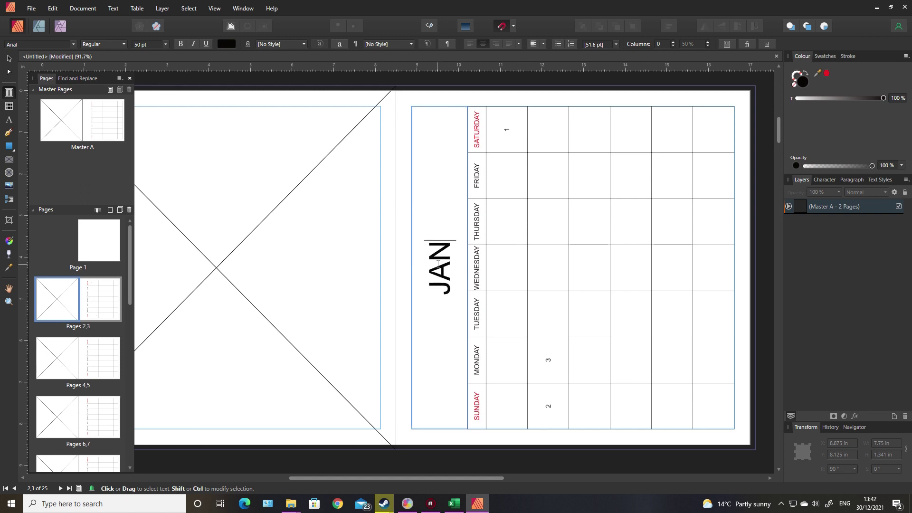
type("UARY 2022")
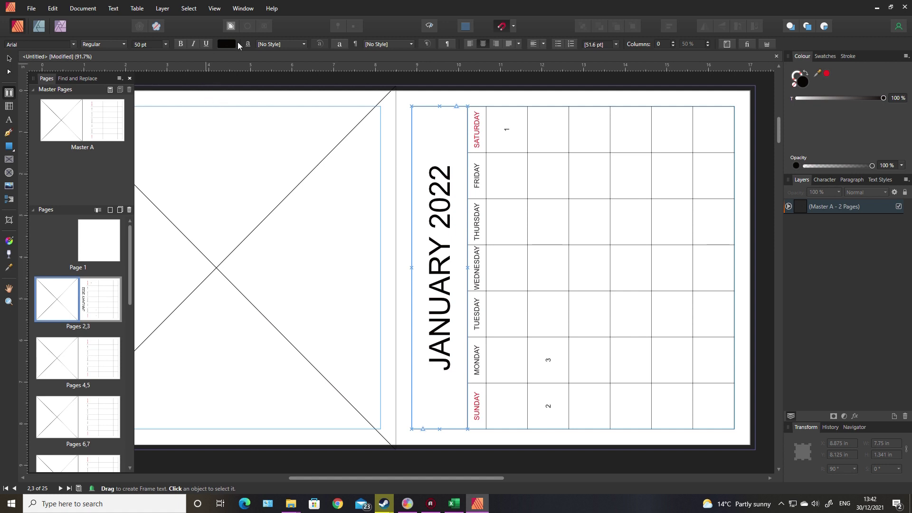
Step: Enter the title FEBRUARY 2022 in the text frame on pages 4 and 5
left_click(86, 363)
left_click(436, 252)
type("FEB")
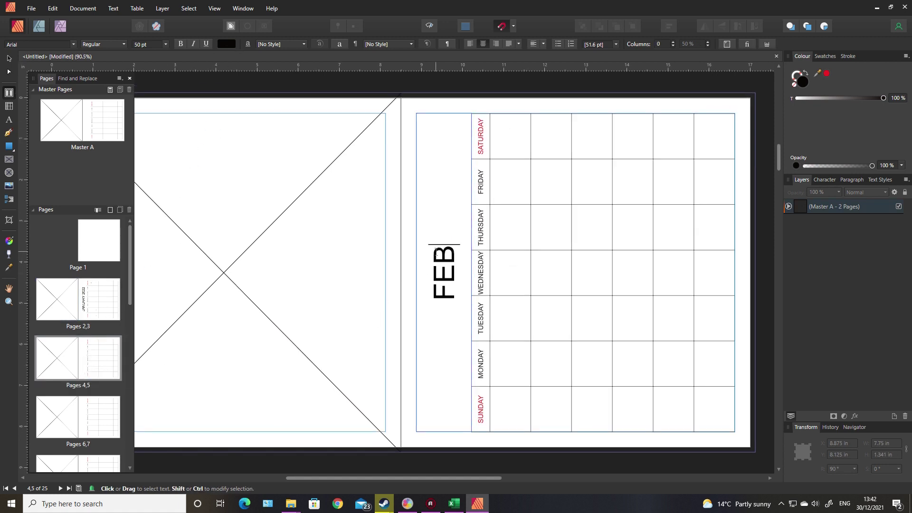
type("RUARY ")
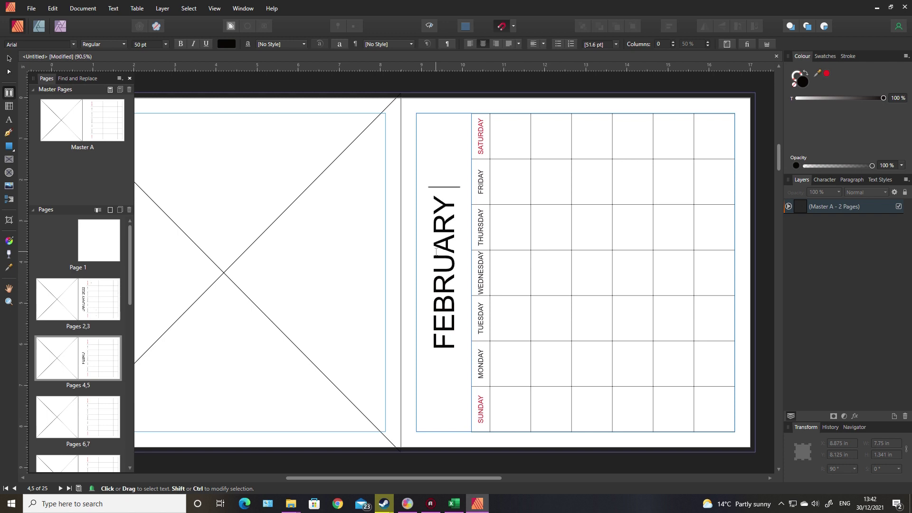
type("2022")
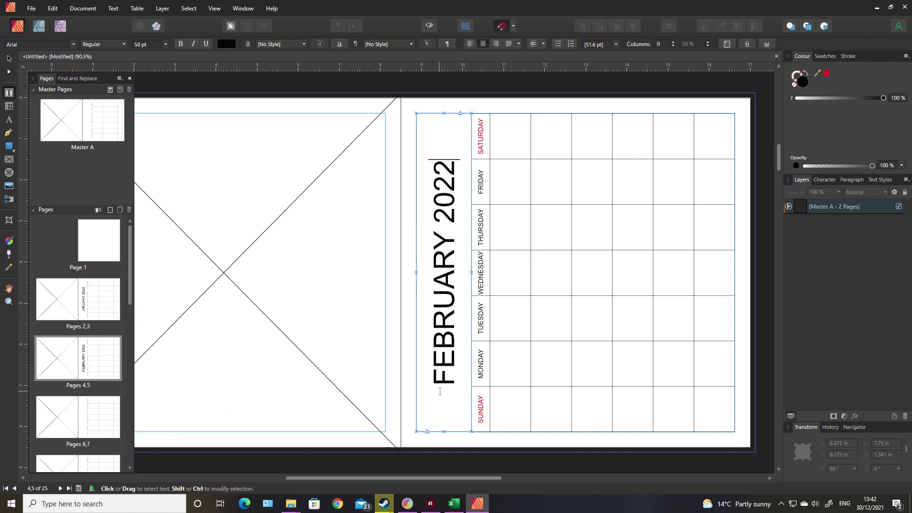
left_click_drag(440, 391, 444, 159)
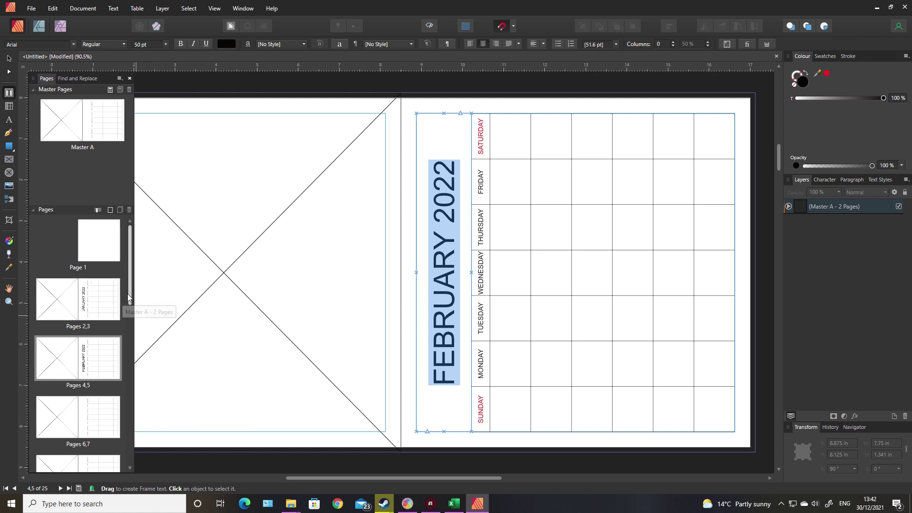
Step: Enter the dates 4 to 8 in the Tuesday through Saturday cells of the January grid's second week
double_click(98, 299)
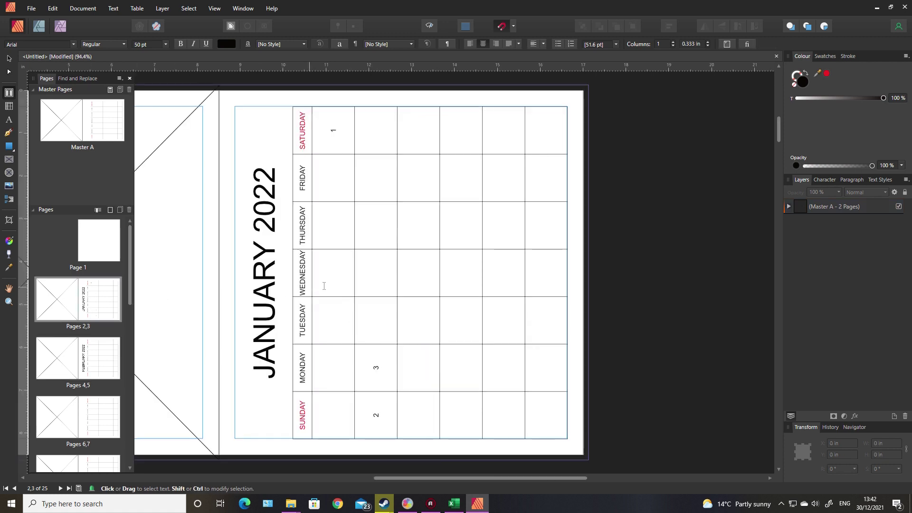
left_click(372, 321)
type("4")
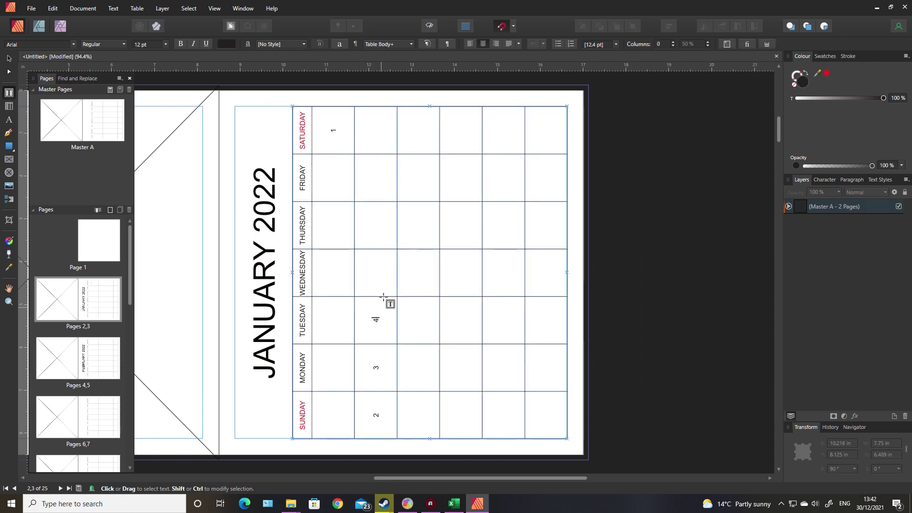
left_click(378, 278)
type("5")
type("6")
left_click(372, 178)
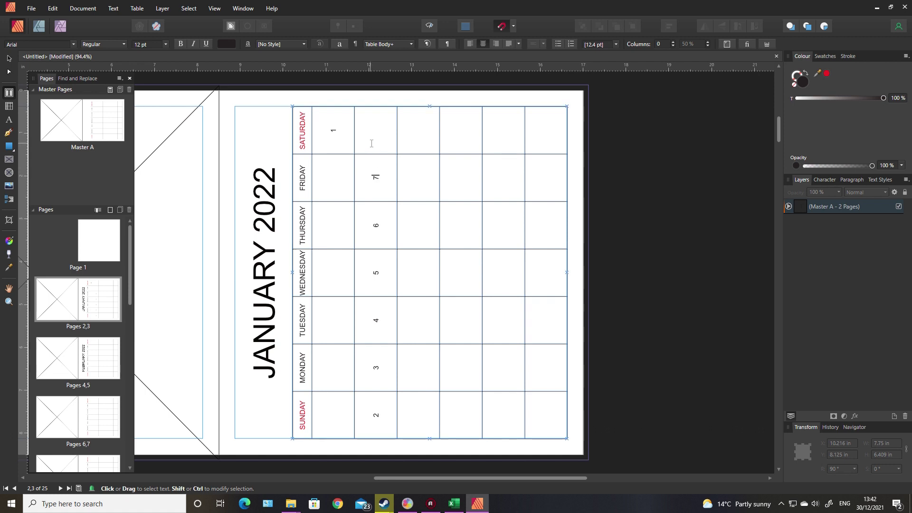
type("8")
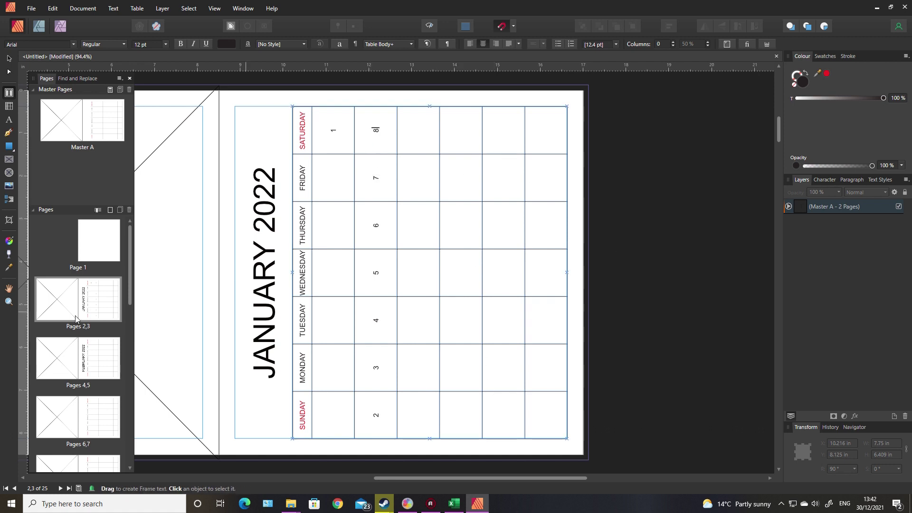
Step: Delete the 22 pages from page 2 to page 23
double_click(88, 364)
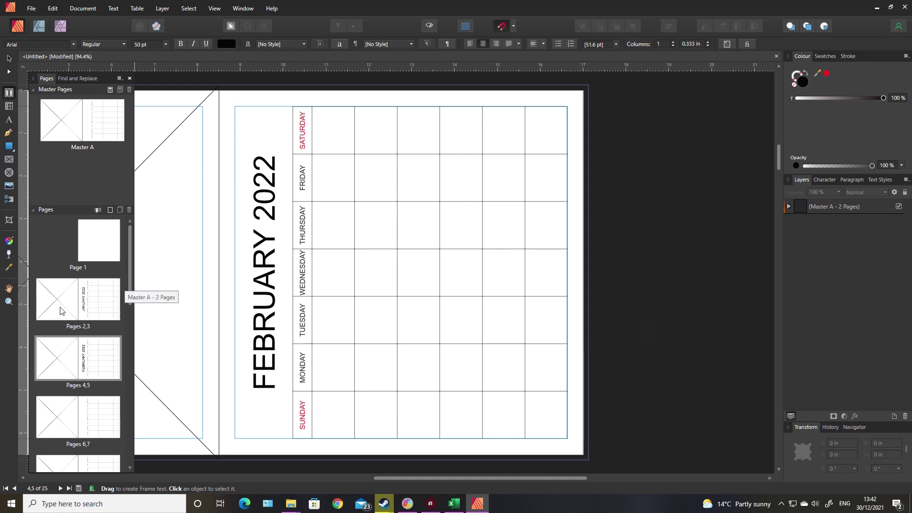
left_click_drag(132, 278, 133, 380)
scroll(119, 380, "down", 5)
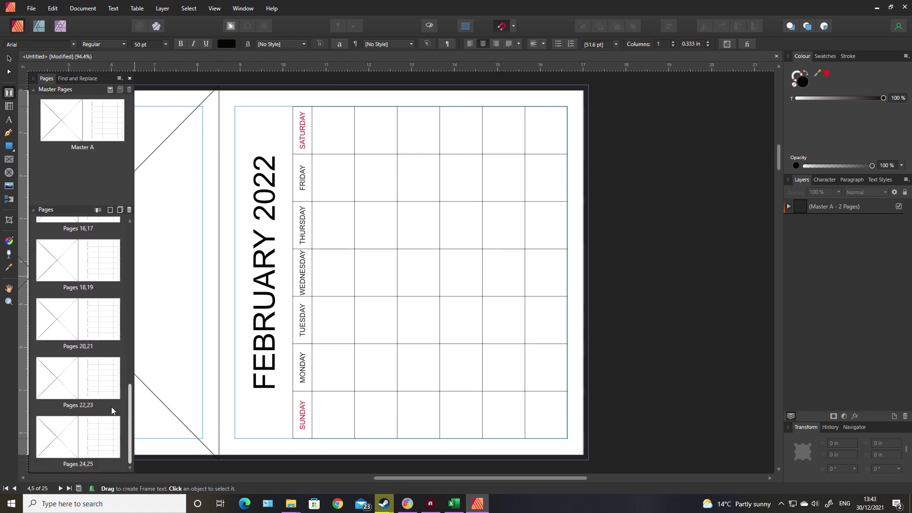
left_click(105, 380, "shift")
right_click(106, 380)
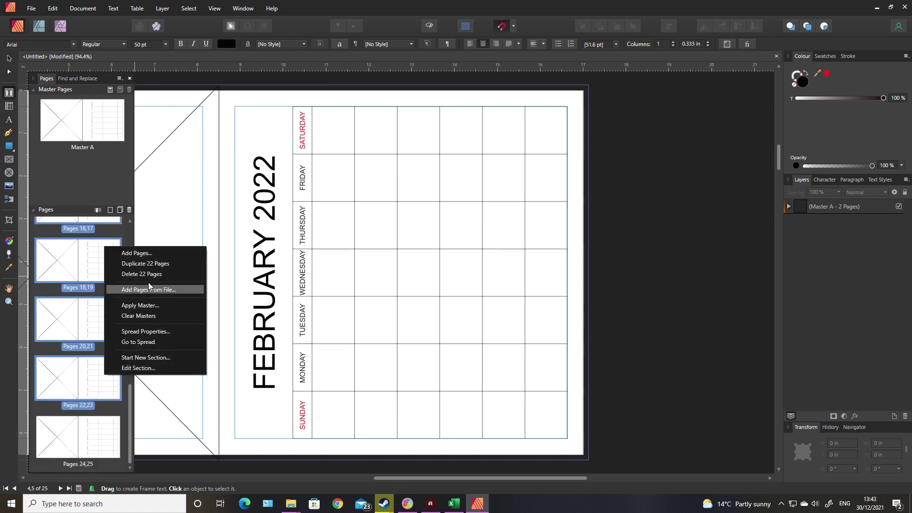
left_click(148, 275)
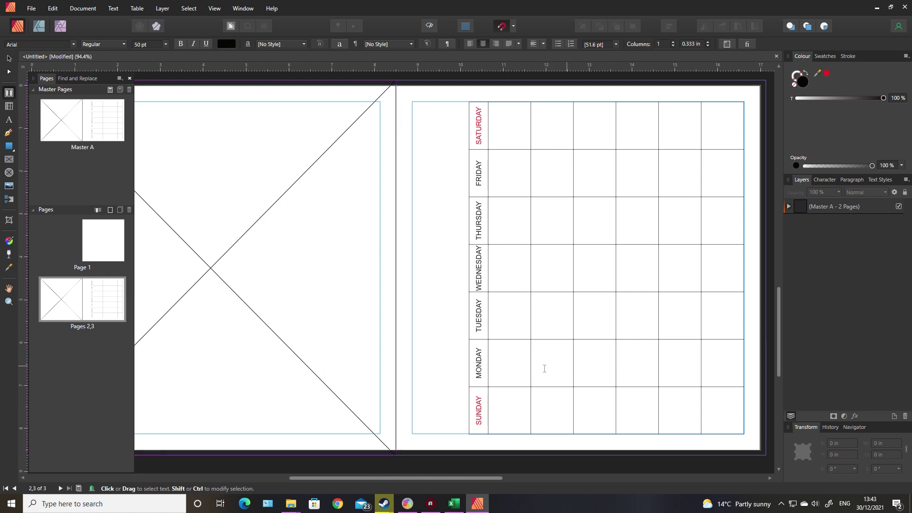
Step: Switch to Excel, examine the DAY and DATE columns of WALL CALENDAR.xlsx, and return to Affinity Publisher
left_click(454, 504)
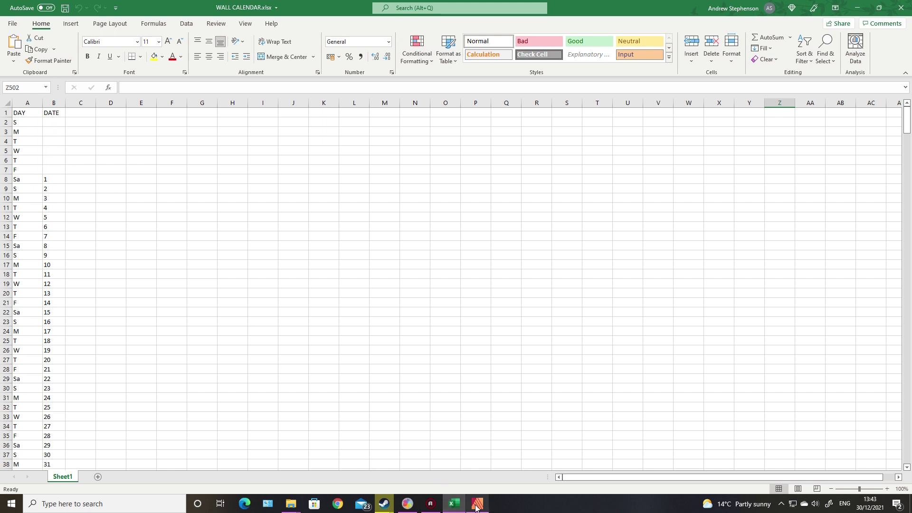
mouse_move(477, 508)
scroll(124, 354, "down", 7)
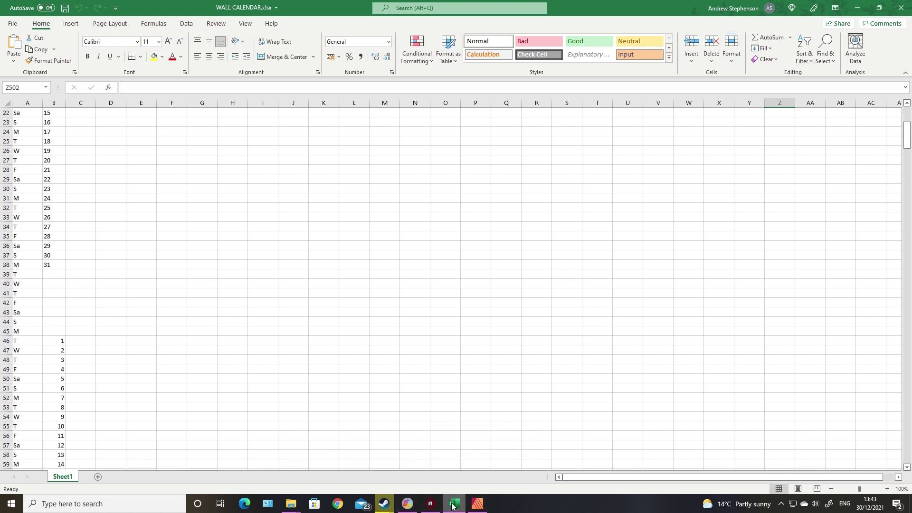
left_click(477, 508)
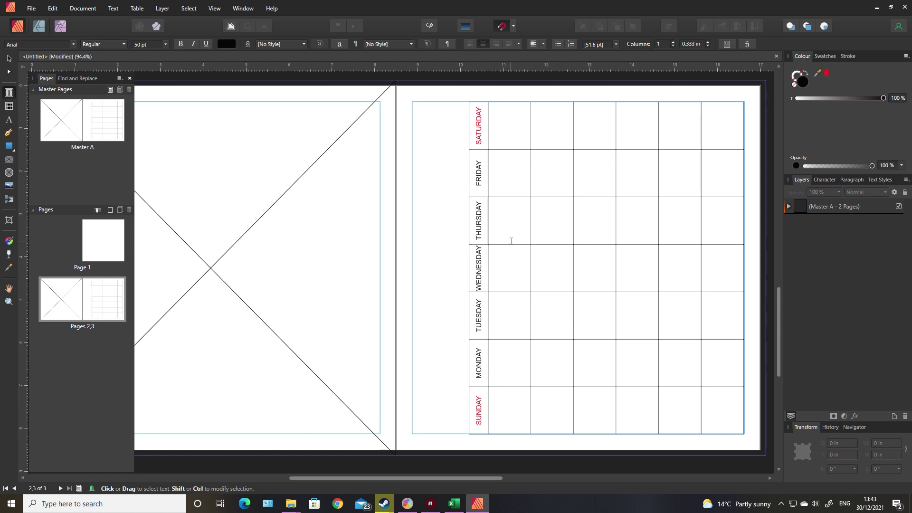
left_click(454, 503)
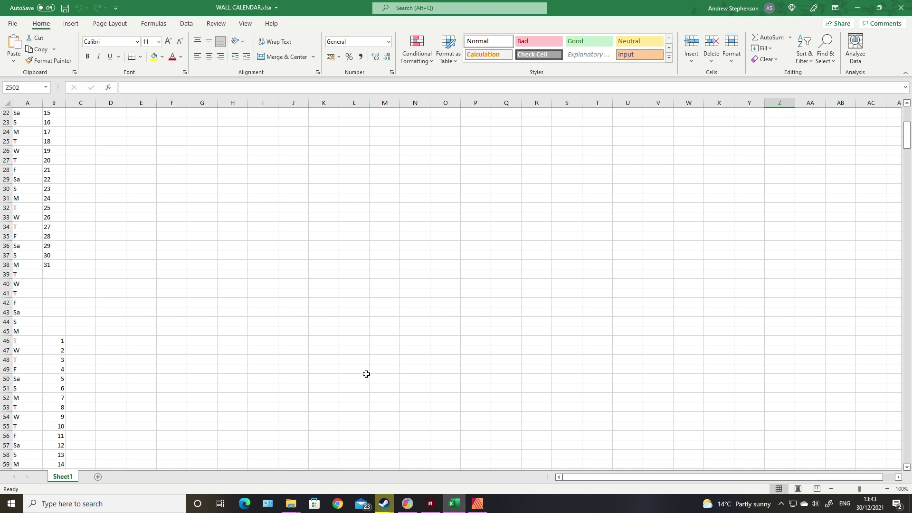
left_click(483, 507)
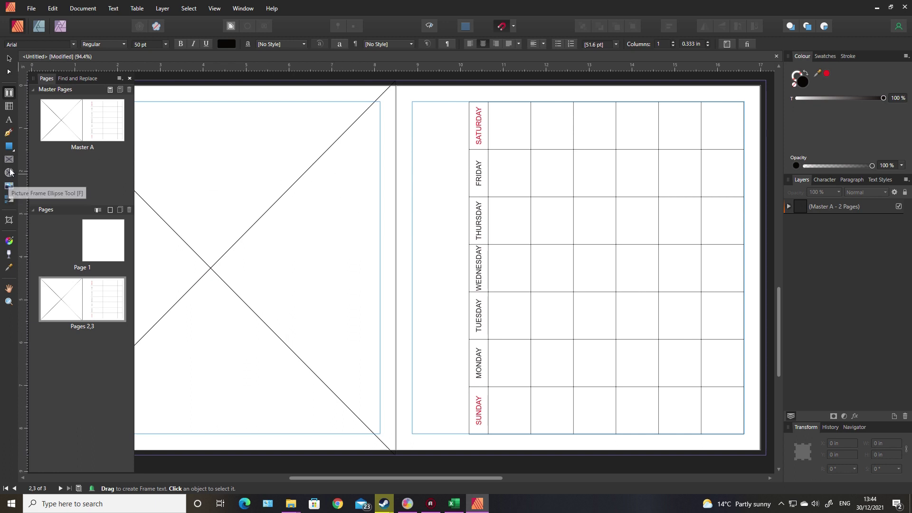
Step: Draw a 5.964 by 7.75 in data merge layout over the empty date cells, with 7 rows and 6 columns
left_click(9, 200)
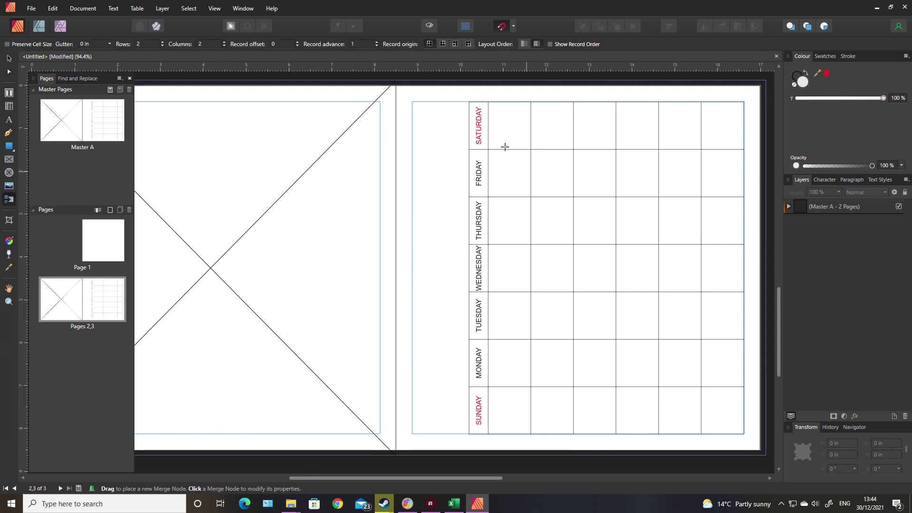
left_click_drag(489, 102, 745, 433)
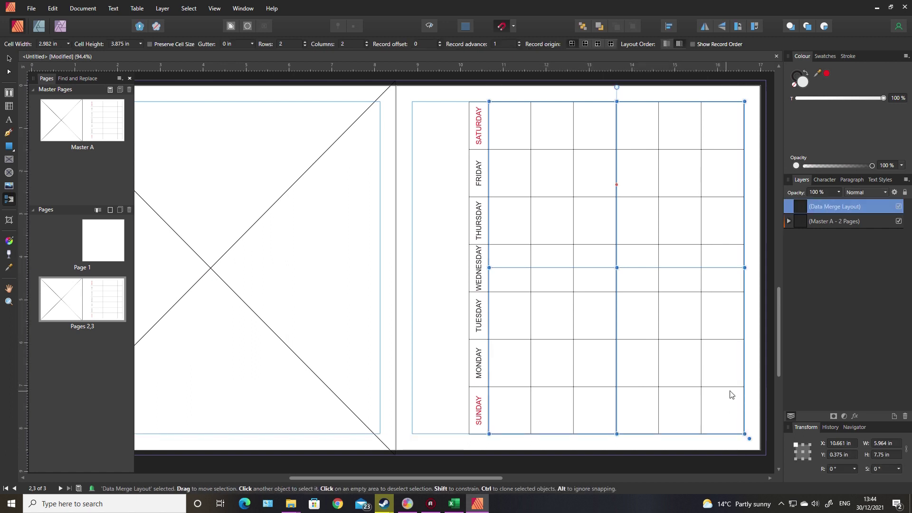
left_click(305, 42)
left_click(305, 41)
left_click(305, 42)
left_click(305, 41)
left_click(304, 41)
left_click(366, 41)
left_click(365, 42)
left_click(366, 41)
left_click(366, 41)
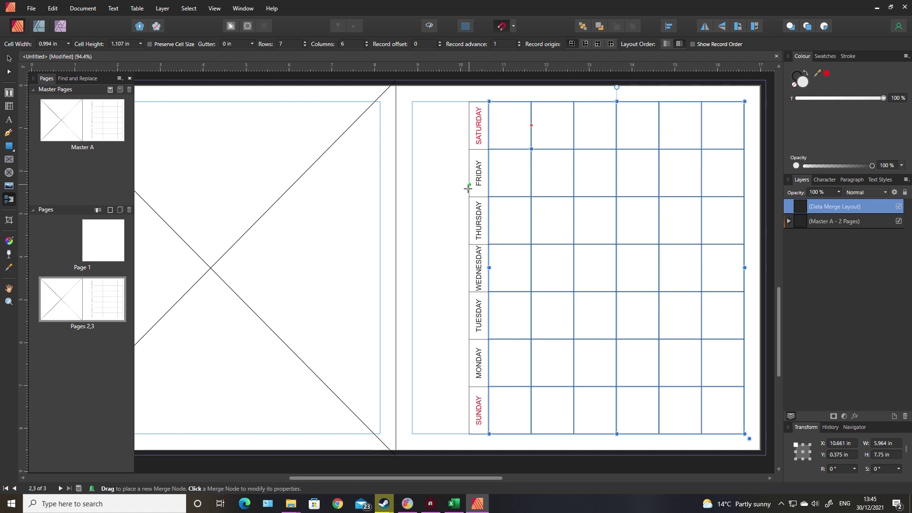
Step: Add WALL CALENDAR.xlsx as the document's data merge source
left_click(79, 9)
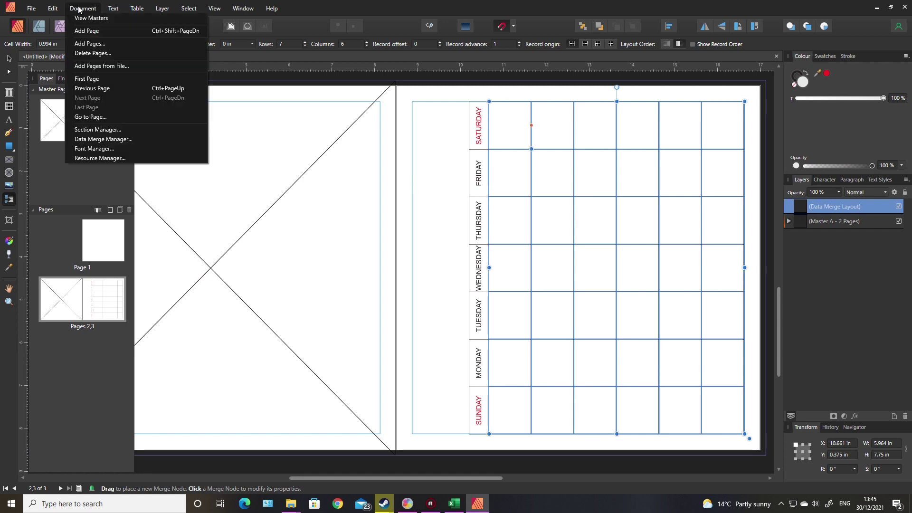
left_click(102, 139)
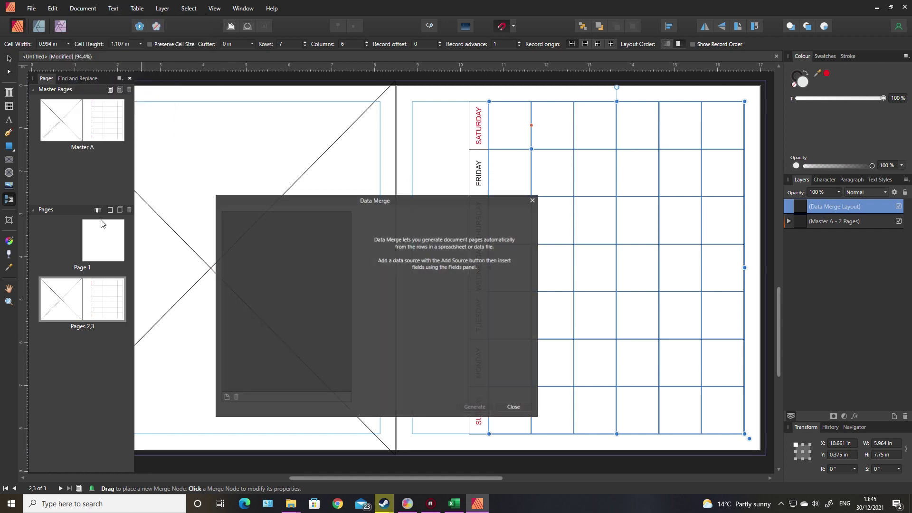
left_click(227, 397)
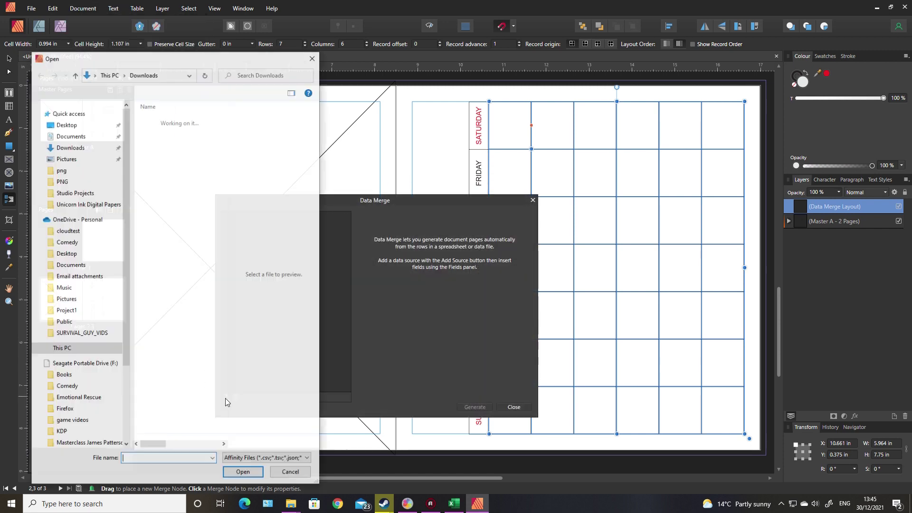
double_click(167, 160)
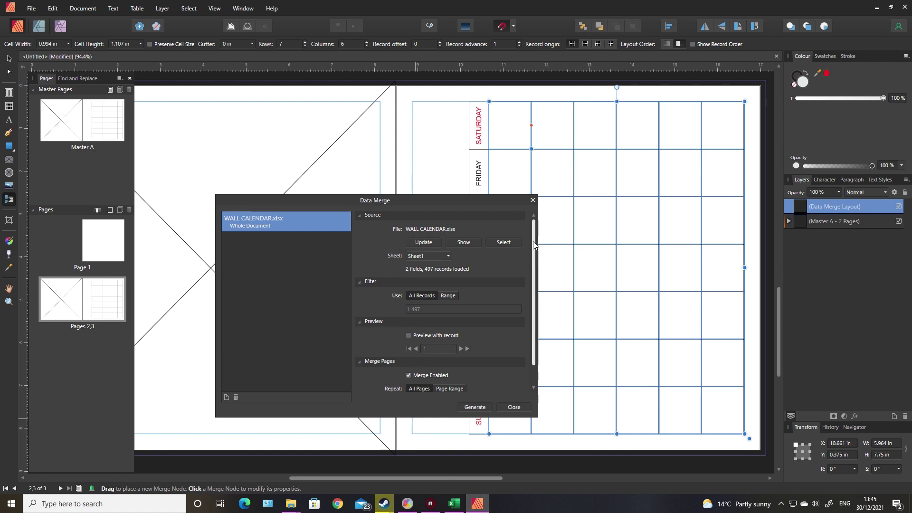
Step: Restrict the data merge to the page range from 2 to 3 and close the Data Merge dialog
scroll(533, 295, "down", 2)
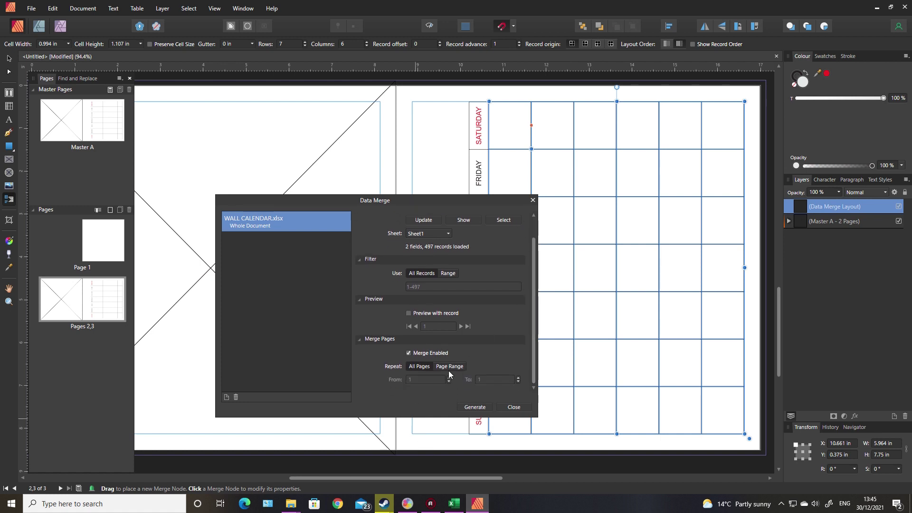
left_click(422, 380)
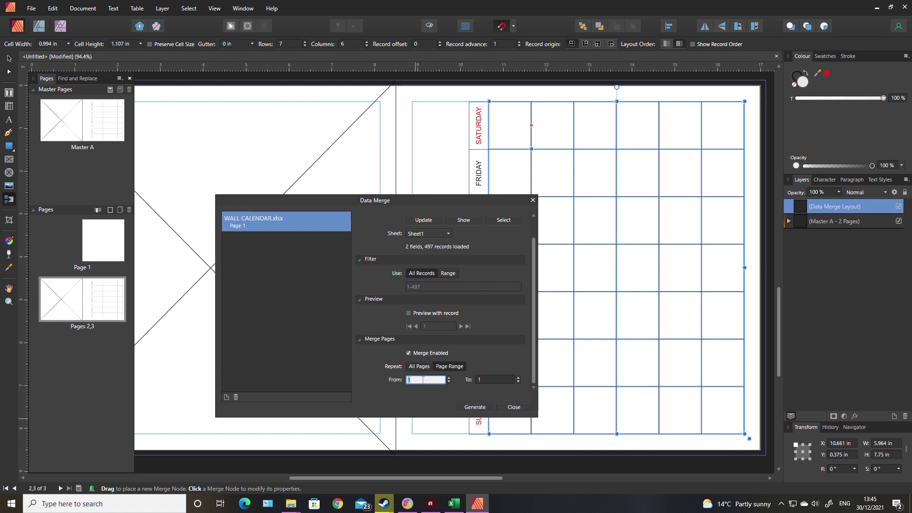
left_click(490, 379)
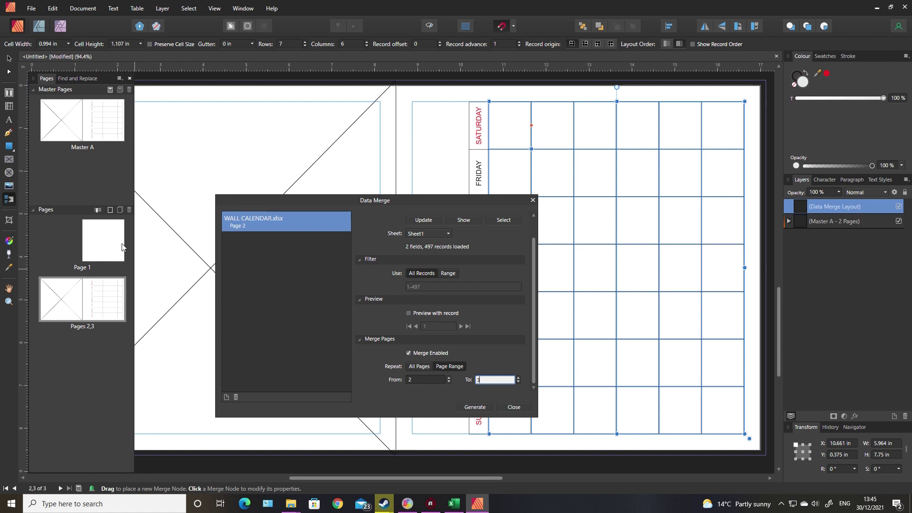
left_click(513, 408)
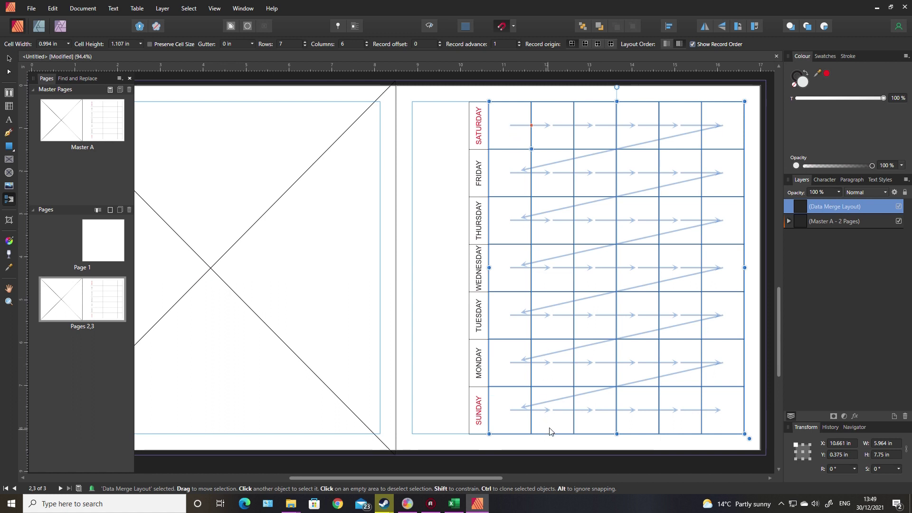
Step: Order the merge layout's records by column, flip it vertically so records run from Sunday up to Saturday, and hide the record order
left_click(665, 46)
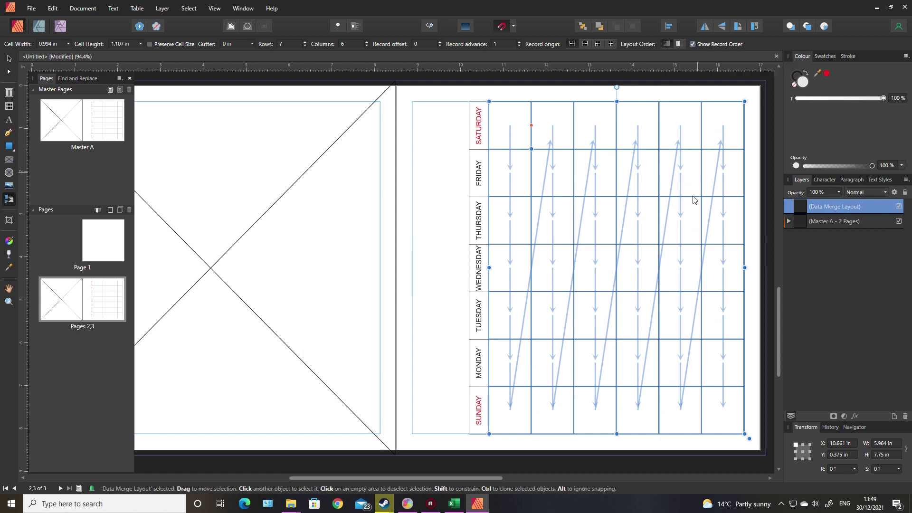
left_click(723, 27)
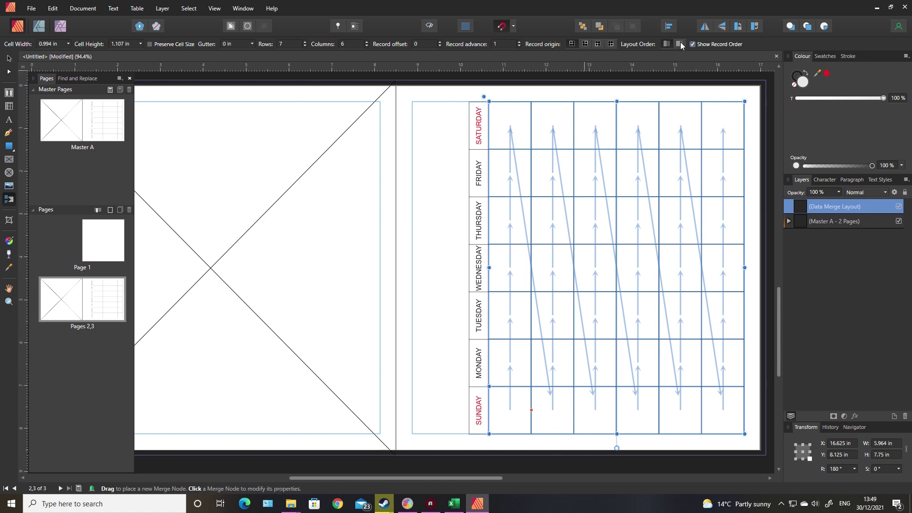
left_click(694, 45)
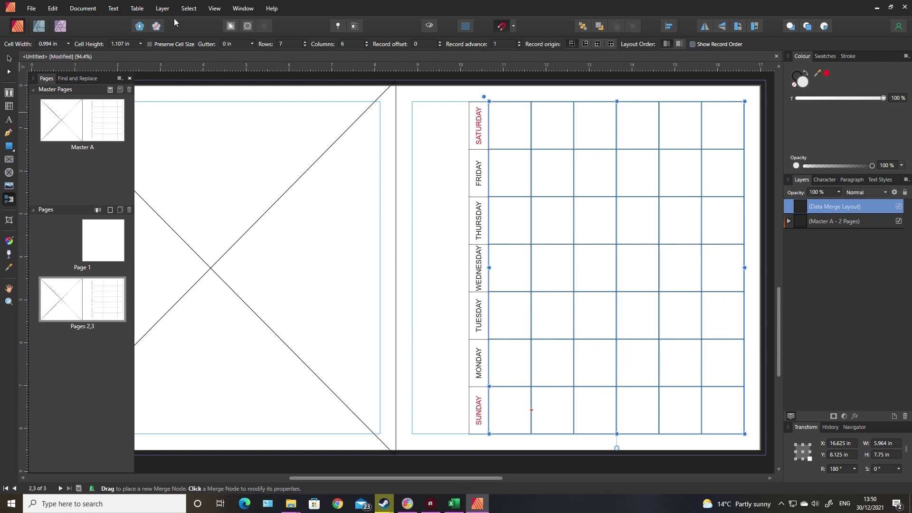
Step: Show the document's data merge fields and draw a text frame about 1.175 by 0.521 in across the spread's centre fold
left_click(212, 9)
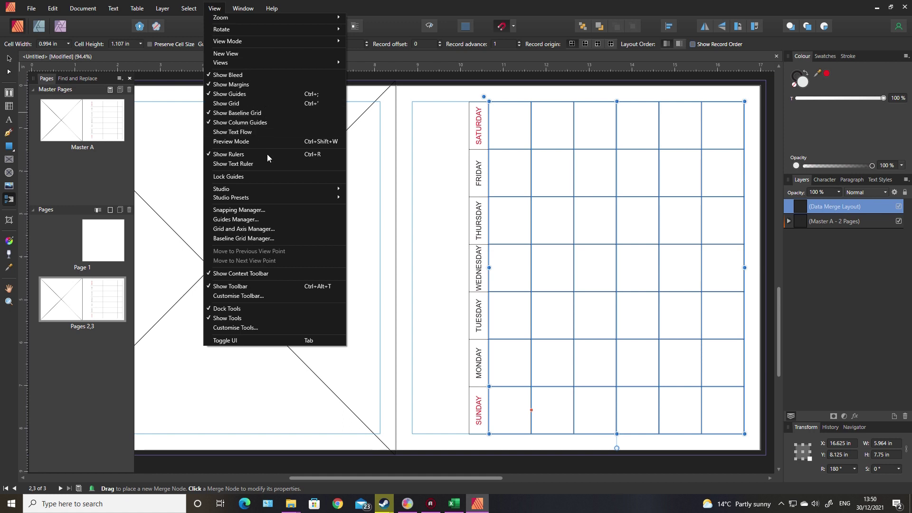
mouse_move(319, 188)
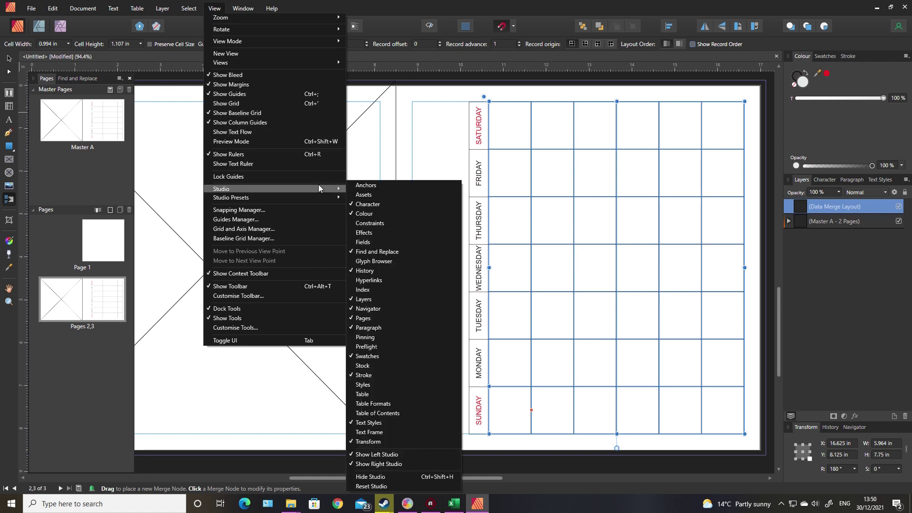
left_click(371, 241)
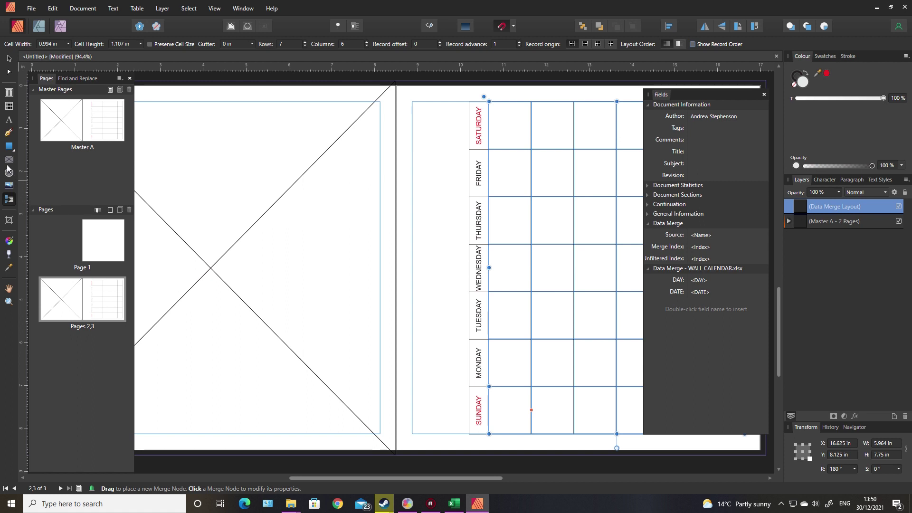
left_click(9, 94)
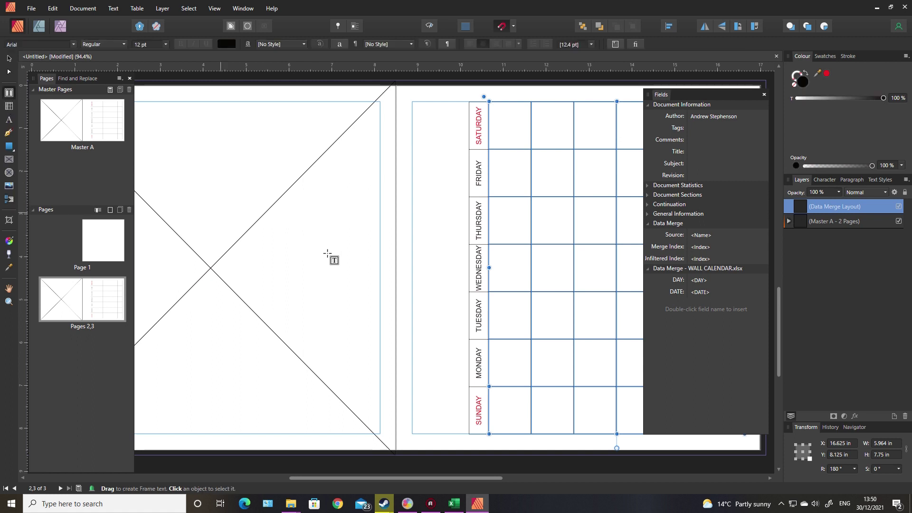
left_click_drag(371, 256, 421, 279)
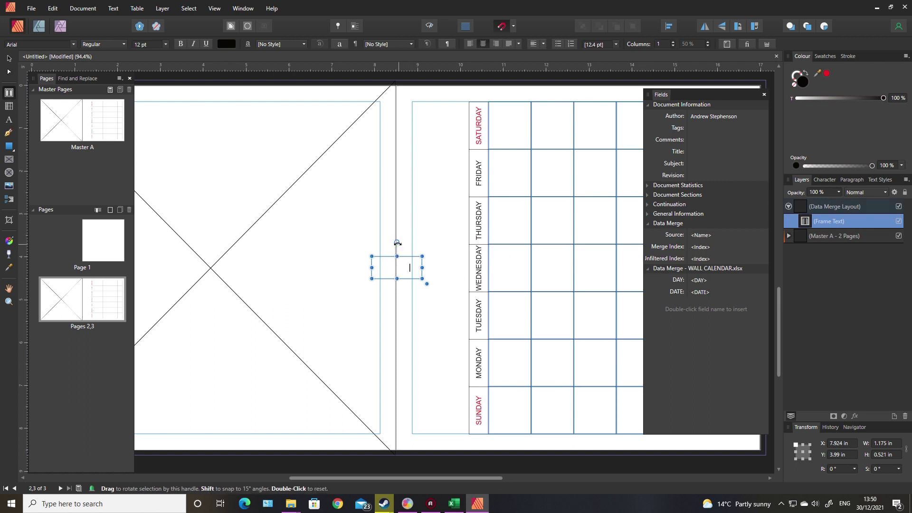
Step: Rotate the text frame 90°, place it in the first Sunday cell with the DATE field inserted, and hide the fields list
left_click_drag(397, 242, 371, 268)
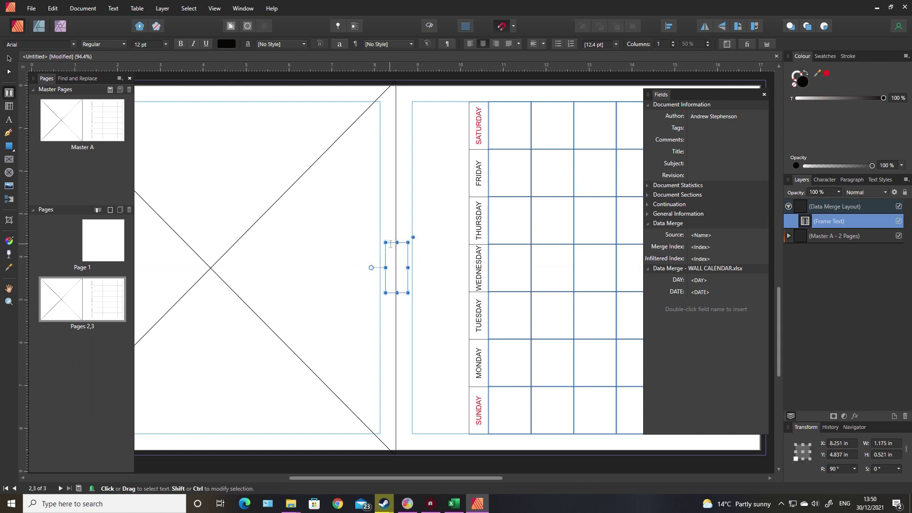
left_click_drag(391, 243, 503, 382)
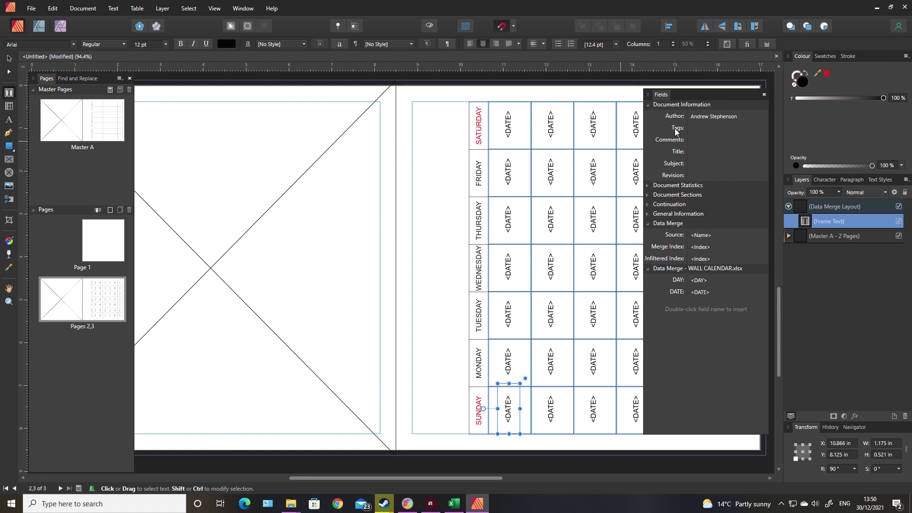
left_click(765, 96)
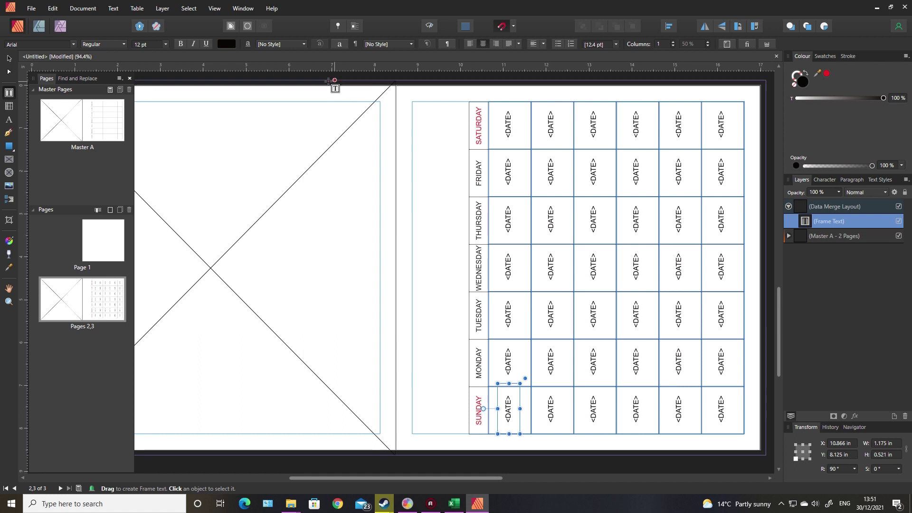
Step: Generate the merged calendar document from WALL CALENDAR.xlsx and close the Data Merge dialog
left_click(90, 9)
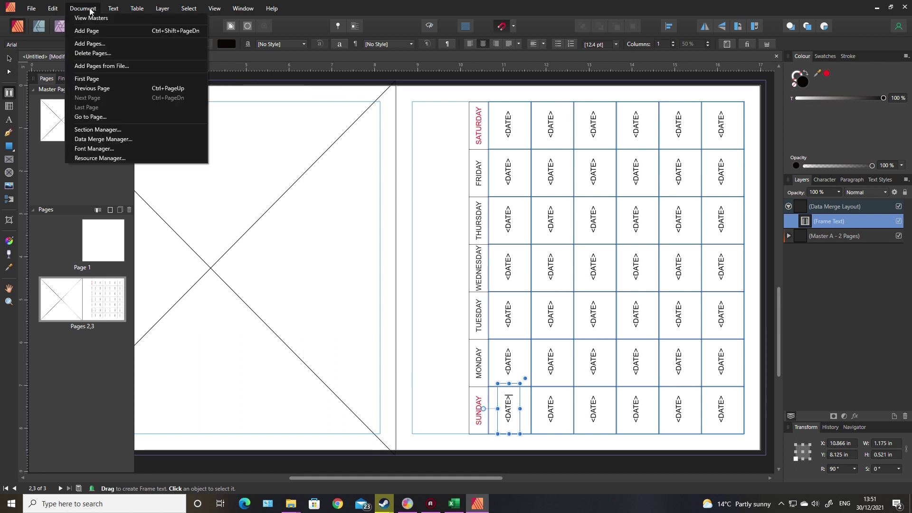
left_click(113, 139)
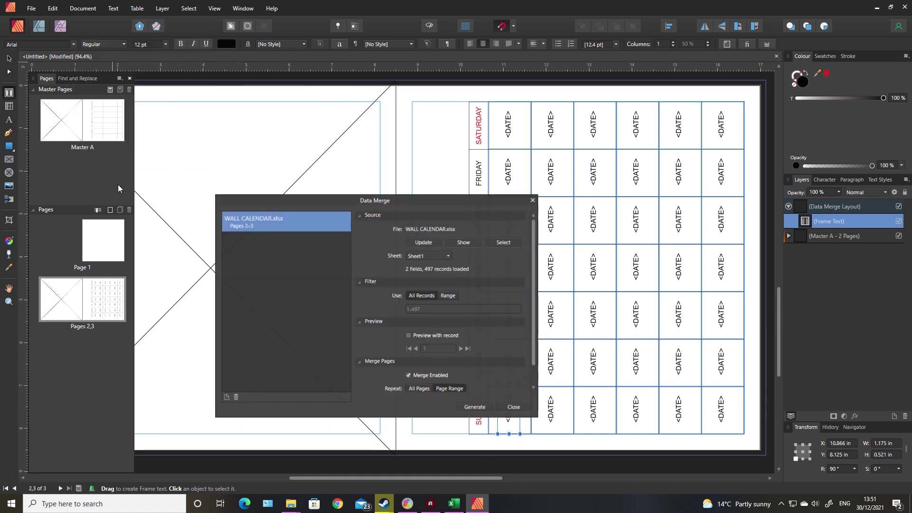
left_click(481, 412)
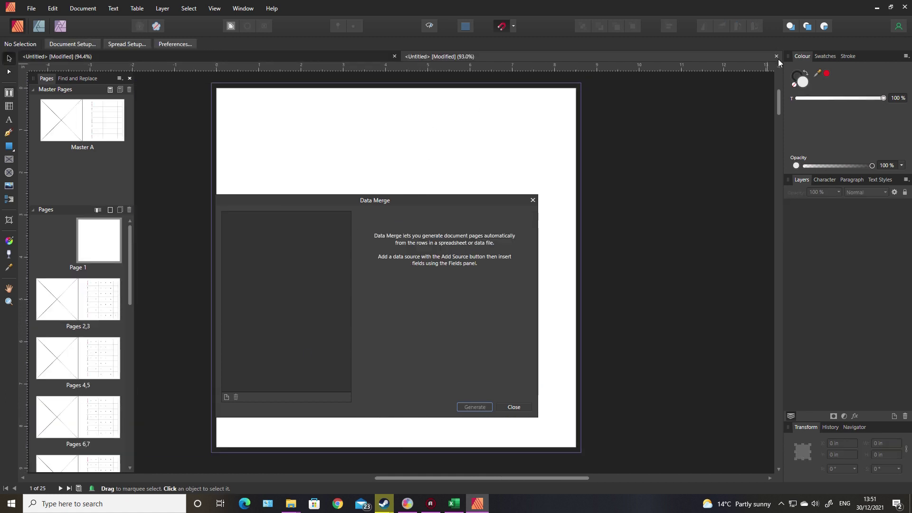
left_click(522, 409)
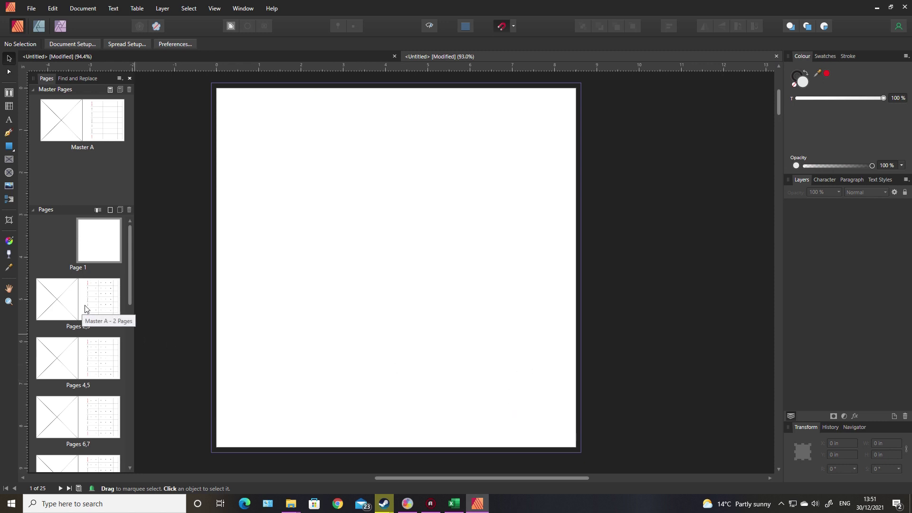
Step: Examine the merged dates on the generated month spreads from pages 2,3 through 10,11
left_click(85, 309)
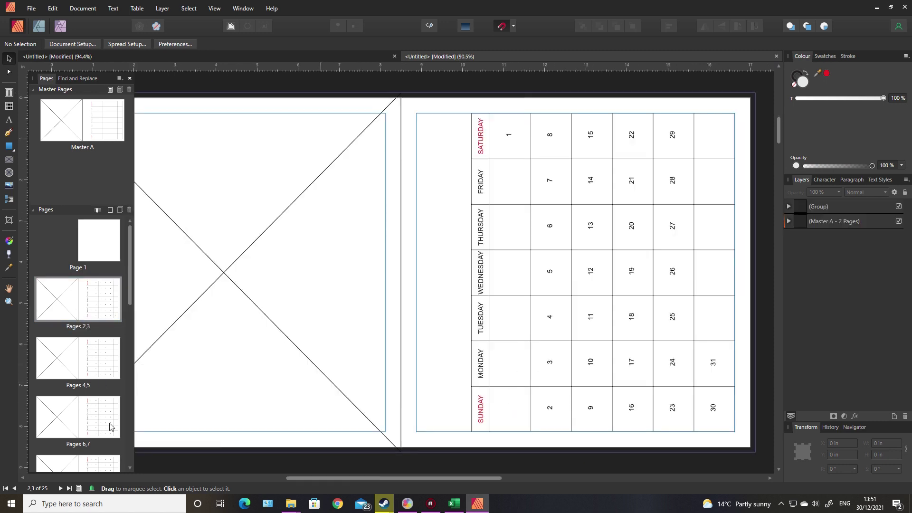
left_click(93, 359)
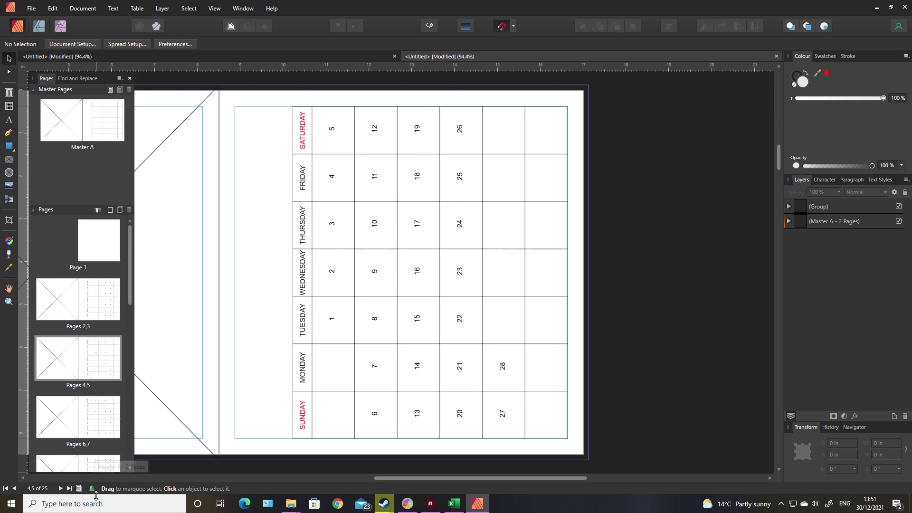
left_click(61, 489)
left_click(61, 488)
left_click(60, 489)
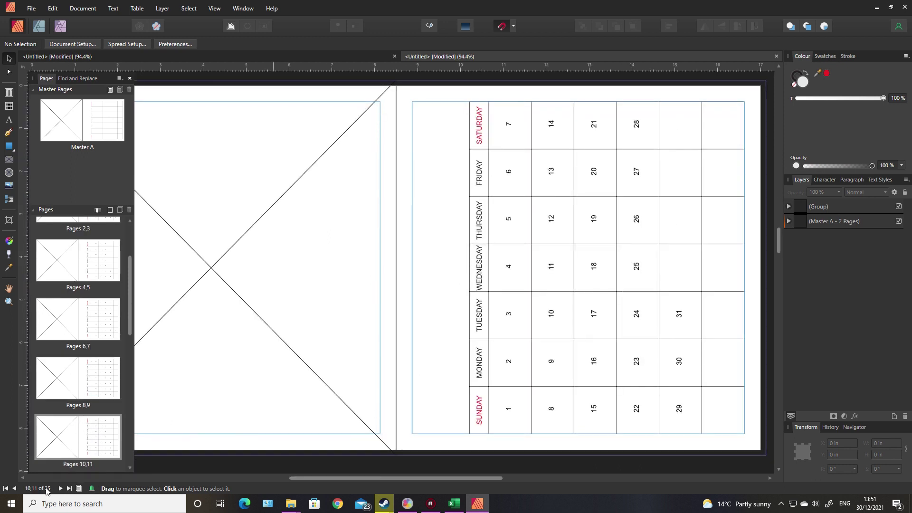
left_click(16, 489)
left_click(15, 489)
scroll(77, 292, "up", 3)
Step: Enter the title JANUARY 2022 in the vertical heading frame beside the dates on pages 2,3
double_click(100, 304)
left_click(441, 285)
double_click(441, 285)
type("JANUARY 2")
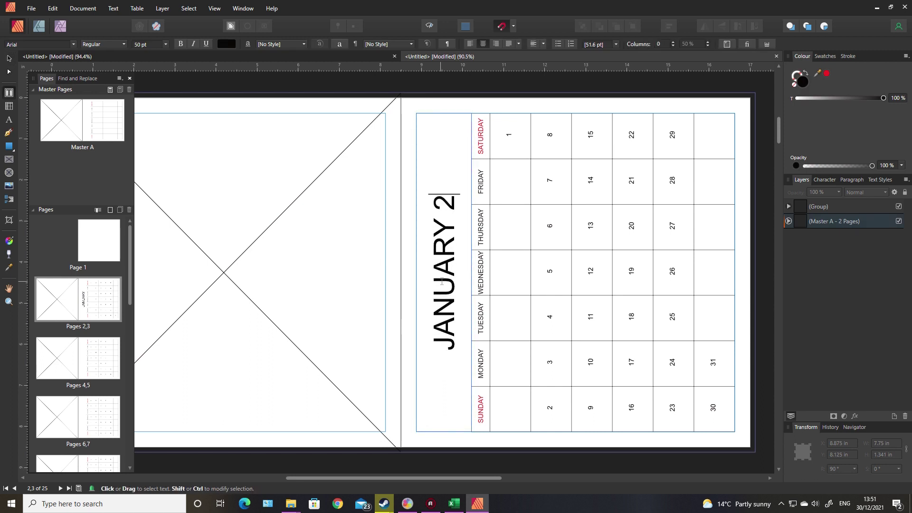
type("022")
Step: Enter the title FEBRUARY 2022 in the vertical heading frame on pages 4,5
double_click(85, 355)
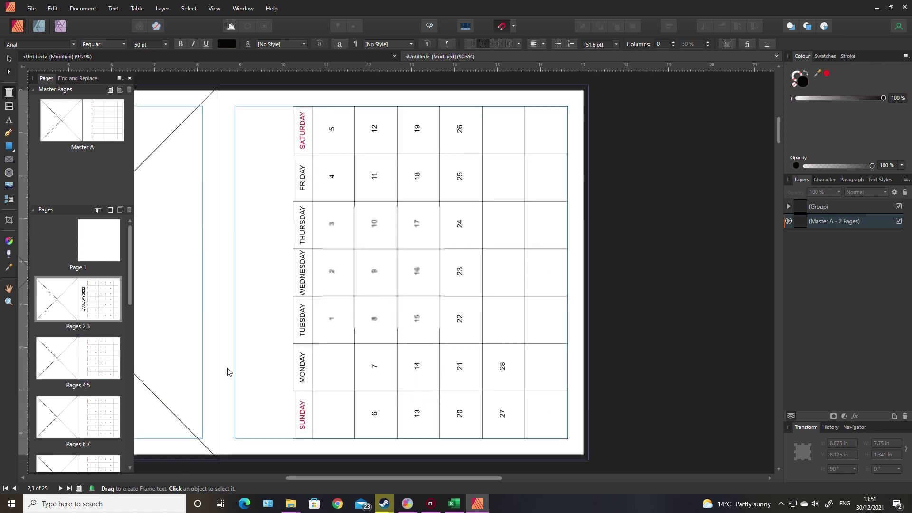
left_click(250, 293)
type("FEBRUARY 2022")
key("Escape")
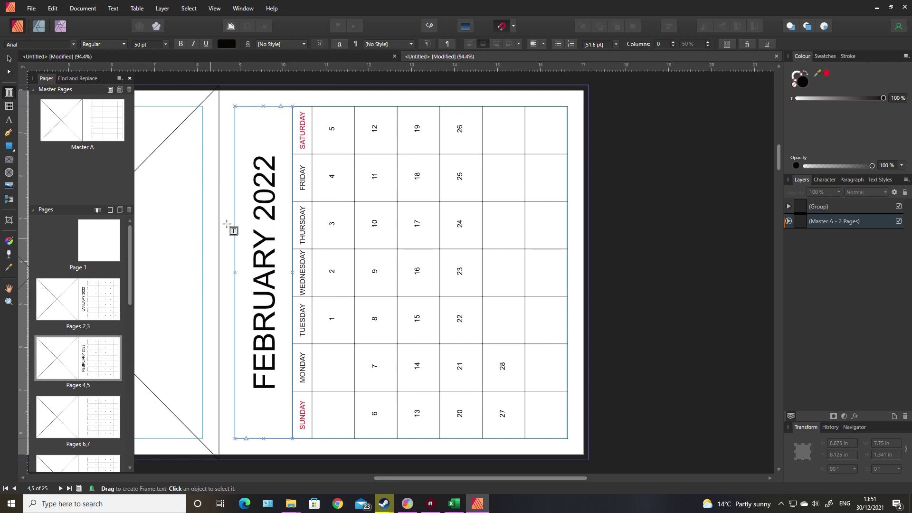
Step: Fill the picture frame on the January spread with Garden patterns-01.png from the Garden Patterns PNG folder
double_click(98, 313)
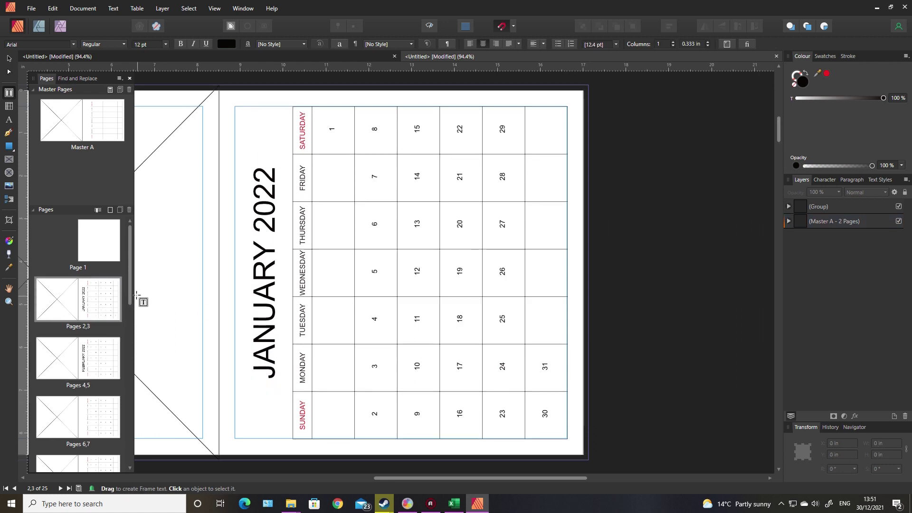
left_click_drag(484, 480, 341, 454)
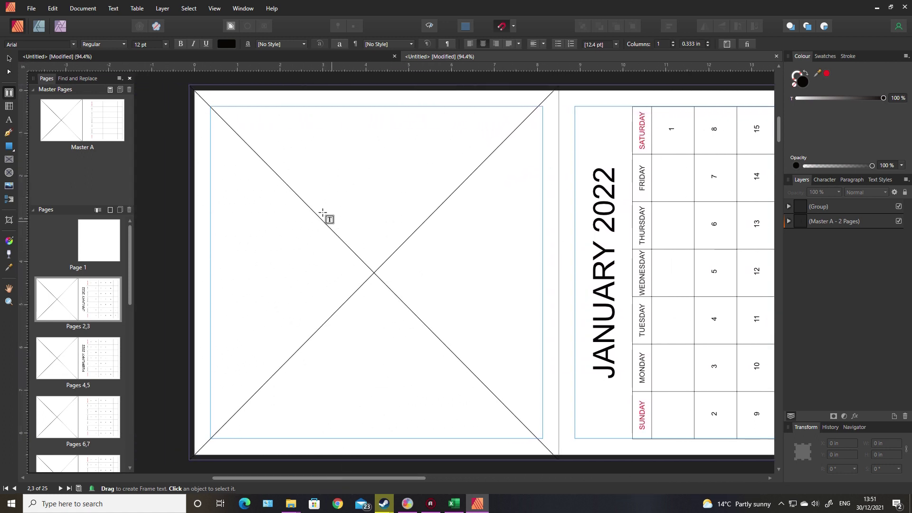
left_click(9, 58)
left_click(271, 175)
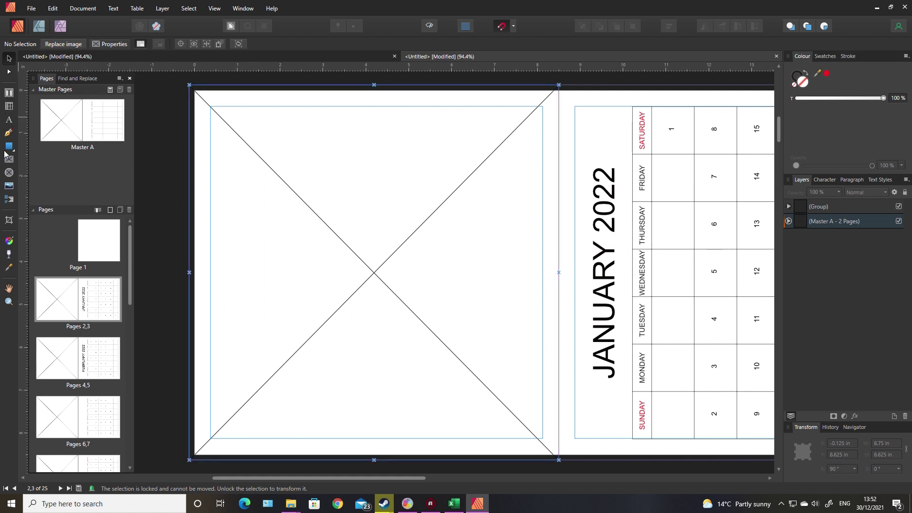
left_click(9, 198)
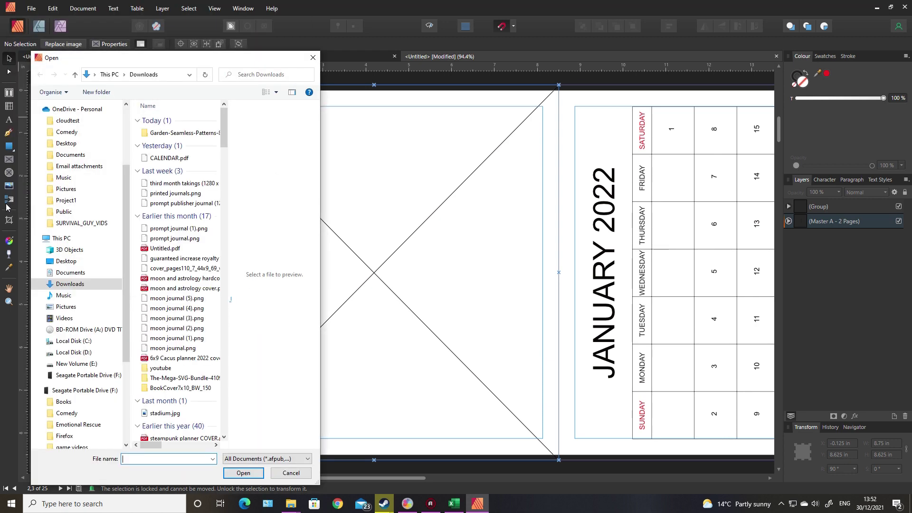
double_click(186, 133)
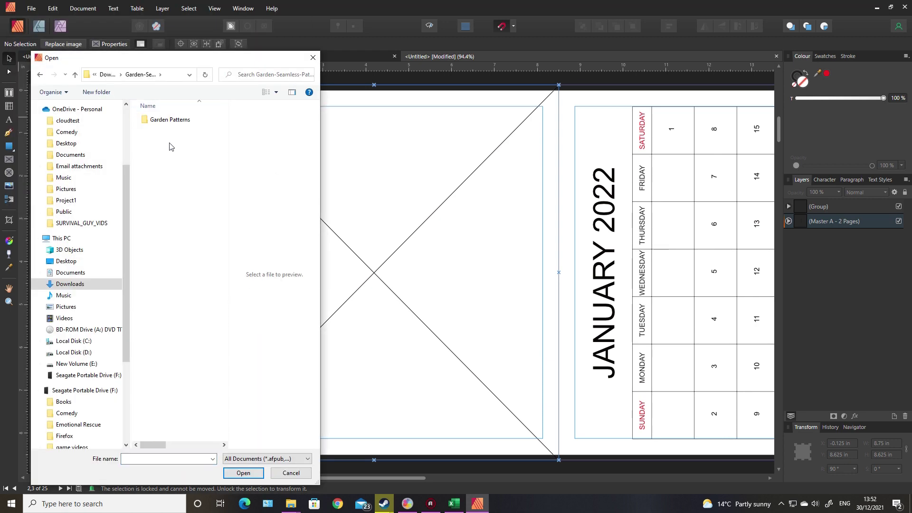
double_click(166, 121)
left_click(160, 139)
double_click(160, 139)
left_click(169, 130)
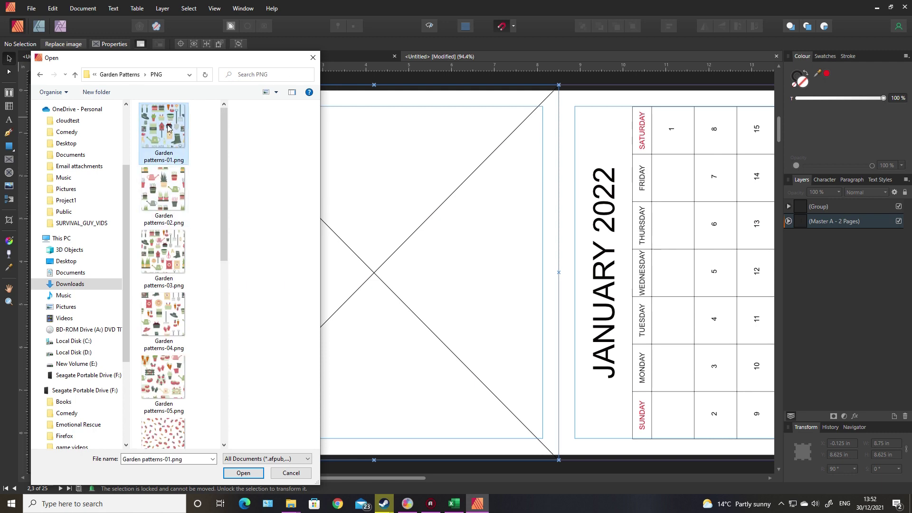
left_click(244, 473)
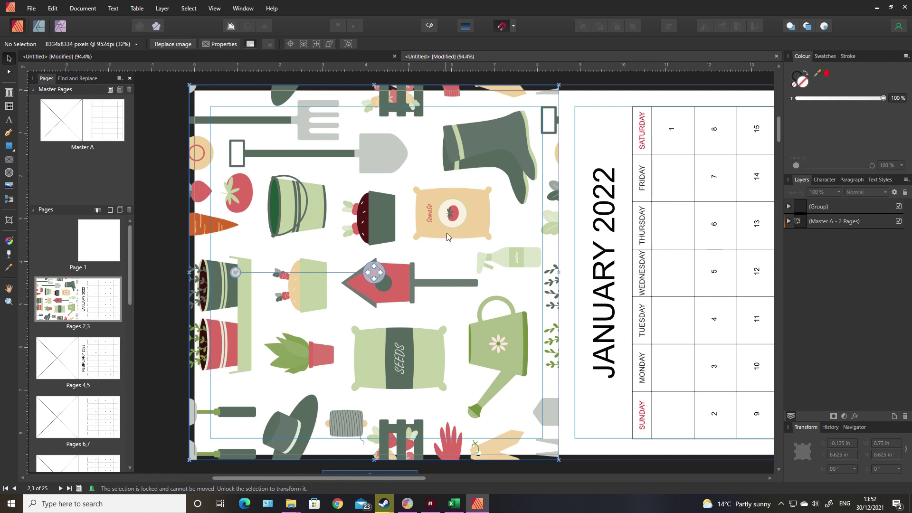
Step: Fill the picture frame on the February spread with Garden patterns-02.png
left_click(72, 361)
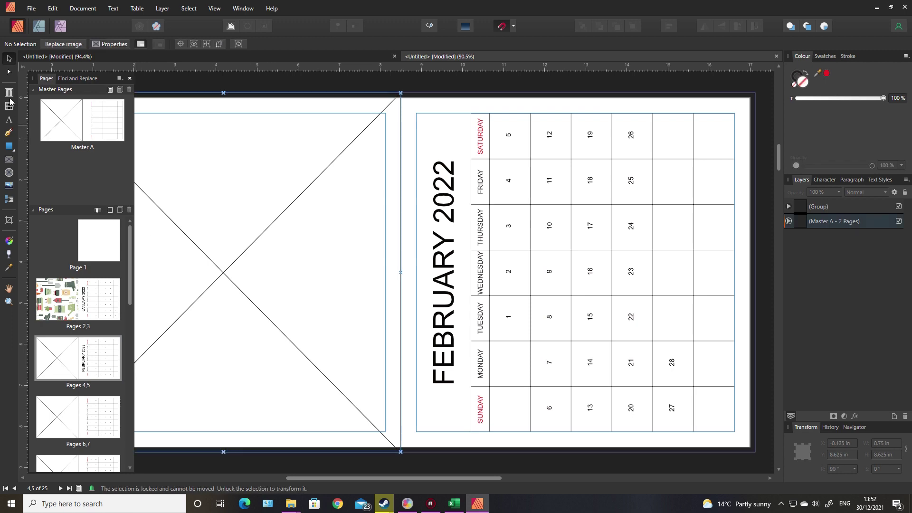
left_click(9, 188)
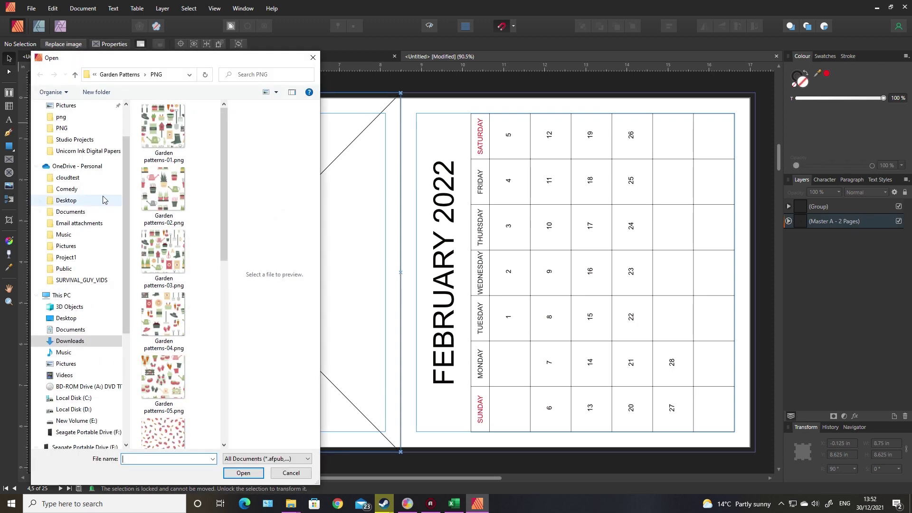
left_click(163, 190)
left_click(242, 473)
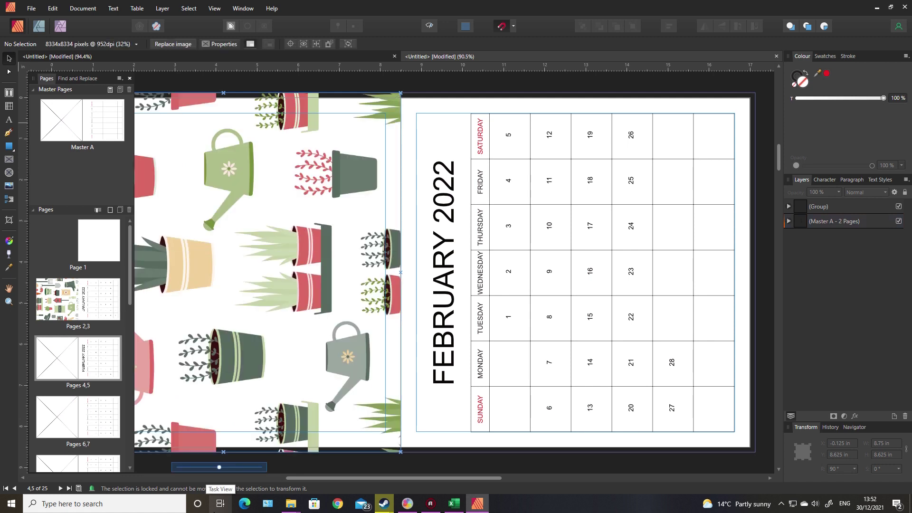
left_click_drag(392, 478, 332, 478)
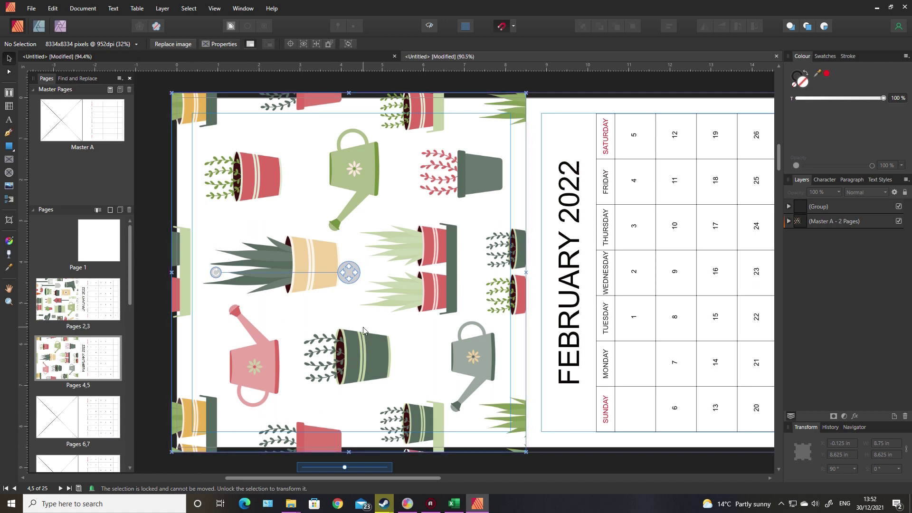
Step: Draw an 8.75 in square picture frame on page 1, covering the page out to its bleed edges
double_click(98, 247)
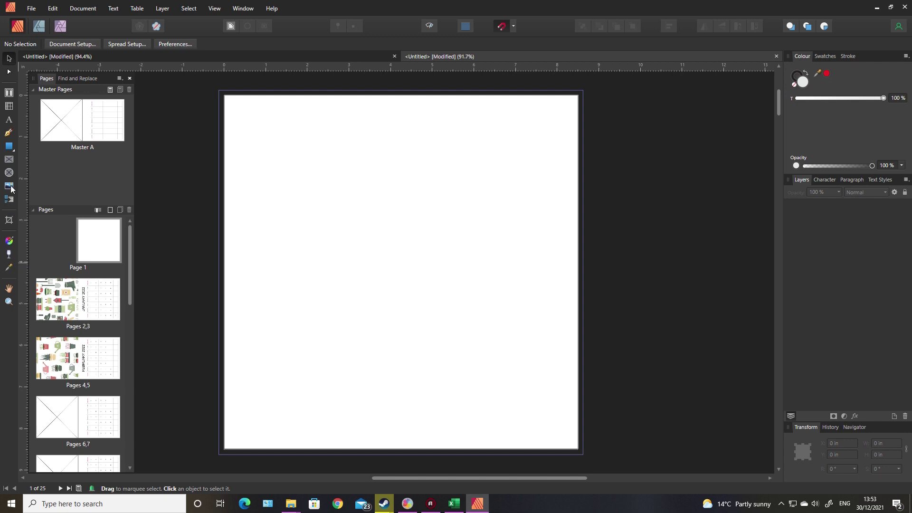
left_click(9, 160)
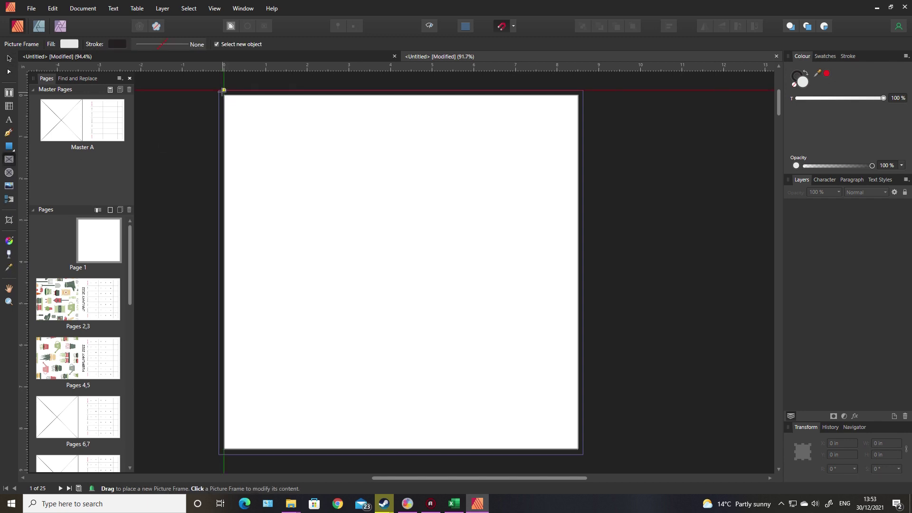
left_click_drag(219, 90, 583, 454)
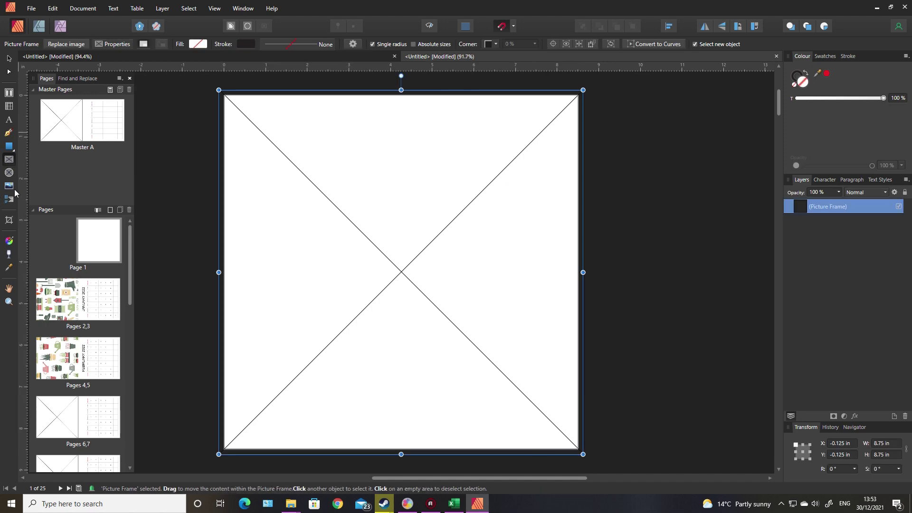
Step: Fill the page 1 picture frame with Garden patterns-09.png and rotate it 90° counter-clockwise
left_click(9, 186)
scroll(167, 299, "down", 6)
left_click(168, 232)
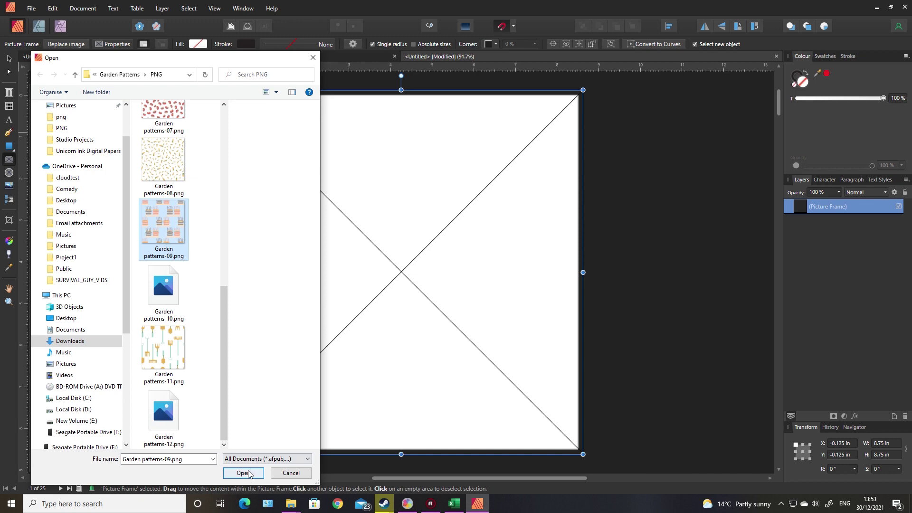
left_click(249, 474)
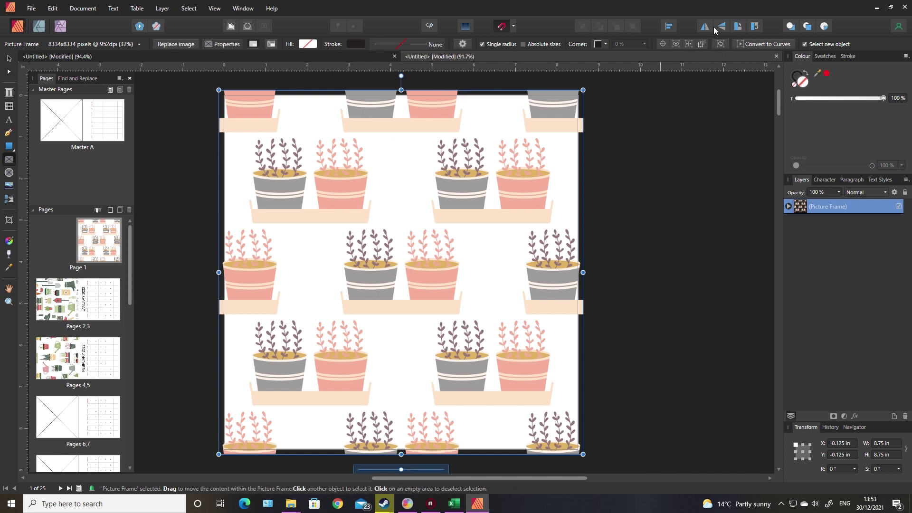
left_click(736, 27)
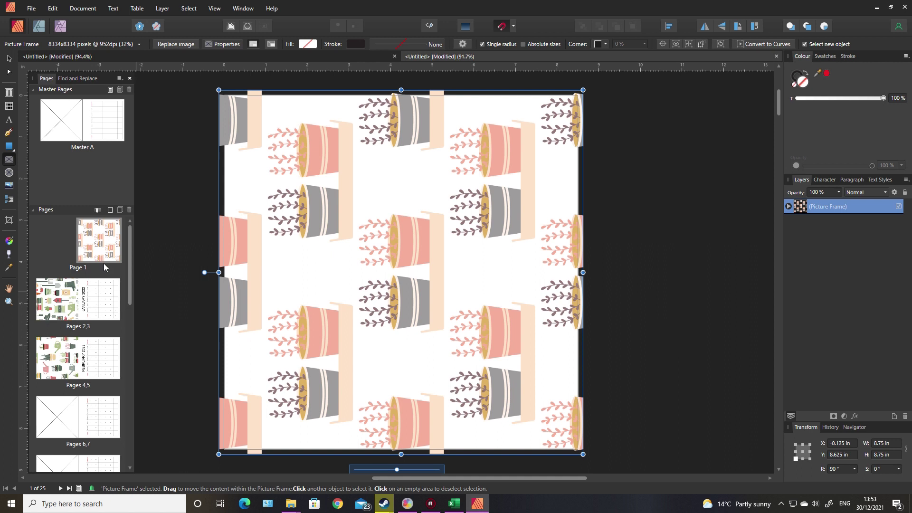
Step: Draw a rectangle about 3.96 × 2.09 in over the middle of the cover and turn it into a text shape
left_click(9, 145)
mouse_move(321, 208)
left_mouse_down()
mouse_move(344, 241)
mouse_move(485, 296)
left_mouse_up()
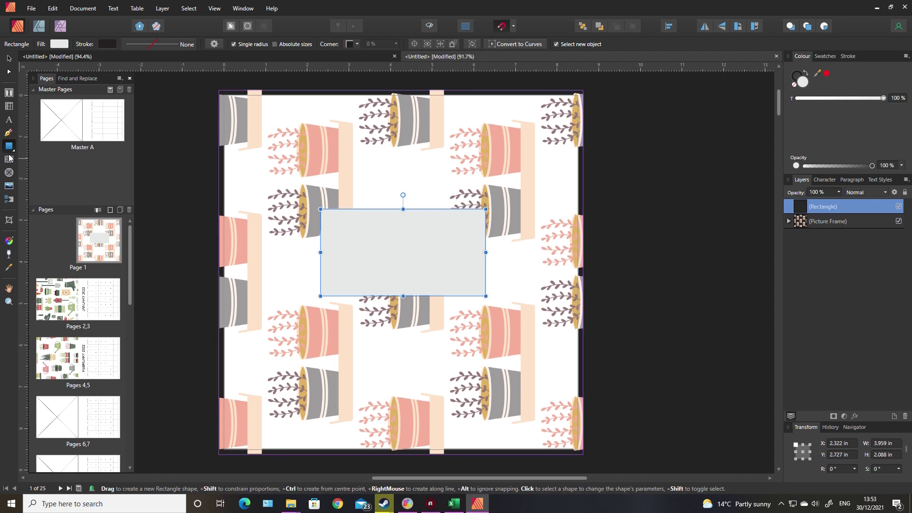
left_click(9, 92)
left_click(333, 231)
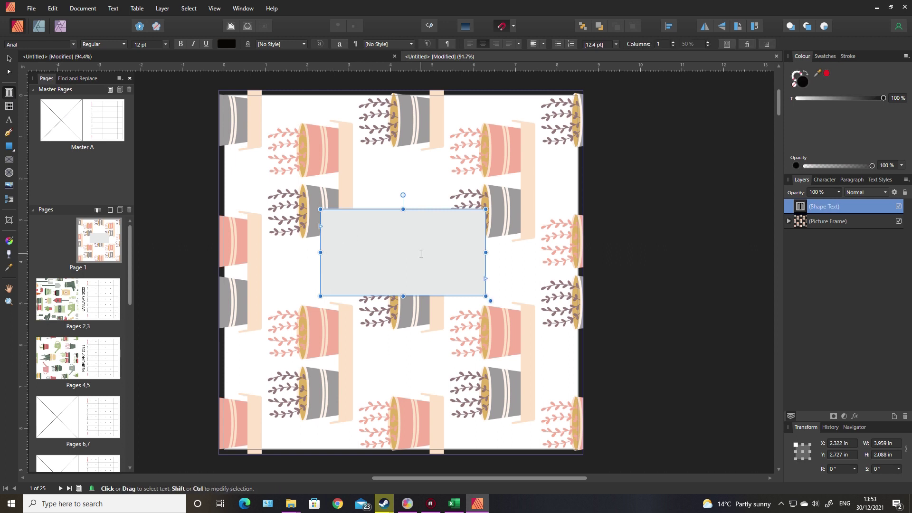
Step: Enter MY GARDEN WALL CALENDAR with 2022 on a second line in the cover's text shape and rotate it 90° counter-clockwise
type("MY GARDEN WALL CALENDAR")
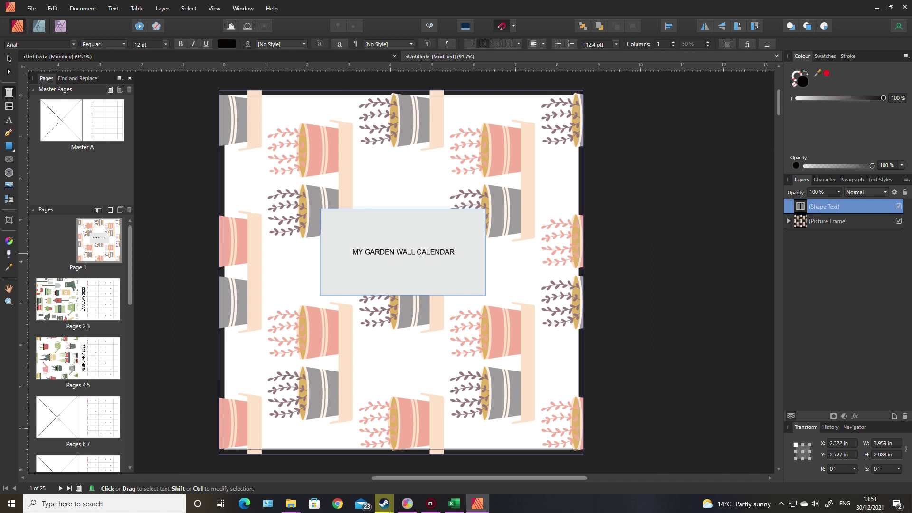
key("Return")
type("2022")
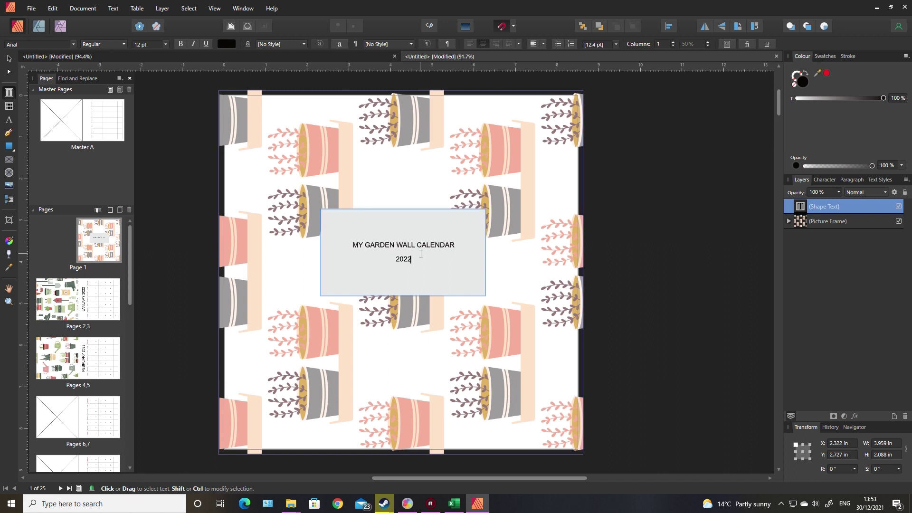
key("Escape")
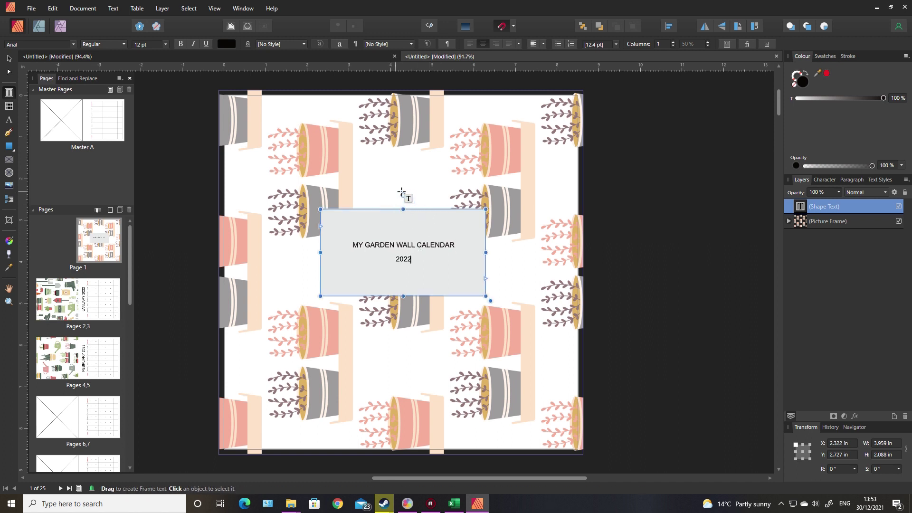
left_click(738, 27)
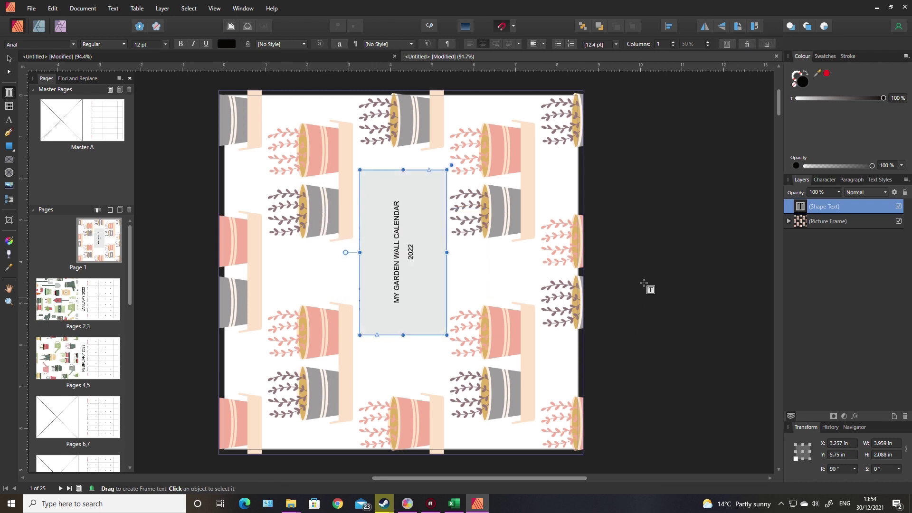
left_click(8, 59)
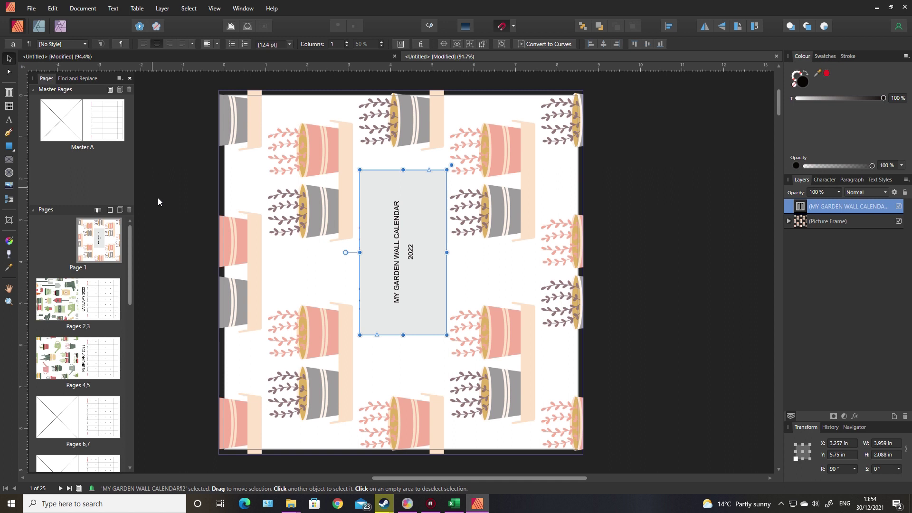
left_click(167, 212)
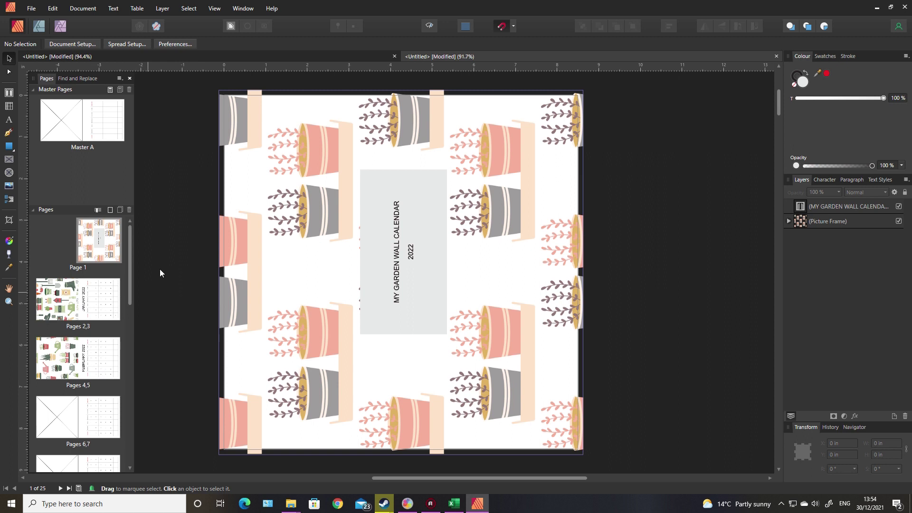
double_click(105, 355)
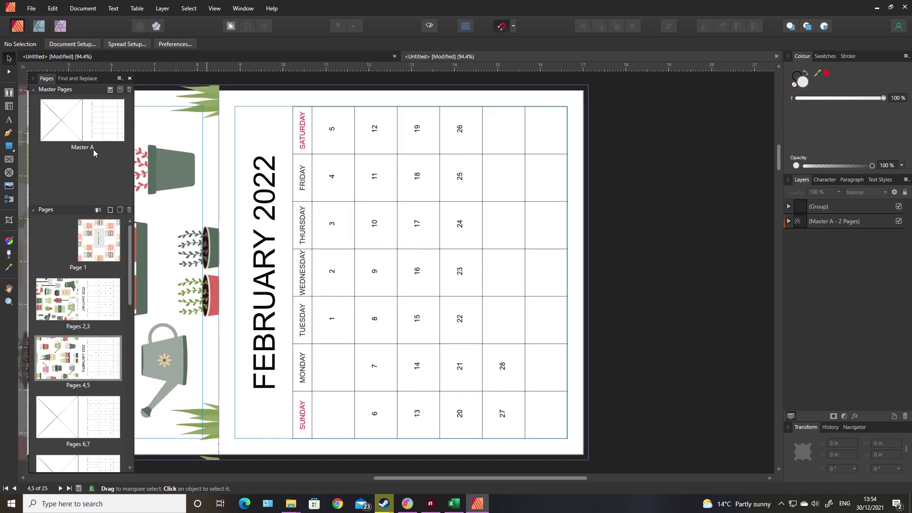
double_click(92, 128)
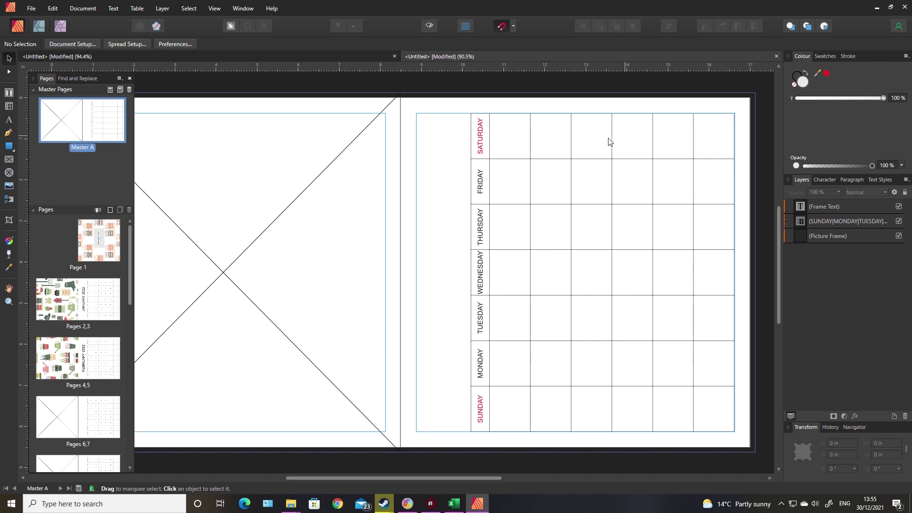
double_click(87, 293)
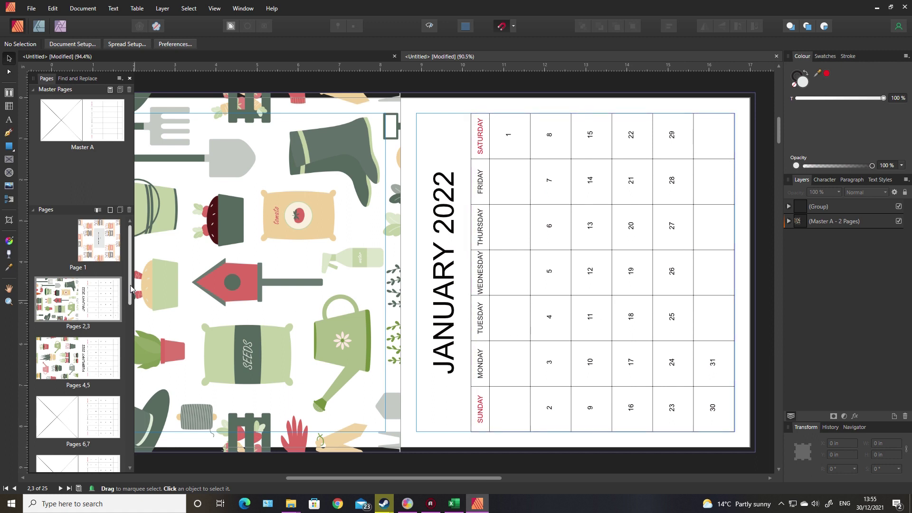
Step: Add 2 pages after page 25 with the master page set to None and show the new spread
scroll(132, 289, "down", 10)
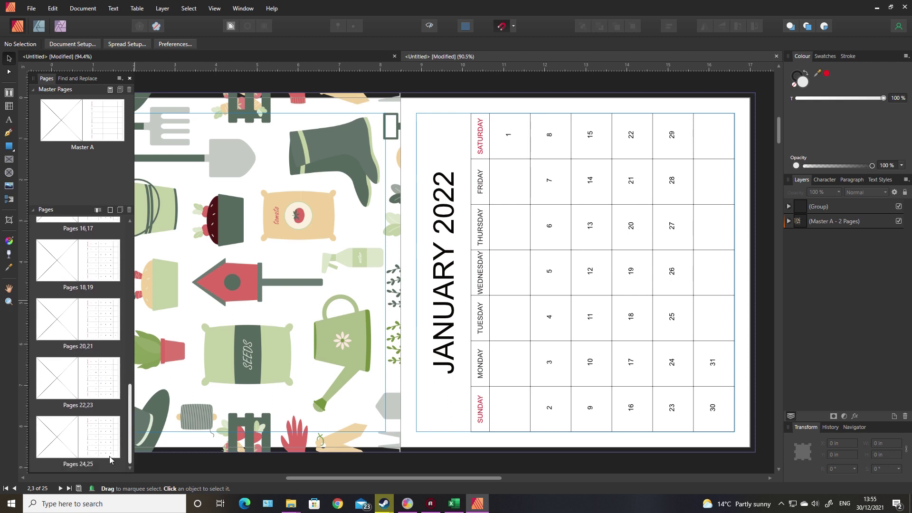
right_click(93, 445)
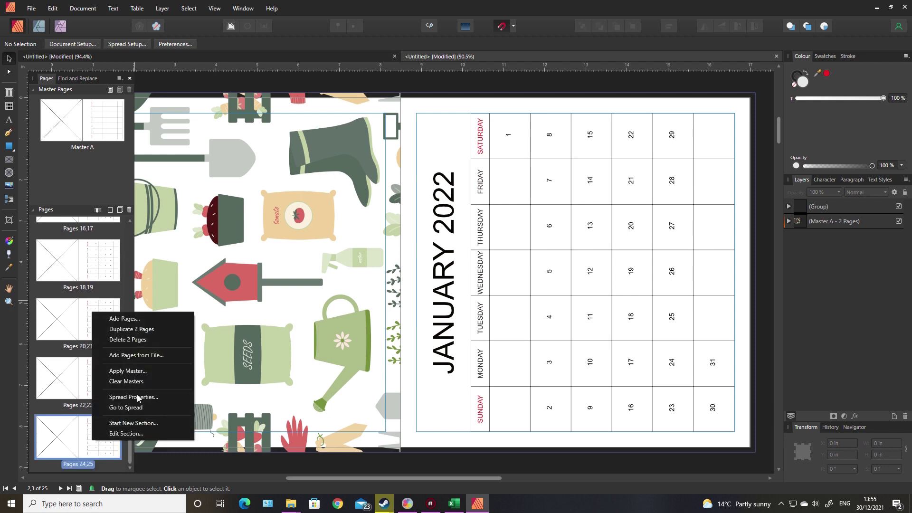
left_click(124, 319)
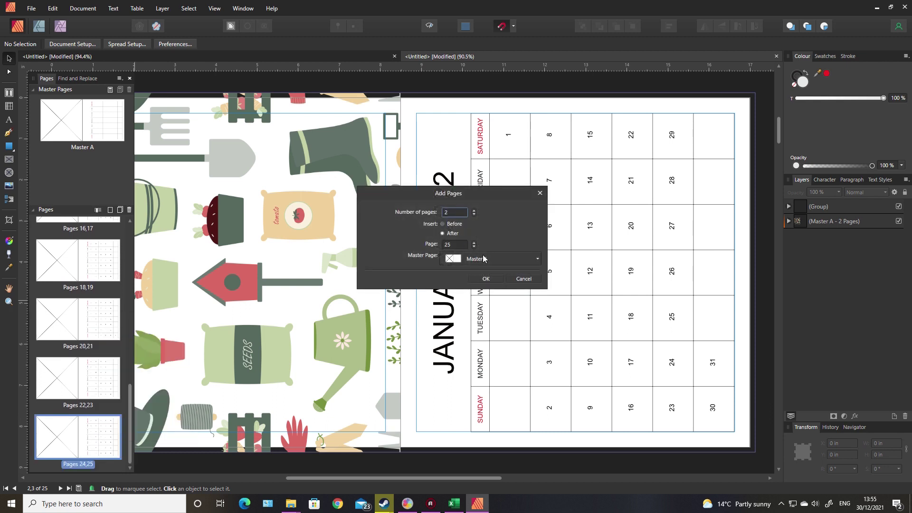
left_click(485, 261)
left_click(485, 279)
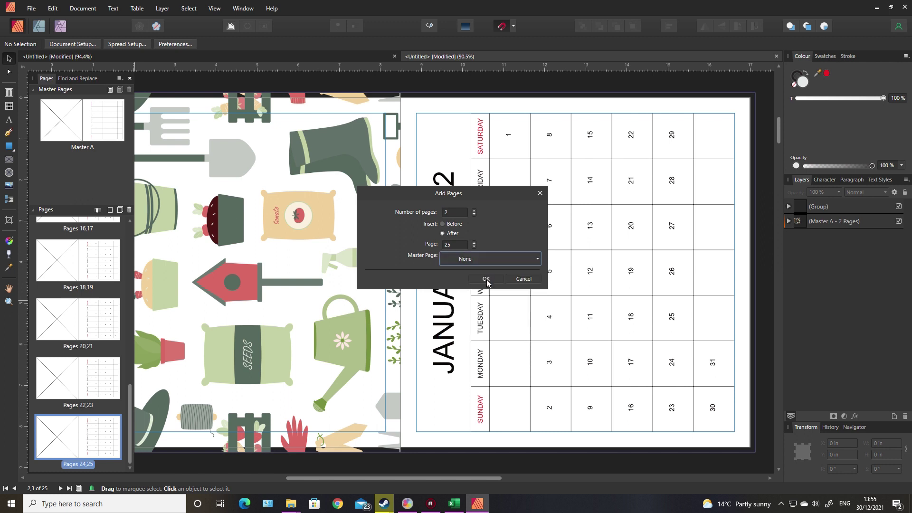
left_click(486, 279)
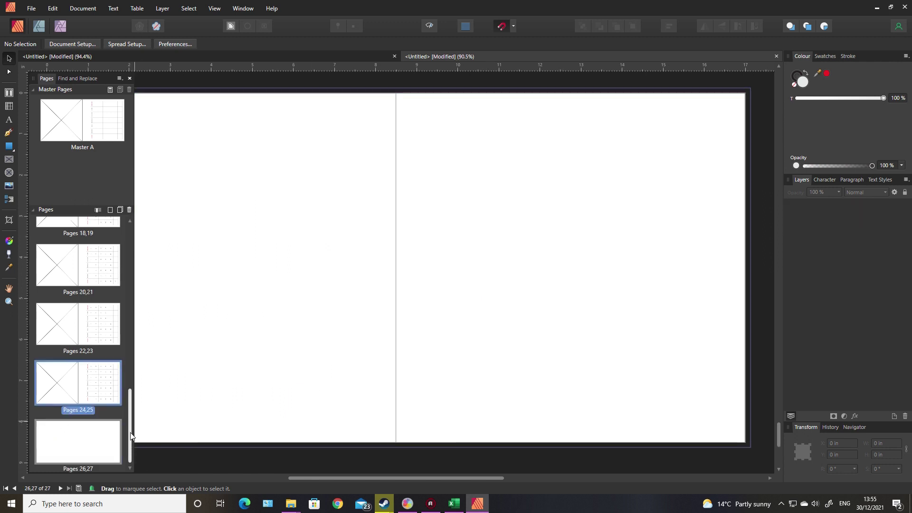
left_click(82, 452)
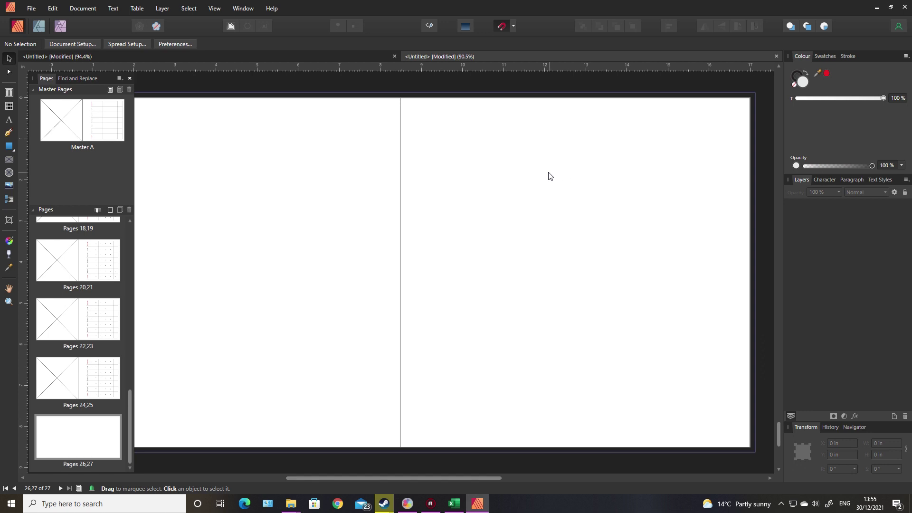
Step: Examine the pages 20,21 spread and the January spread, checking the picture's edges and the date grid
left_click(94, 265)
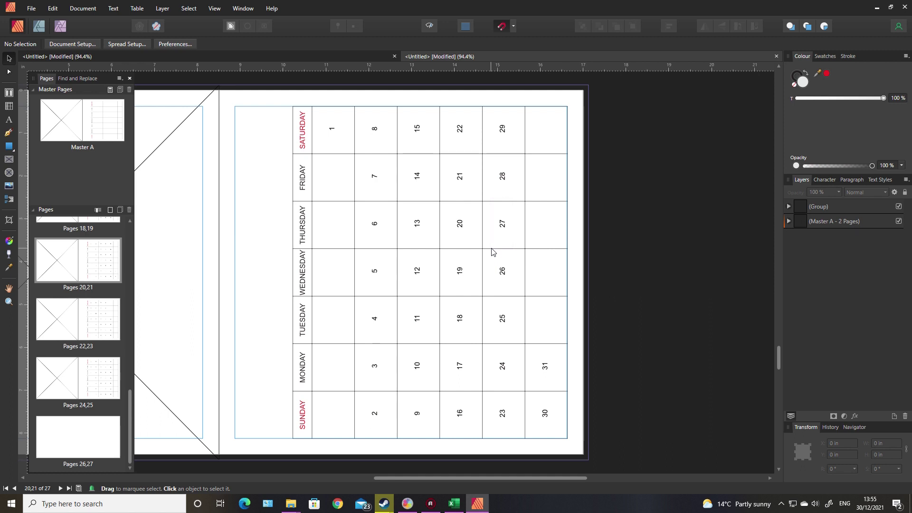
left_click(129, 237)
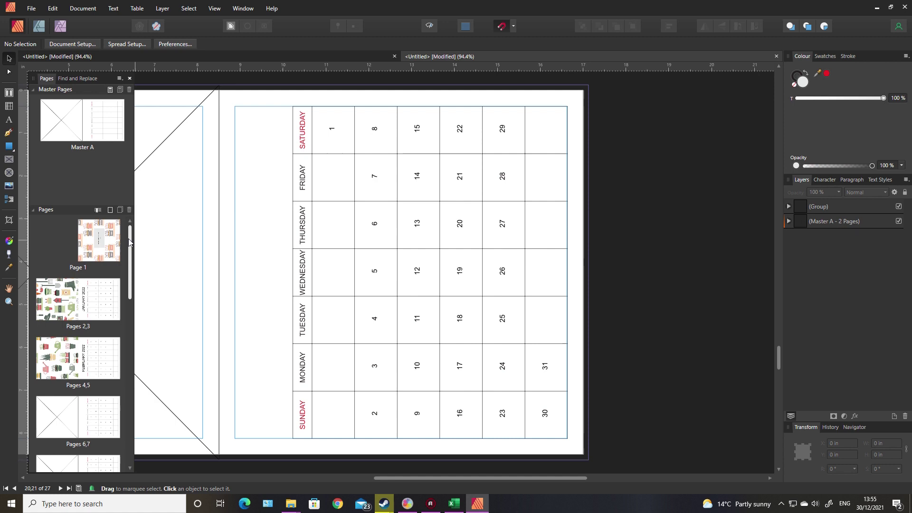
left_click_drag(516, 480, 429, 478)
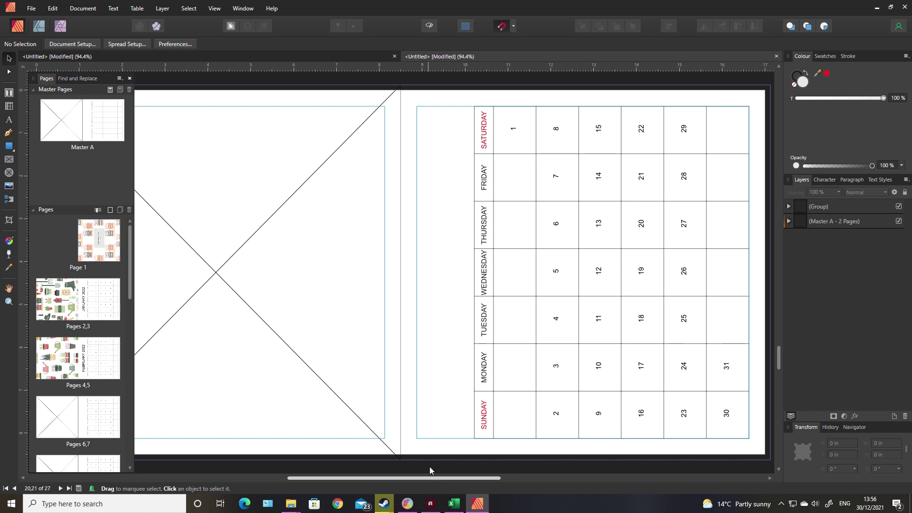
left_click(77, 289)
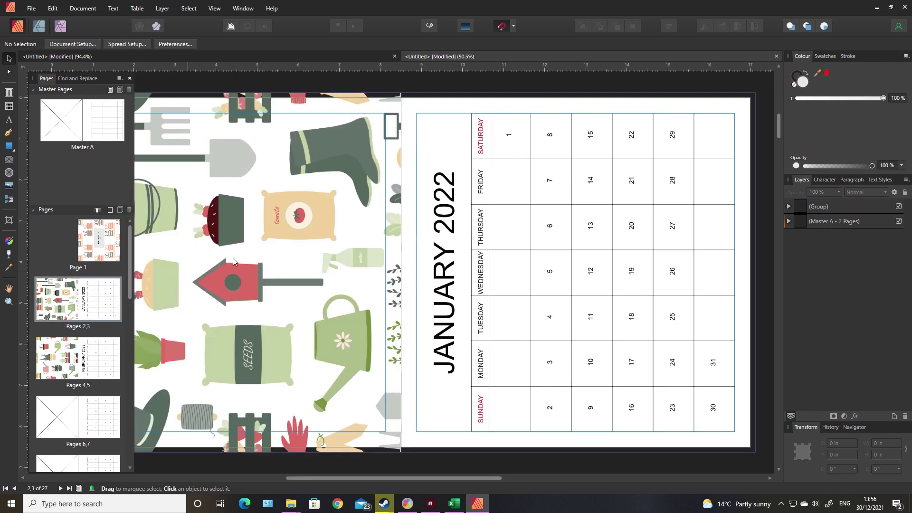
left_click(272, 449)
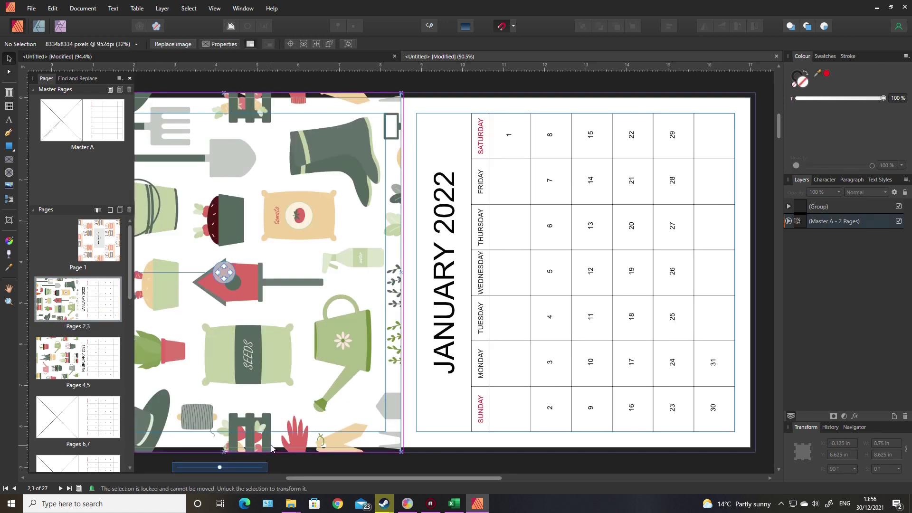
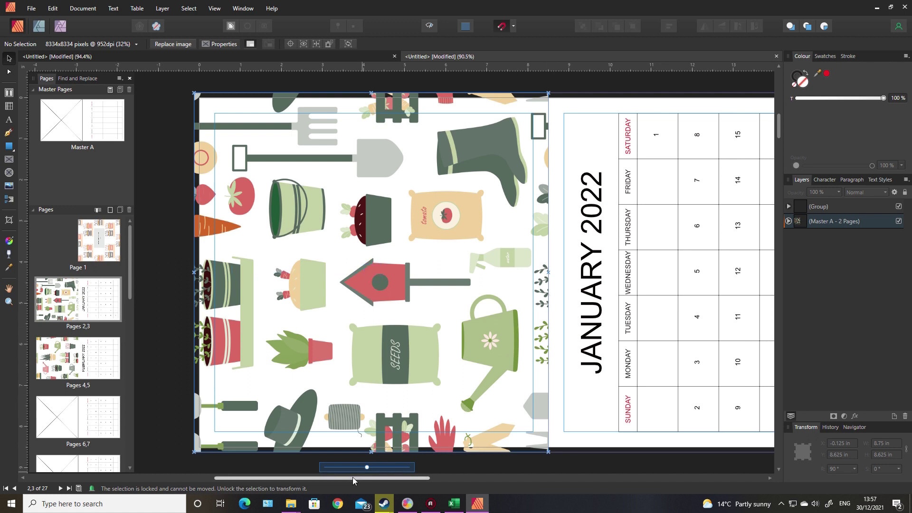
left_click_drag(354, 480, 387, 480)
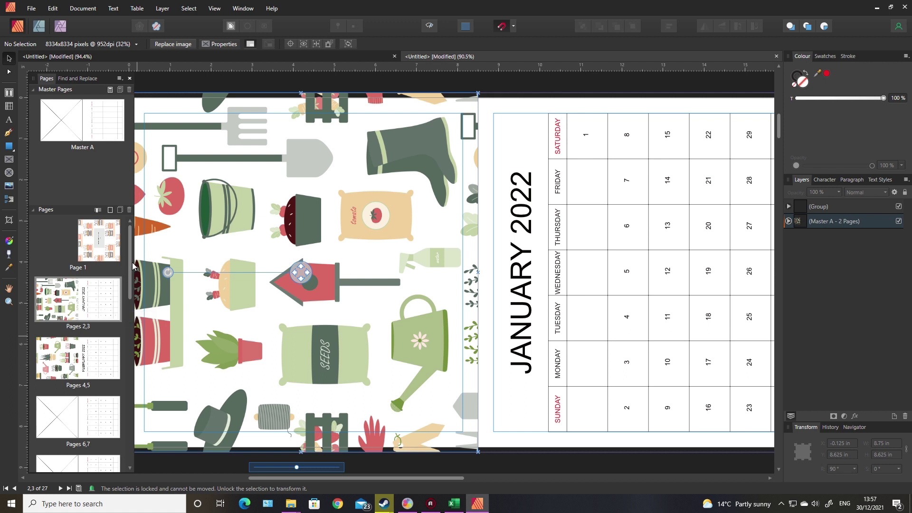
mouse_move(133, 267)
left_mouse_down()
mouse_move(129, 384)
mouse_move(126, 266)
left_mouse_up()
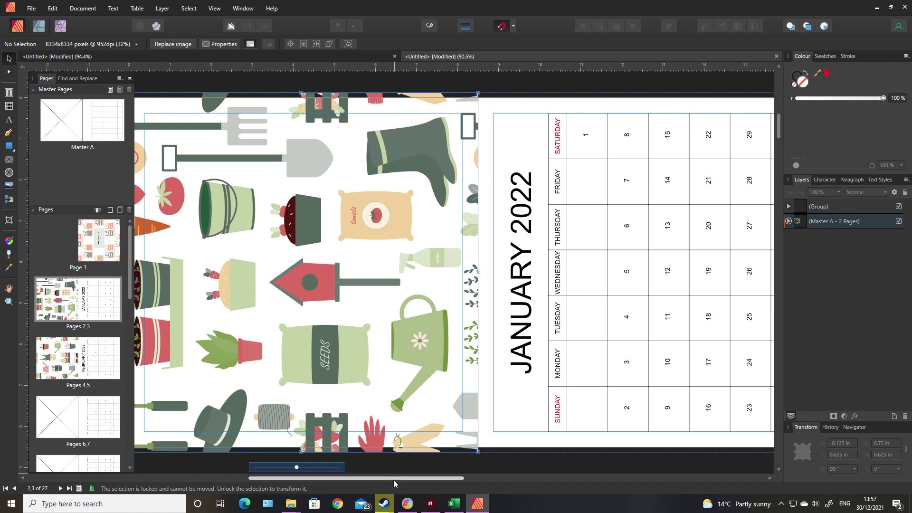
left_click_drag(394, 479, 425, 473)
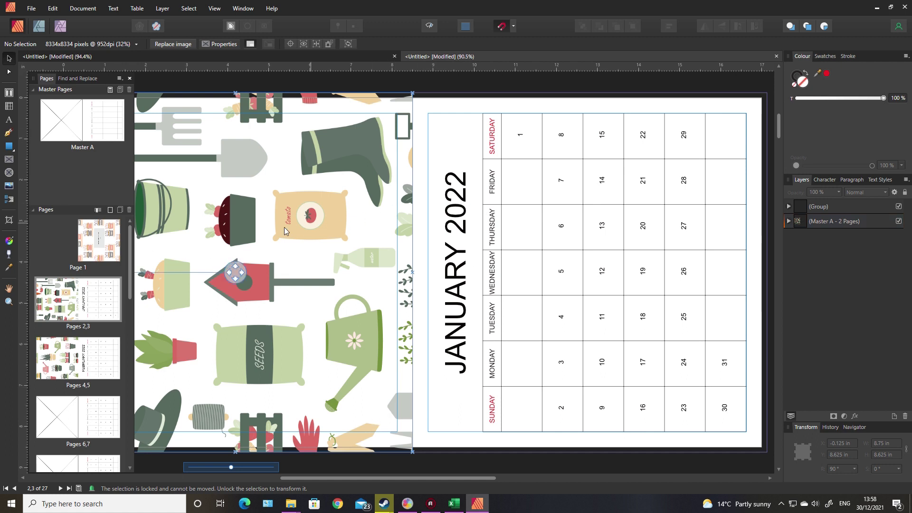
left_click(427, 324)
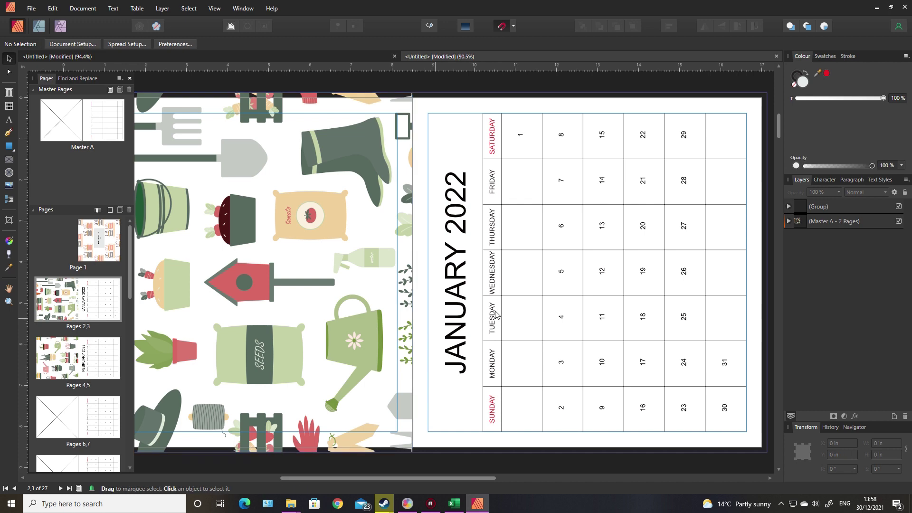
Step: Place cactus1.png from the Cactus png folder on the January date grid
left_click(9, 189)
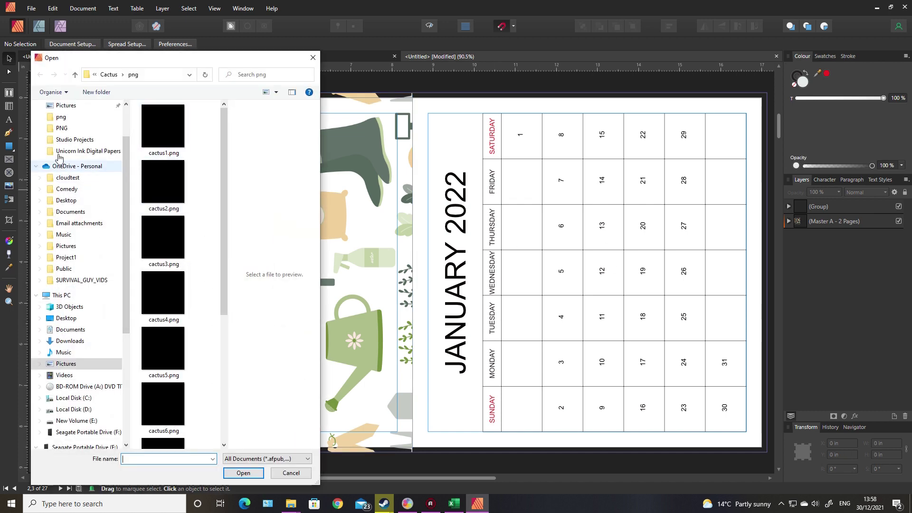
left_click(163, 126)
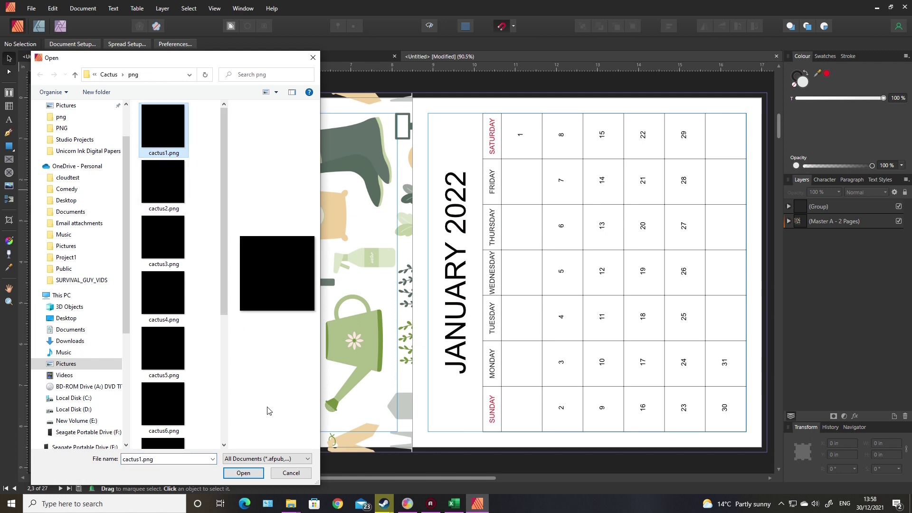
left_click_drag(154, 131, 537, 208)
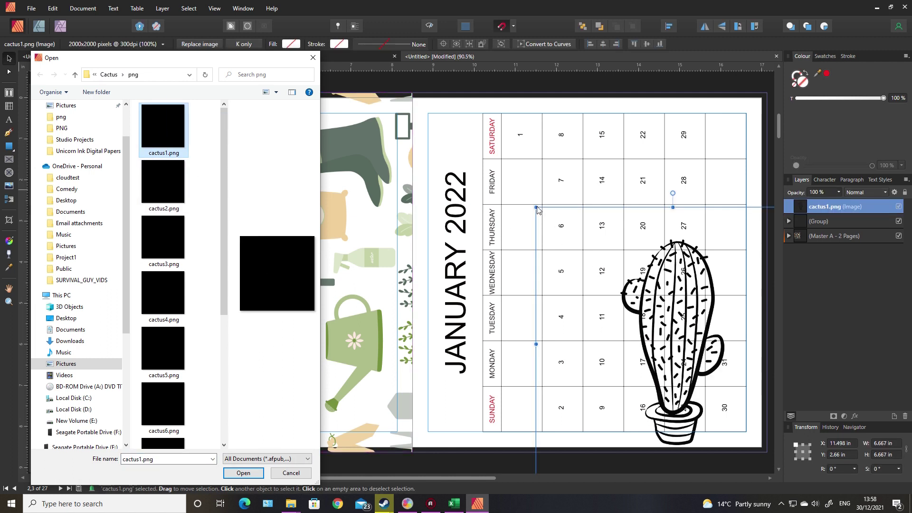
left_click(313, 58)
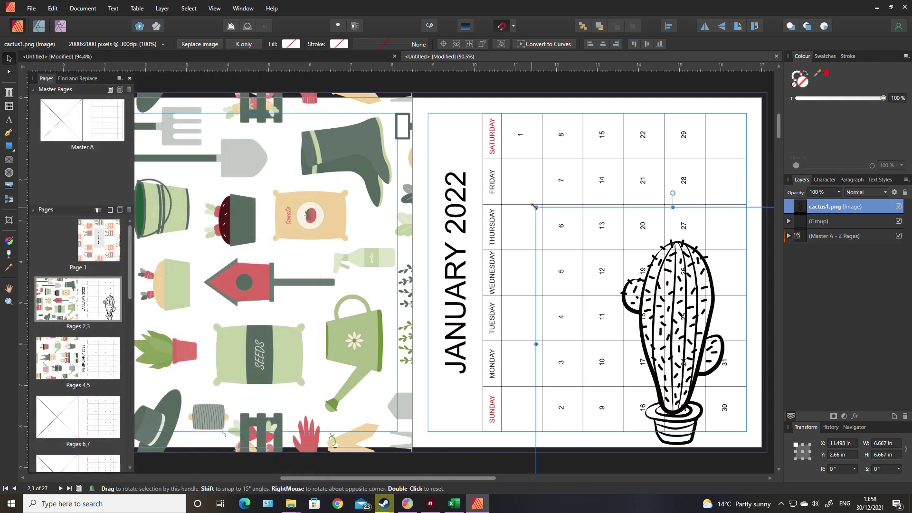
Step: Try the cactus image at about 0.59 in square, rotated 90° counter-clockwise, in the January 12 cell and delete it
left_click_drag(536, 208, 561, 186)
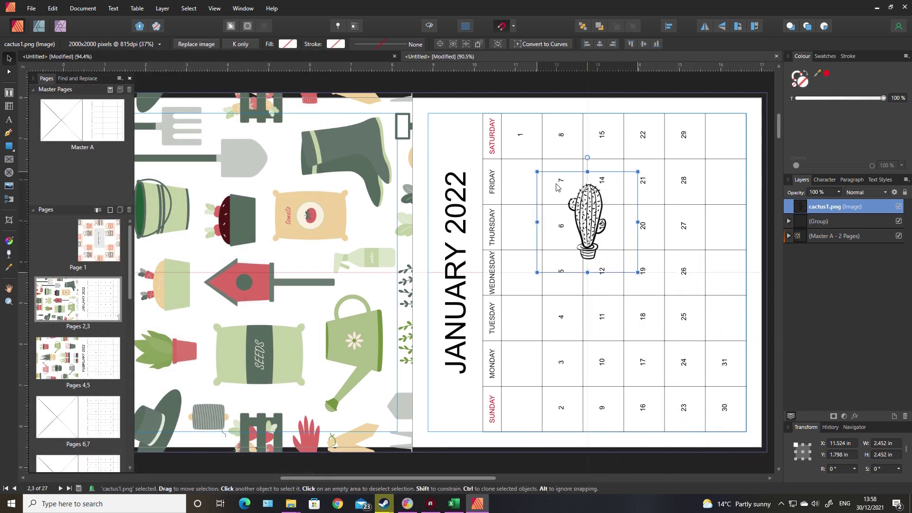
left_click(738, 29)
left_click_drag(537, 171, 613, 293)
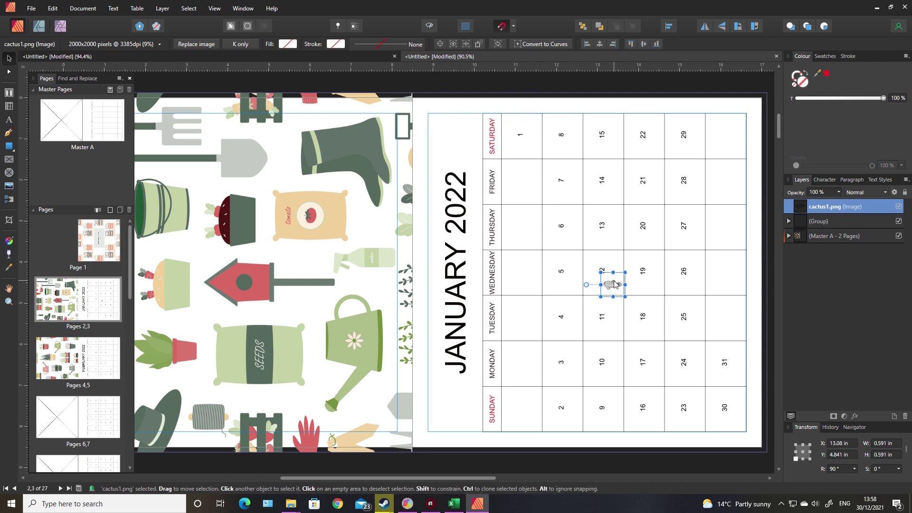
key("Delete")
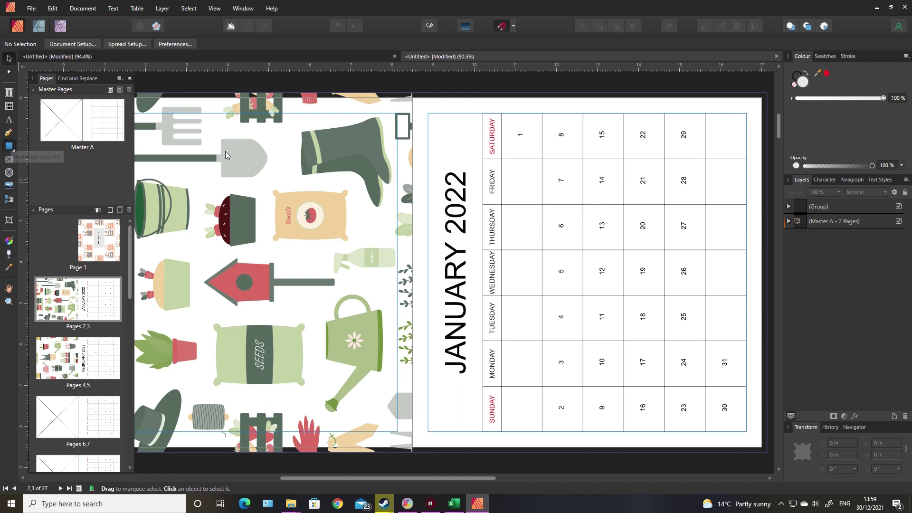
Step: Draw a 7.75 in square rectangle over the January date page, filling the area inside its margins
left_click(9, 147)
left_click_drag(430, 113, 747, 431)
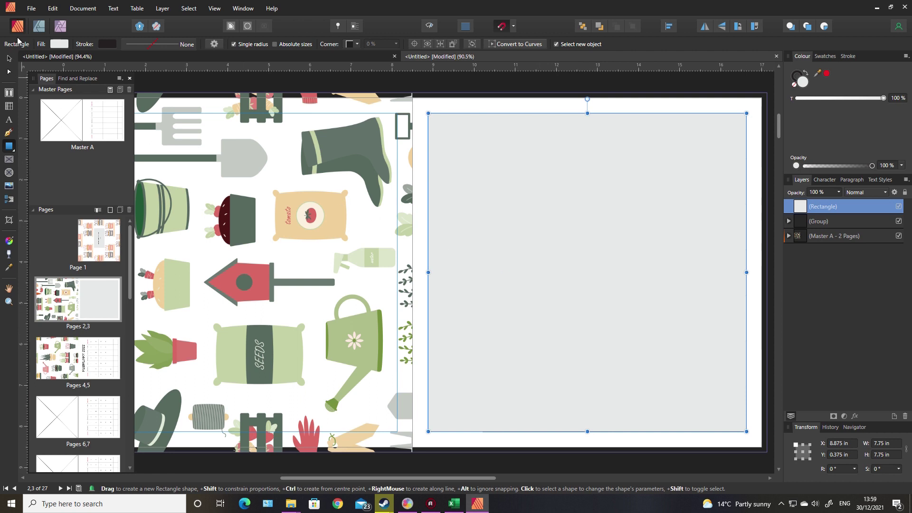
Step: Fill the rectangle on the January date page with white and move it behind the date grid and master content
left_click(59, 44)
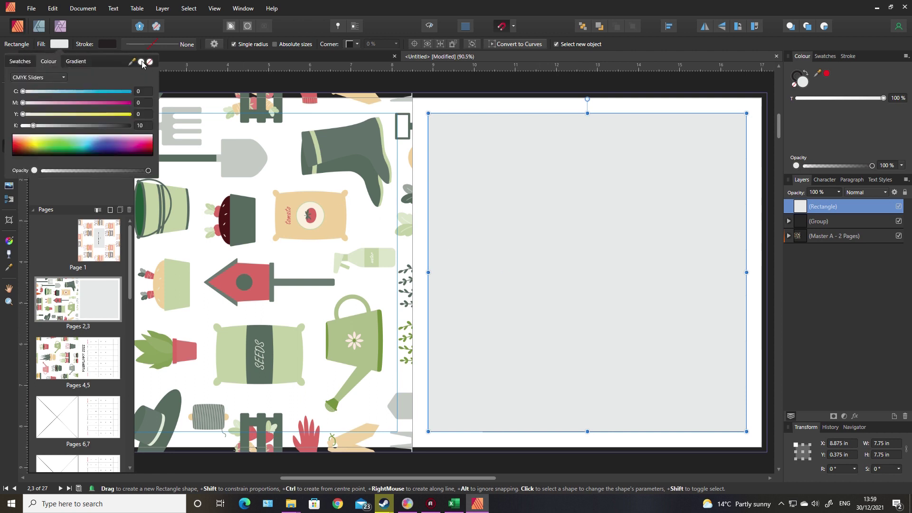
left_click(141, 61)
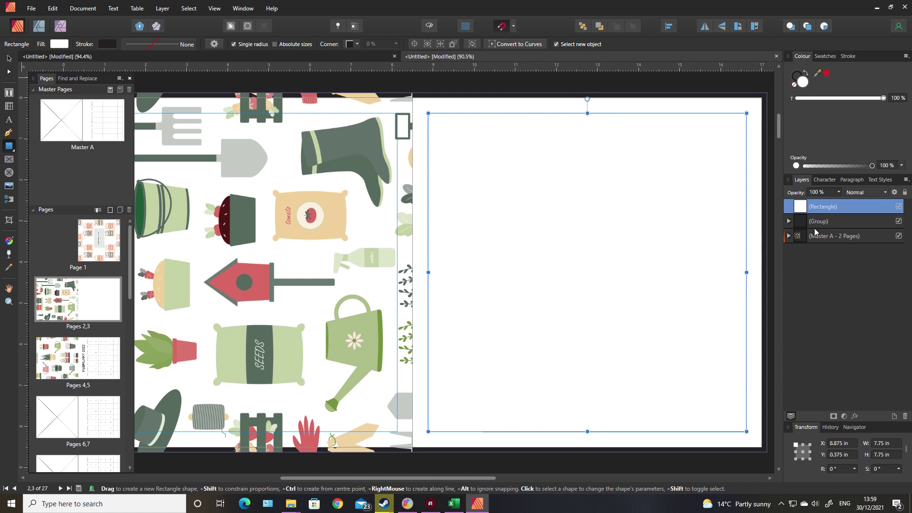
left_click_drag(802, 208, 797, 254)
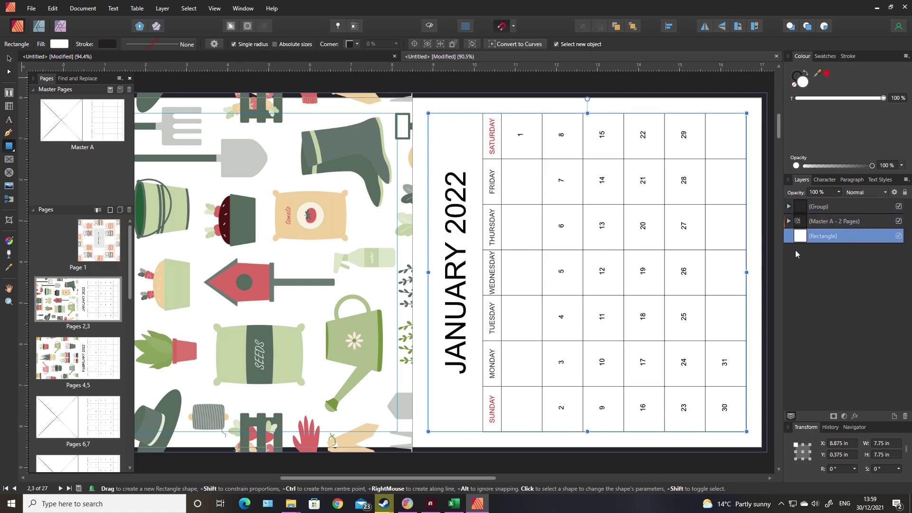
Step: Place Garden patterns-05.png from the Garden Patterns PNG folder in Downloads onto the January date page
left_click(9, 188)
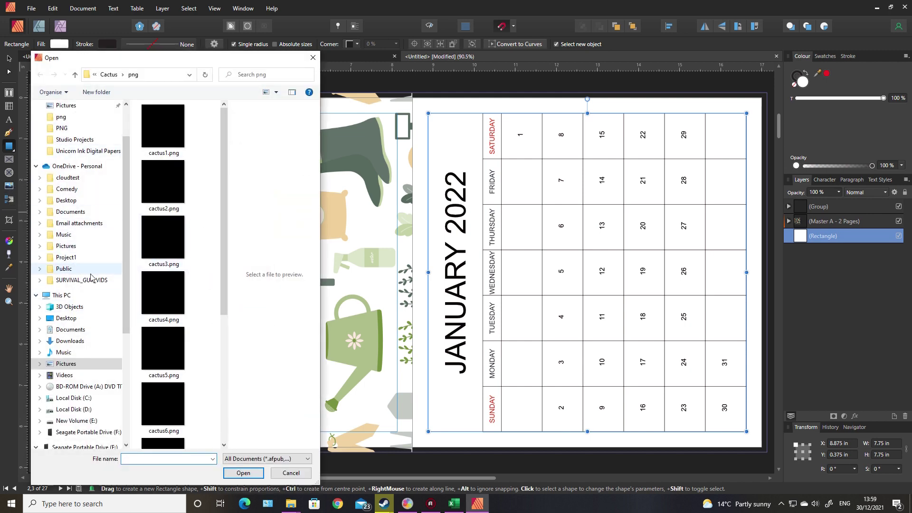
left_click(69, 341)
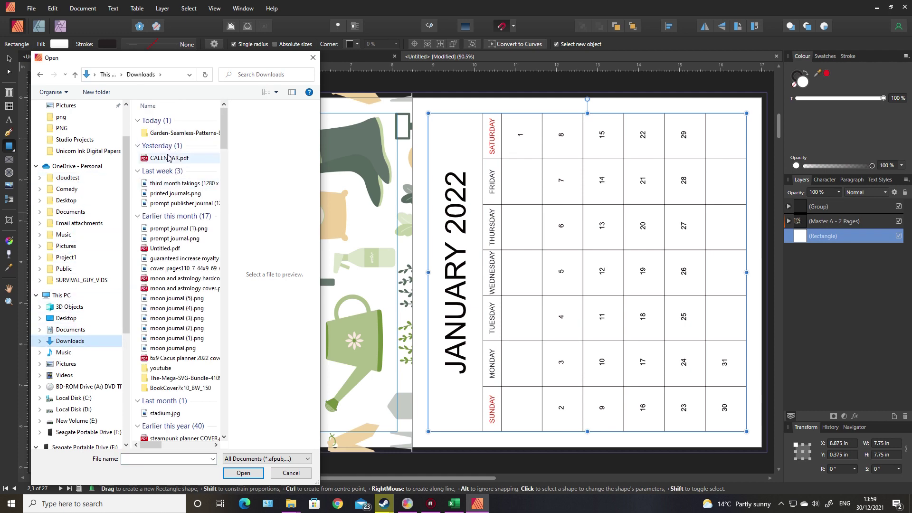
double_click(168, 133)
double_click(166, 120)
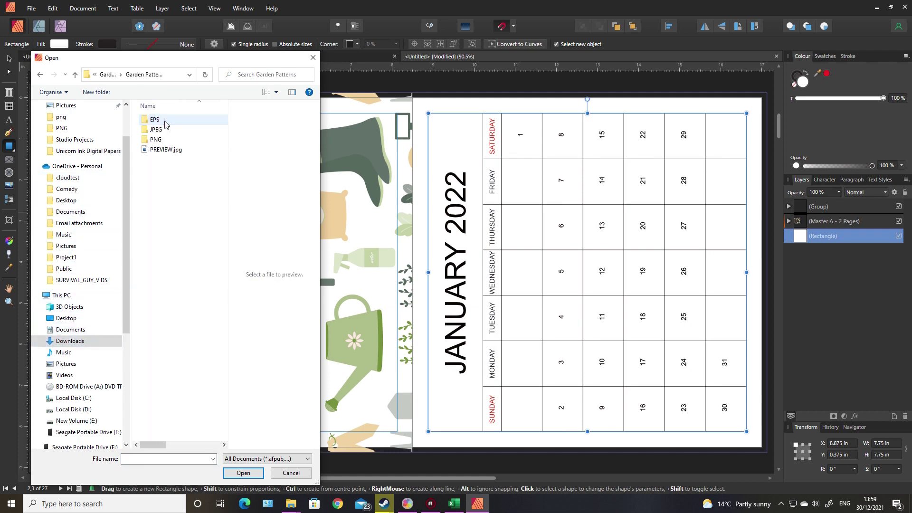
left_click(157, 141)
double_click(156, 141)
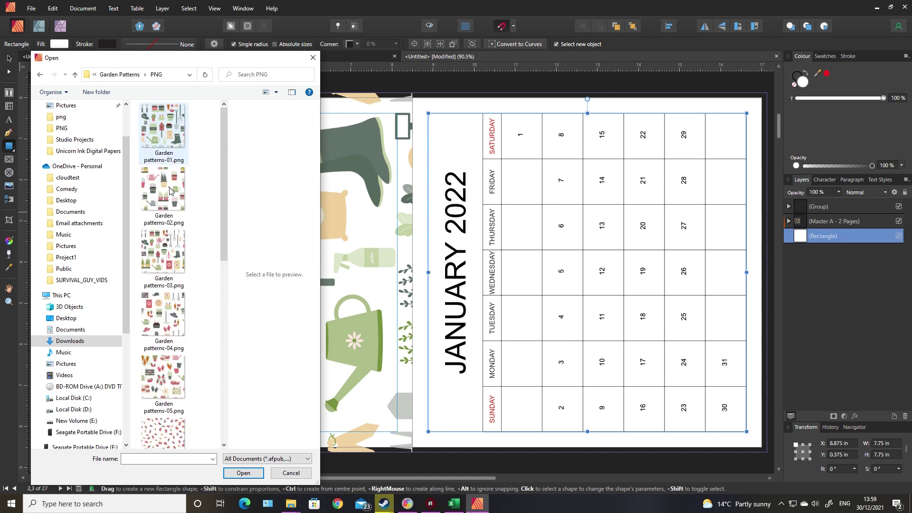
left_click_drag(158, 378, 503, 242)
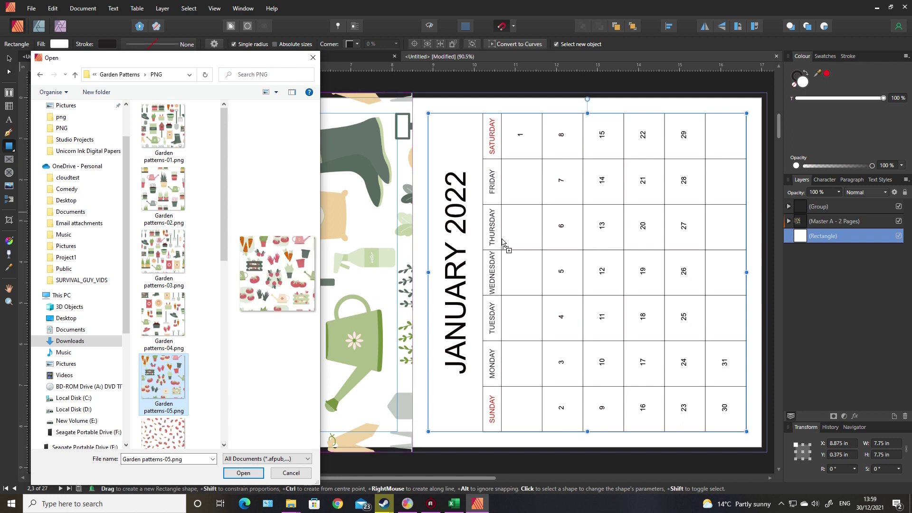
left_click(313, 58)
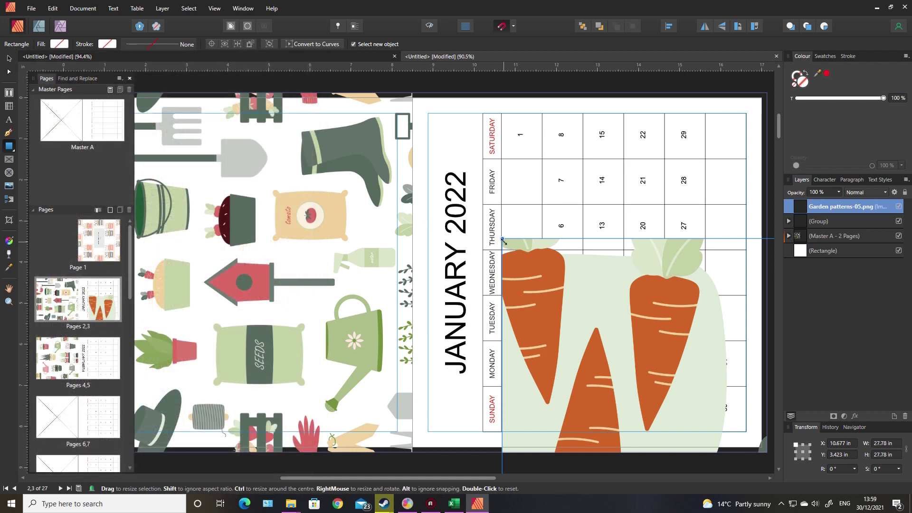
Step: Scale the placed garden pattern to about 19.745 in square and align its upper-left corner with the January date page's corner
left_click_drag(513, 245, 643, 374)
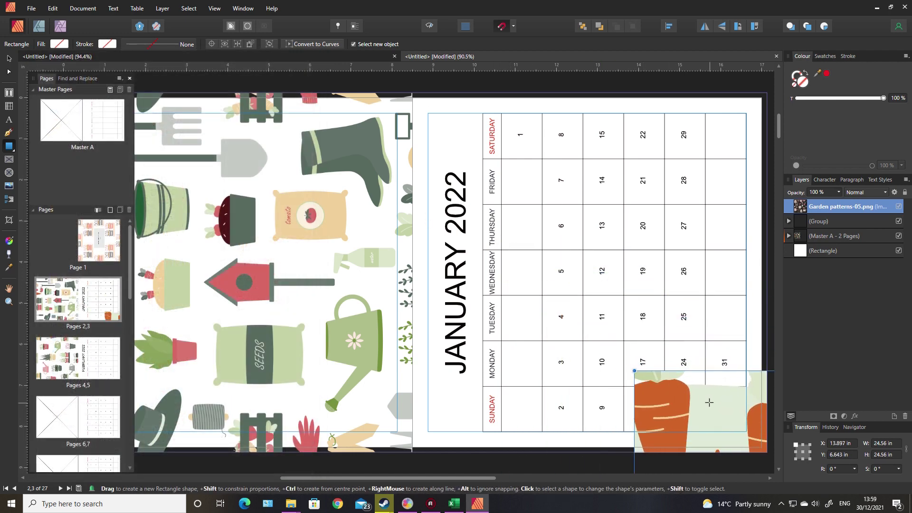
left_click_drag(704, 411, 697, 405)
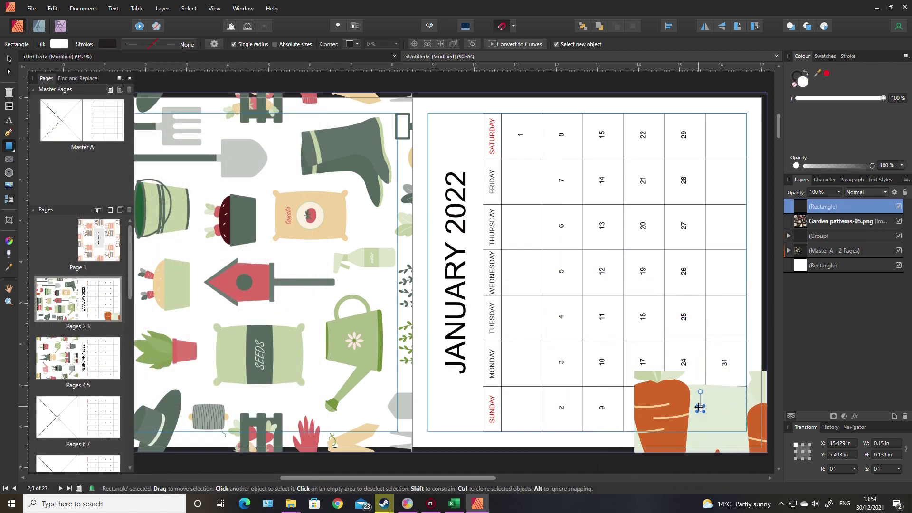
key("ctrl+z")
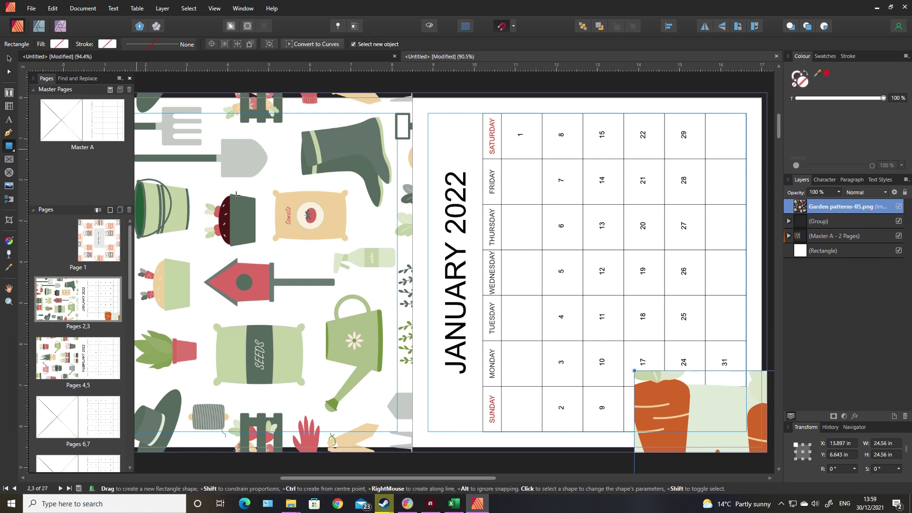
left_click_drag(635, 371, 669, 405)
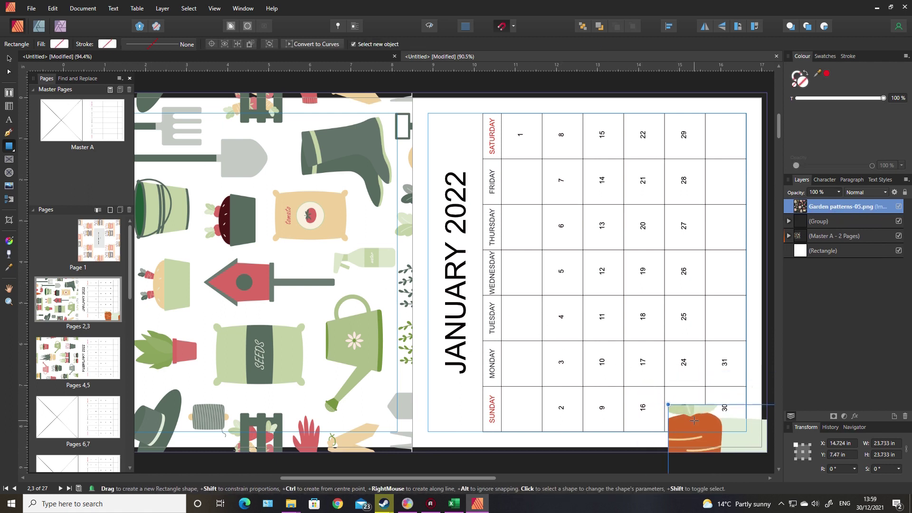
key("v")
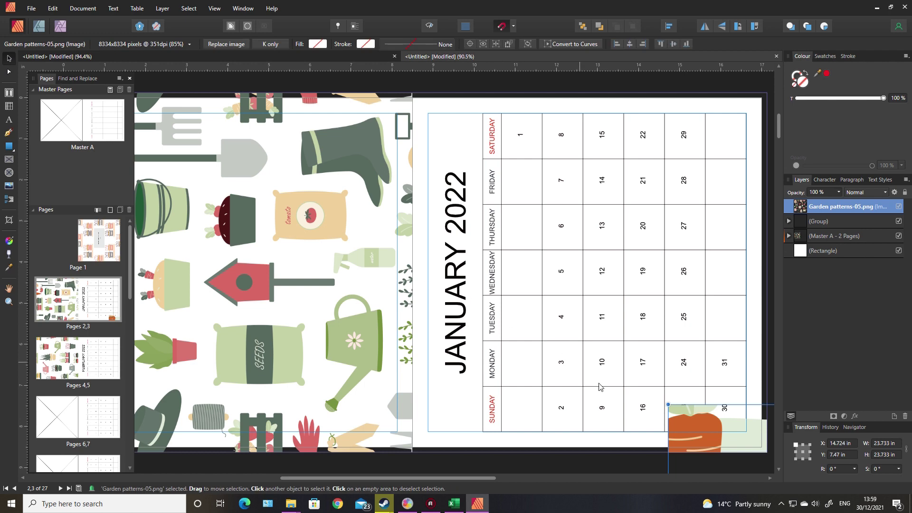
left_click_drag(668, 405, 592, 287)
left_click_drag(663, 349, 487, 163)
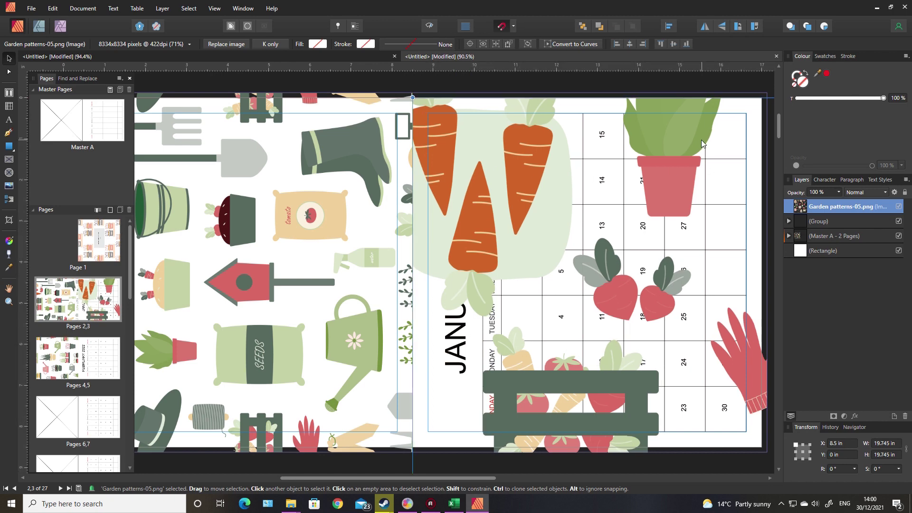
Step: Rotate the garden pattern 90° counter-clockwise and move it behind the white rectangle, leaving nothing selected
left_click(740, 27)
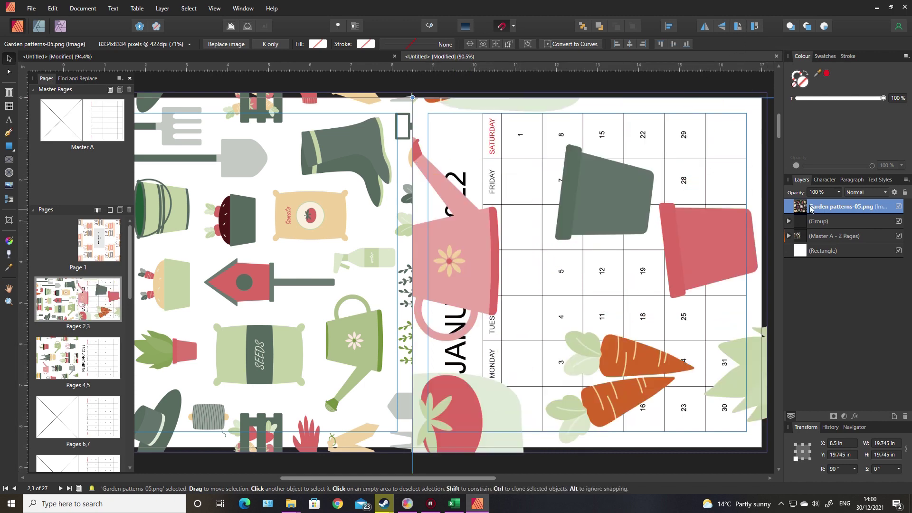
left_click_drag(821, 209, 819, 259)
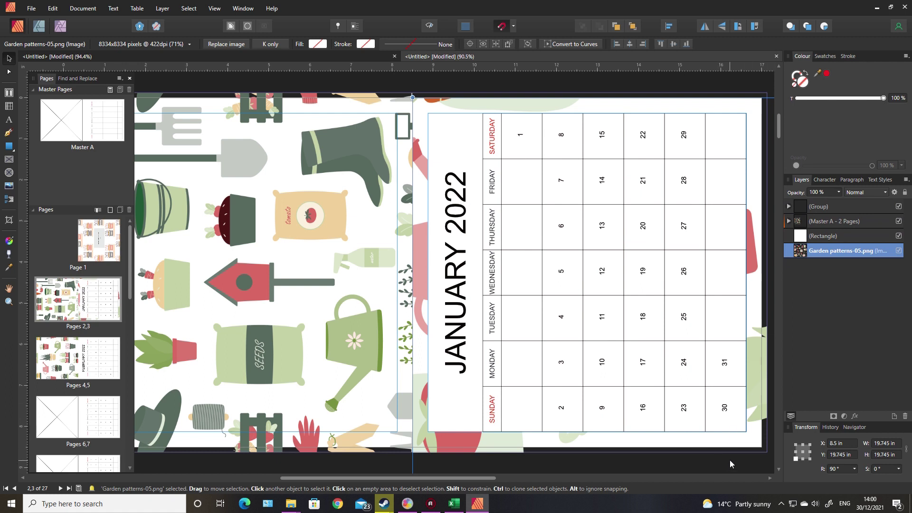
left_click(492, 85)
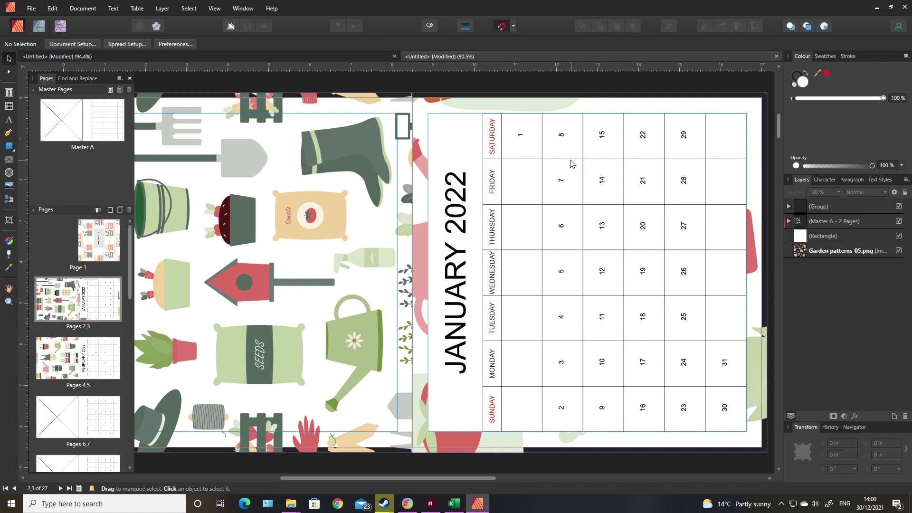
Step: Try the white rectangle at 82% opacity and restore it to 100%
left_click(820, 237)
left_click_drag(873, 167, 861, 166)
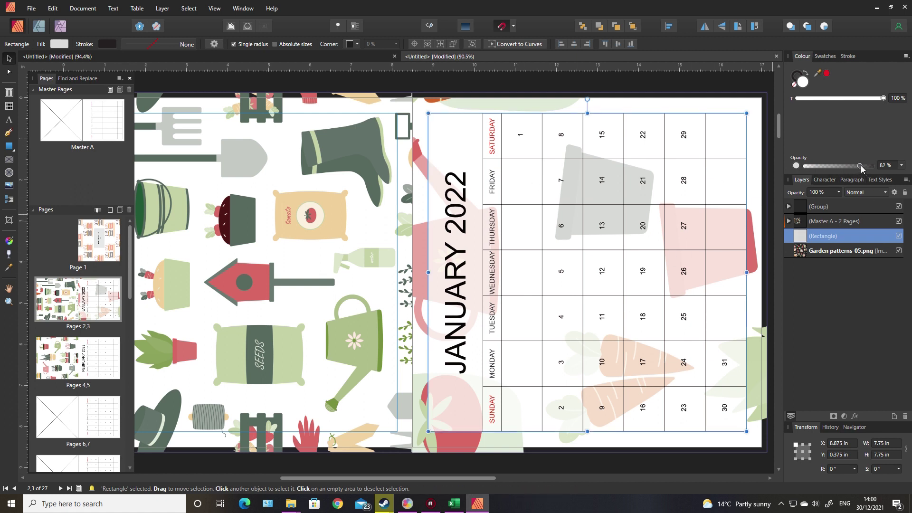
left_click_drag(860, 166, 896, 165)
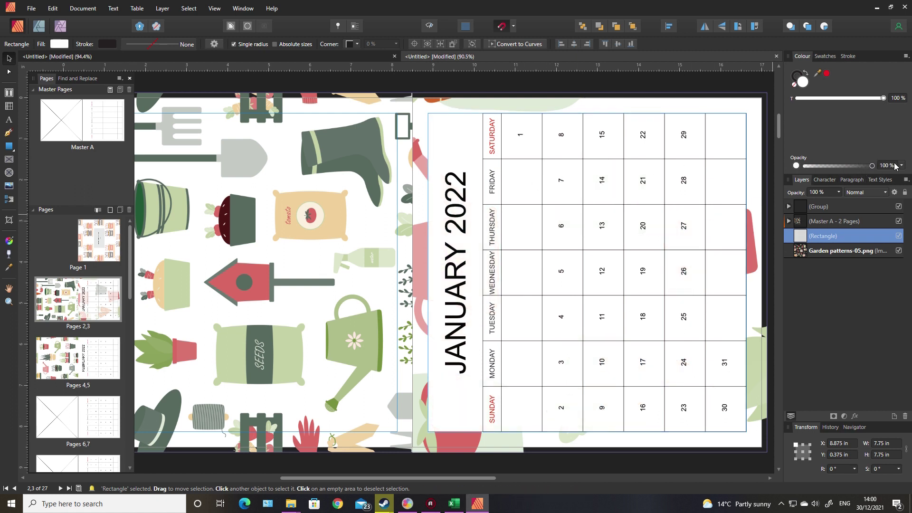
Step: Enlarge the garden pattern behind the January grid to 19.87 in square, extending its upper-left corner to the bleed line
left_click(560, 471)
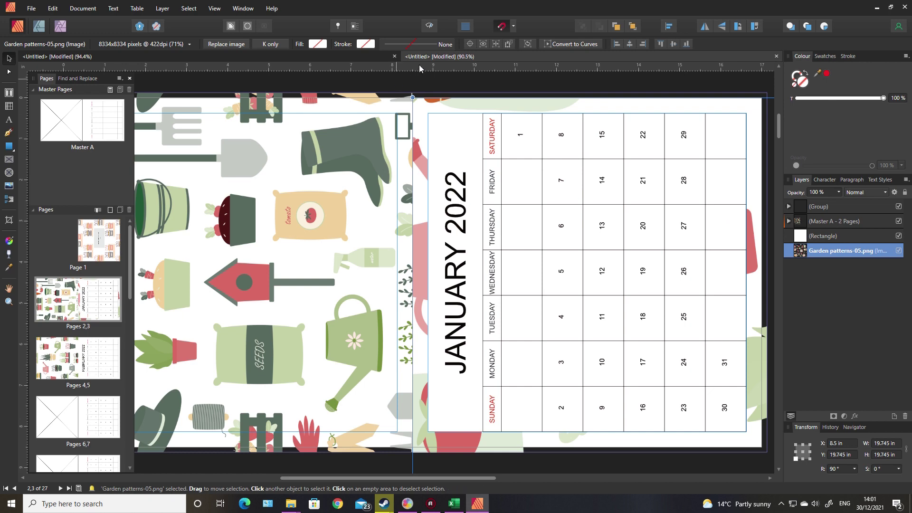
left_click(158, 54)
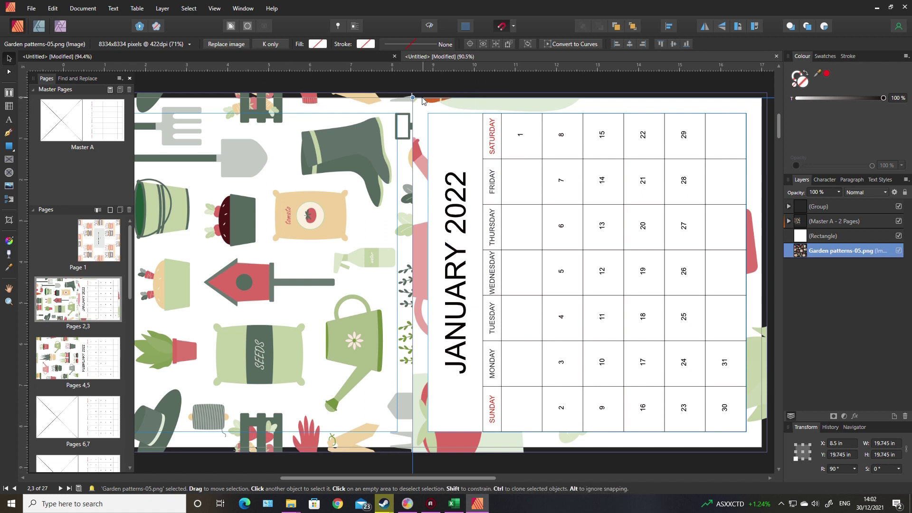
double_click(801, 248)
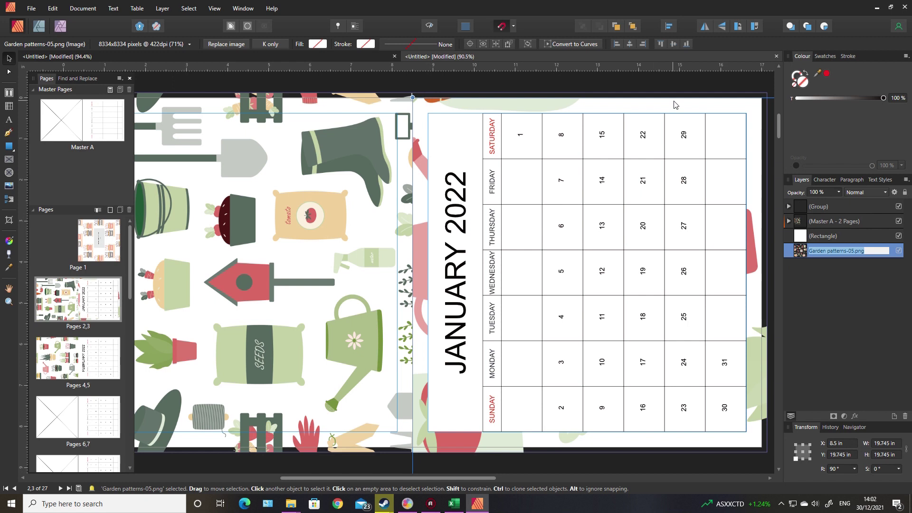
left_click(435, 115)
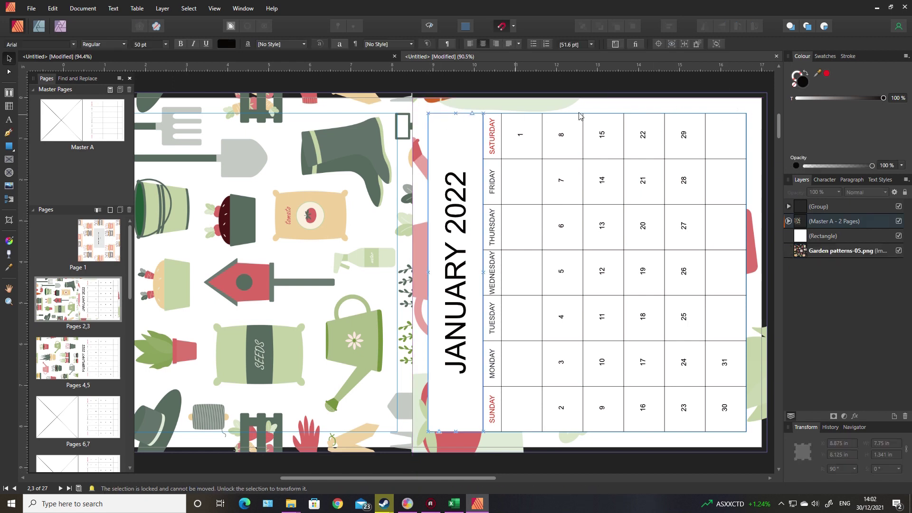
left_click(741, 110)
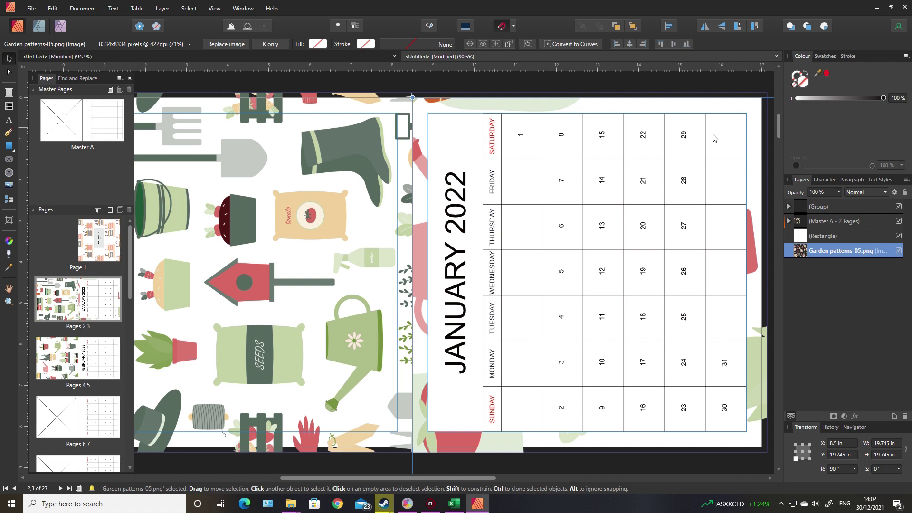
left_click_drag(412, 97, 408, 93)
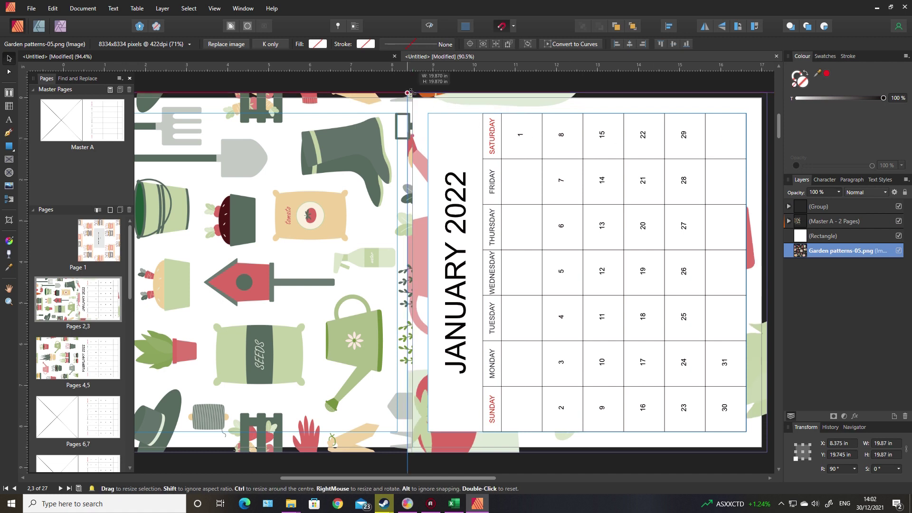